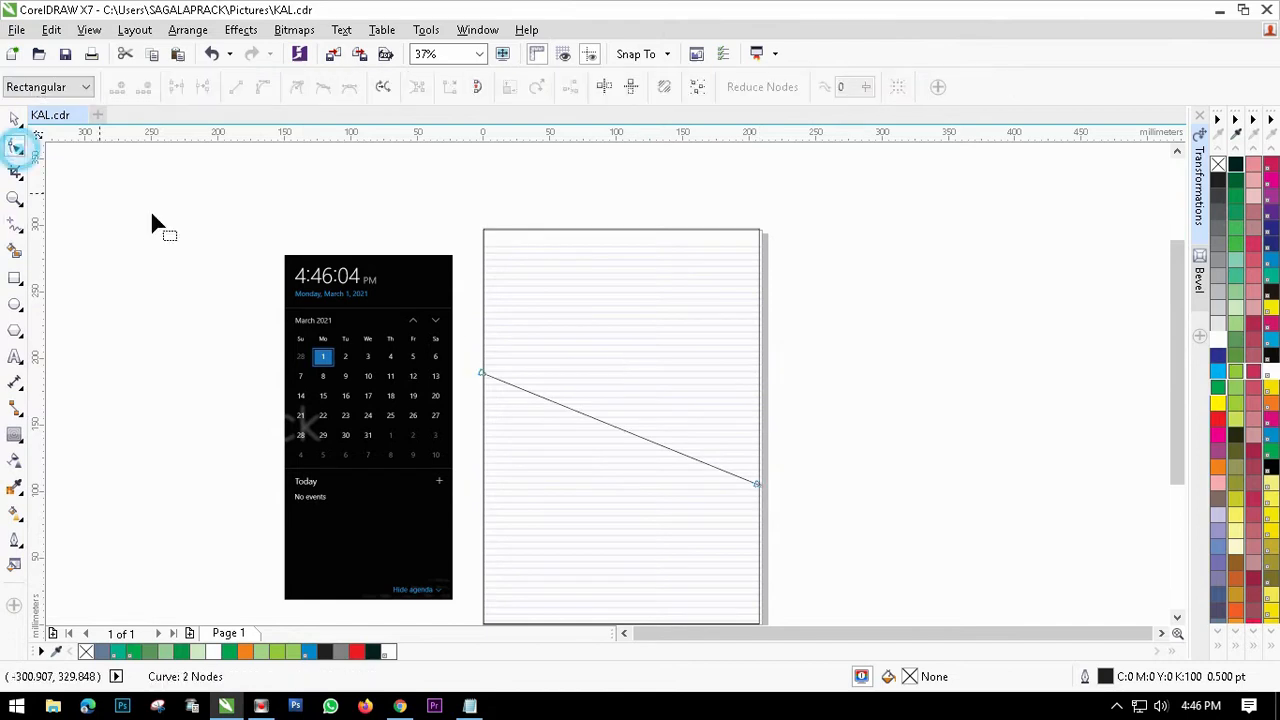
Step: Convert the diagonal line across the page to a curve, lower its left end and bend it into an S-shaped wave
{"action": "left_click", "coordinate": [620, 427]}
{"action": "left_click", "coordinate": [258, 90]}
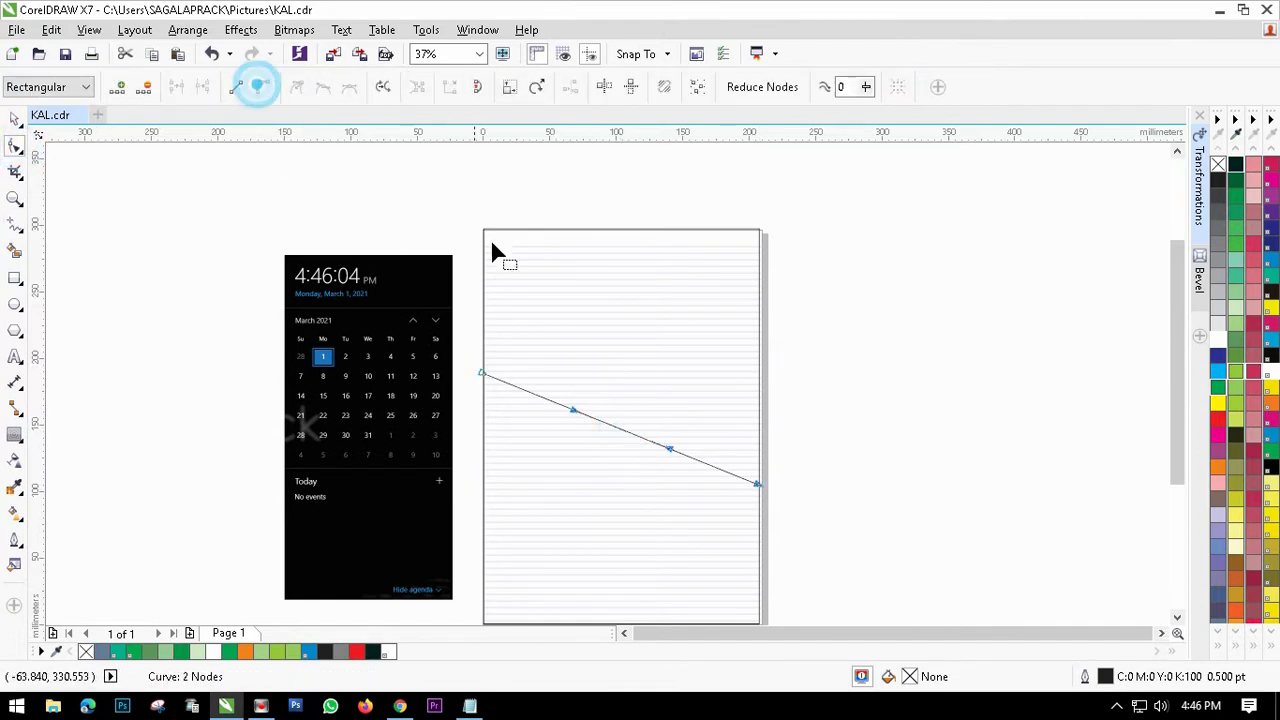
{"action": "left_click_drag", "start_coordinate": [571, 415], "coordinate": [582, 476]}
{"action": "left_click_drag", "start_coordinate": [480, 374], "coordinate": [492, 418]}
{"action": "left_click_drag", "start_coordinate": [573, 433], "coordinate": [602, 406]}
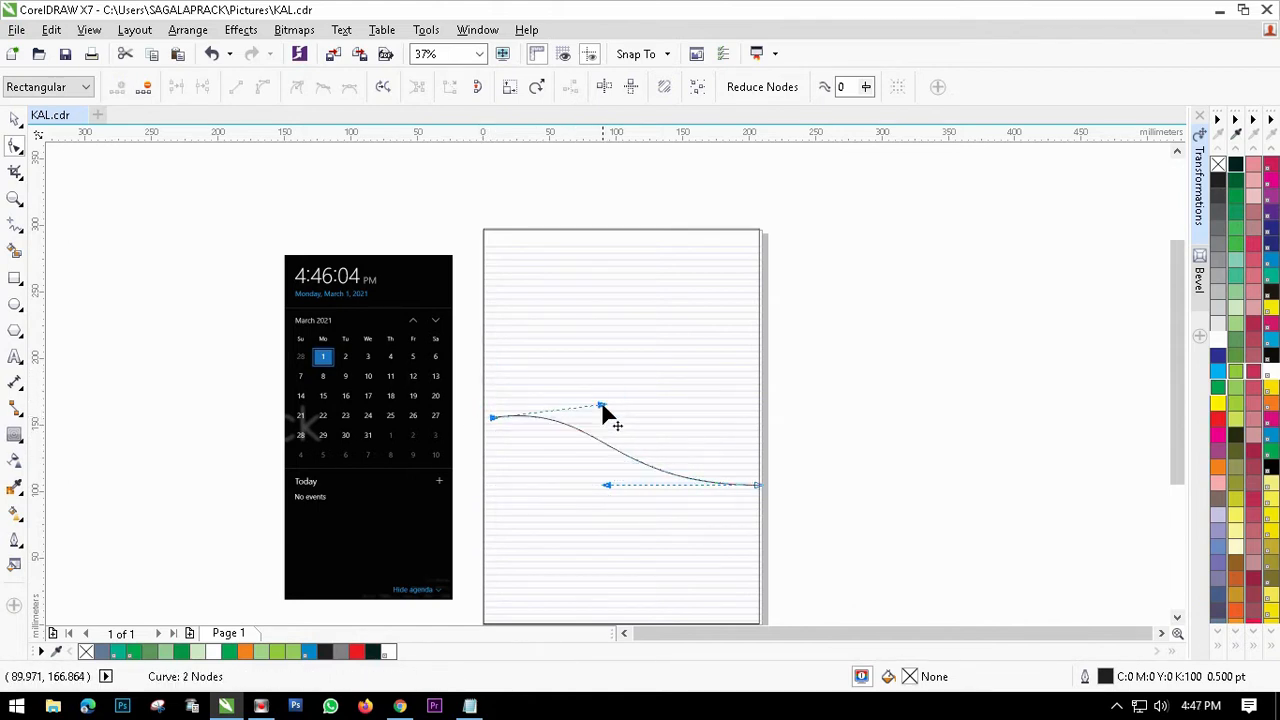
{"action": "left_click_drag", "start_coordinate": [607, 487], "coordinate": [599, 528]}
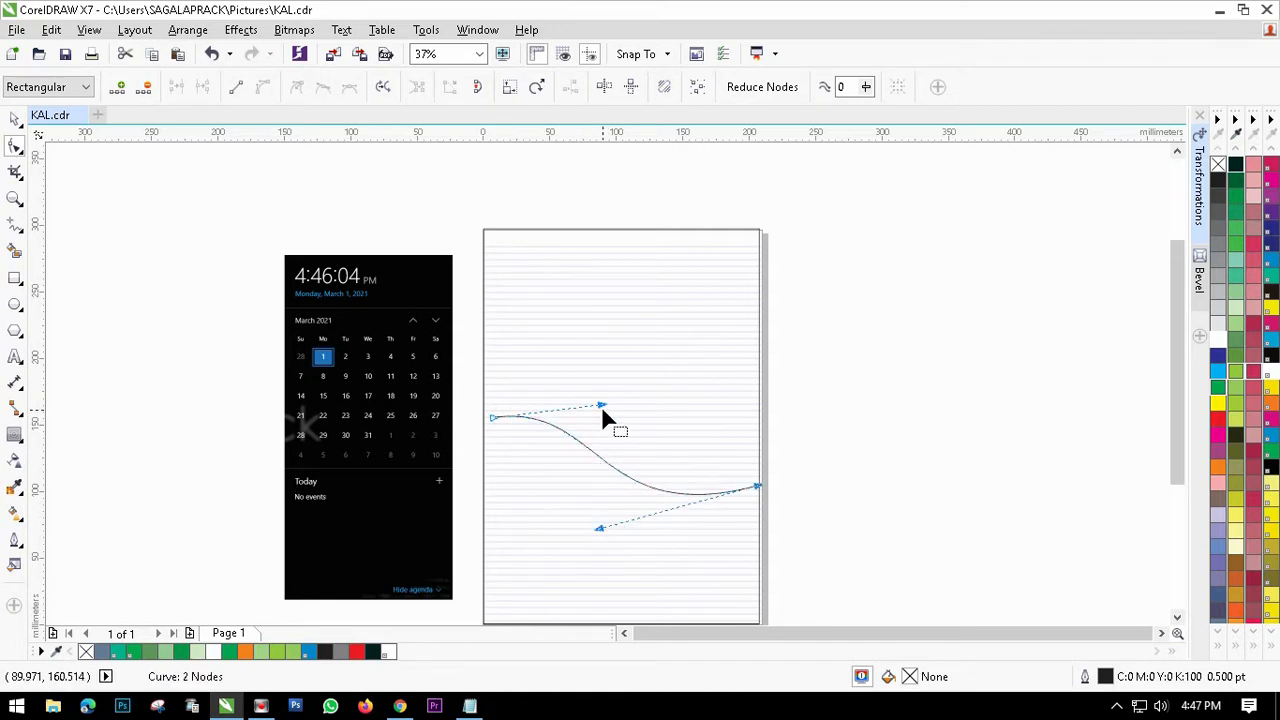
{"action": "left_click_drag", "start_coordinate": [601, 405], "coordinate": [603, 426]}
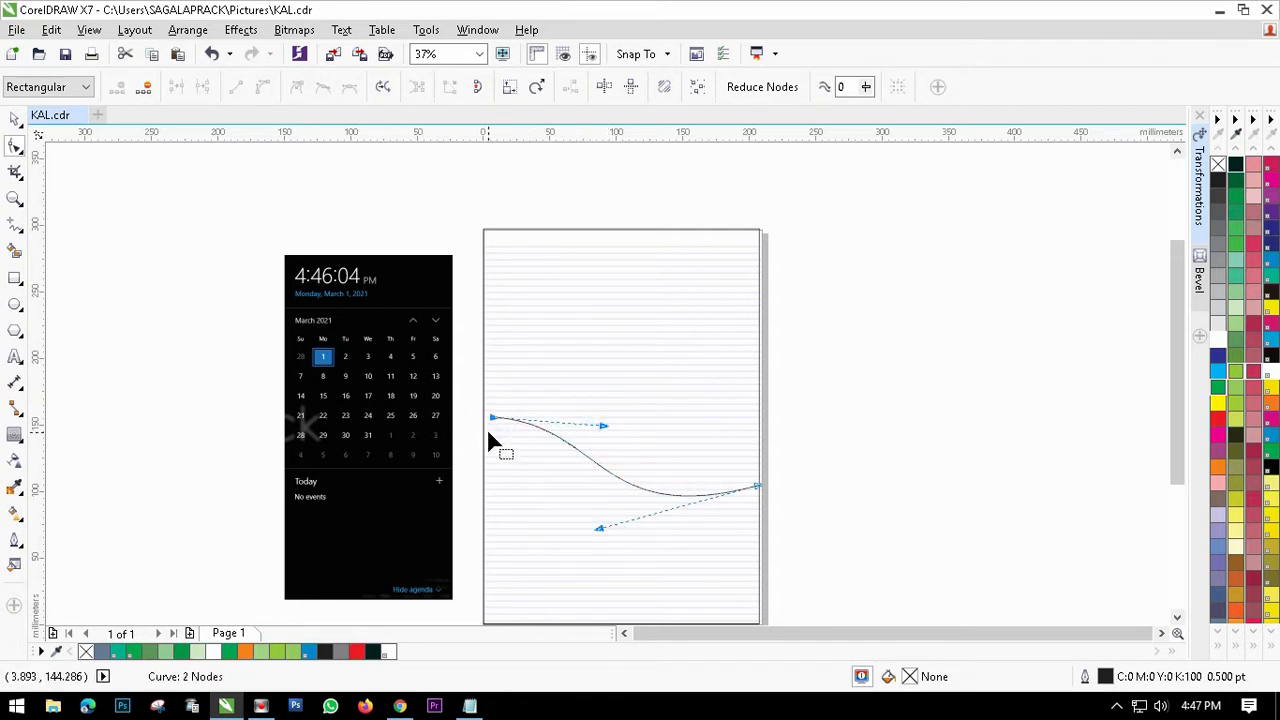
Step: Place the wave's left end node exactly on the page's left edge and level its handle horizontally
{"action": "scroll", "coordinate": [490, 426], "scroll_direction": "up", "scroll_amount": 4}
{"action": "left_click_drag", "start_coordinate": [518, 384], "coordinate": [480, 378]}
{"action": "scroll", "coordinate": [480, 385], "scroll_direction": "down", "scroll_amount": 4}
{"action": "mouse_move", "coordinate": [592, 486]}
{"action": "left_mouse_down"}
{"action": "mouse_move", "coordinate": [572, 451]}
{"action": "mouse_move", "coordinate": [574, 481]}
{"action": "left_mouse_up"}
{"action": "left_click_drag", "start_coordinate": [593, 385], "coordinate": [588, 372]}
{"action": "scroll", "coordinate": [621, 437], "scroll_direction": "down", "scroll_amount": 2}
{"action": "scroll", "coordinate": [630, 437], "scroll_direction": "up", "scroll_amount": 2}
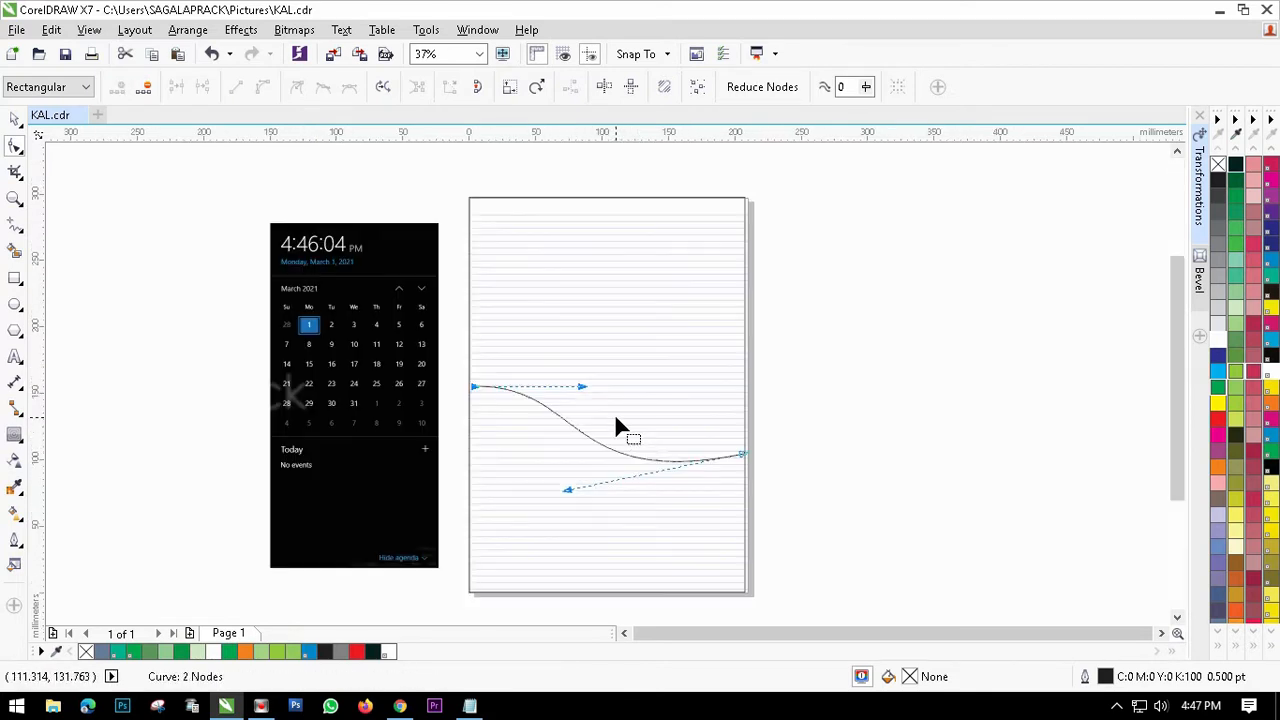
{"action": "scroll", "coordinate": [471, 390], "scroll_direction": "up", "scroll_amount": 4}
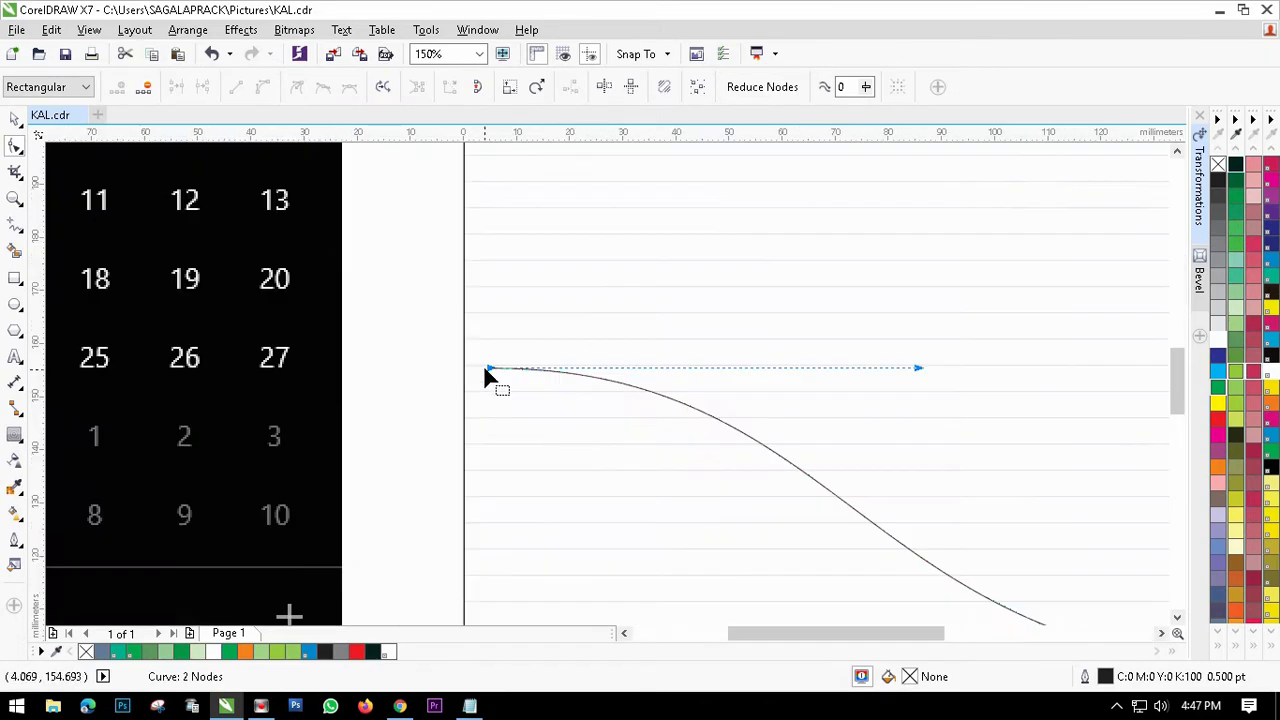
{"action": "left_click_drag", "start_coordinate": [491, 371], "coordinate": [470, 380]}
{"action": "scroll", "coordinate": [470, 380], "scroll_direction": "down", "scroll_amount": 4}
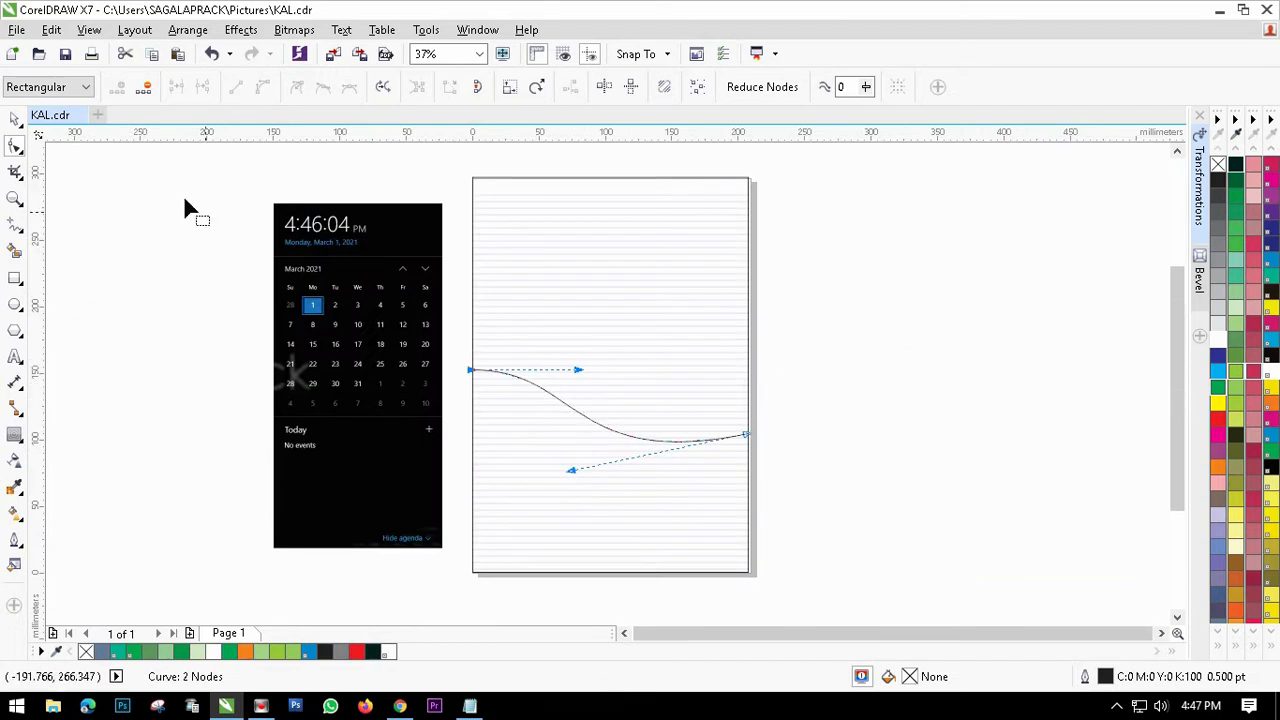
{"action": "left_click", "coordinate": [15, 120]}
{"action": "left_click", "coordinate": [138, 237]}
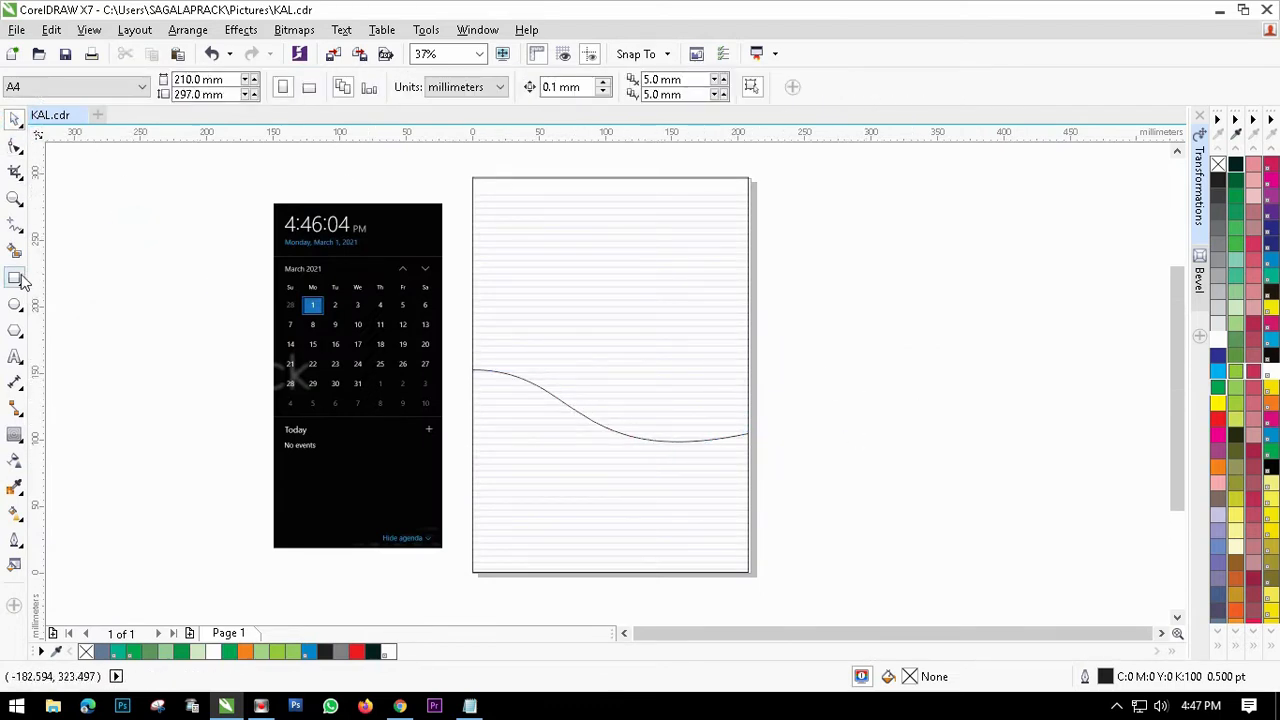
Step: Draw a straight horizontal line about 207 mm long across the page near its upper edge
{"action": "left_click", "coordinate": [15, 228]}
{"action": "left_click", "coordinate": [474, 214]}
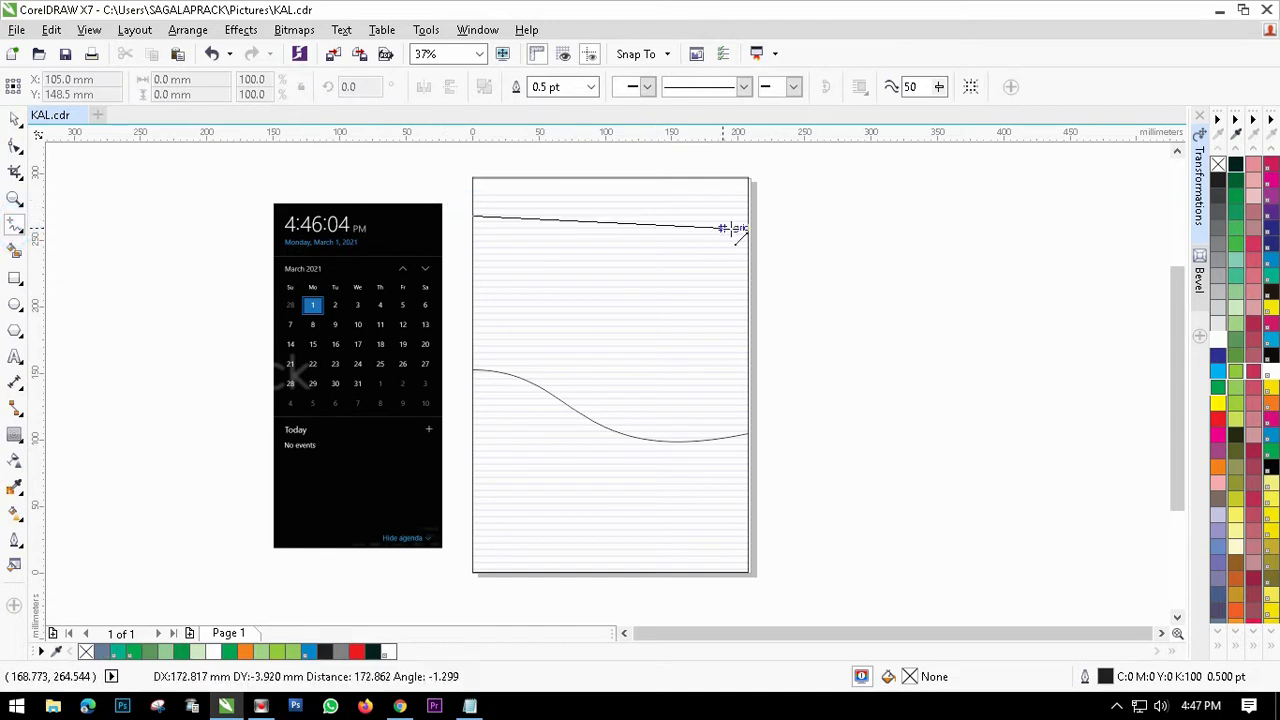
{"action": "left_click", "coordinate": [749, 213]}
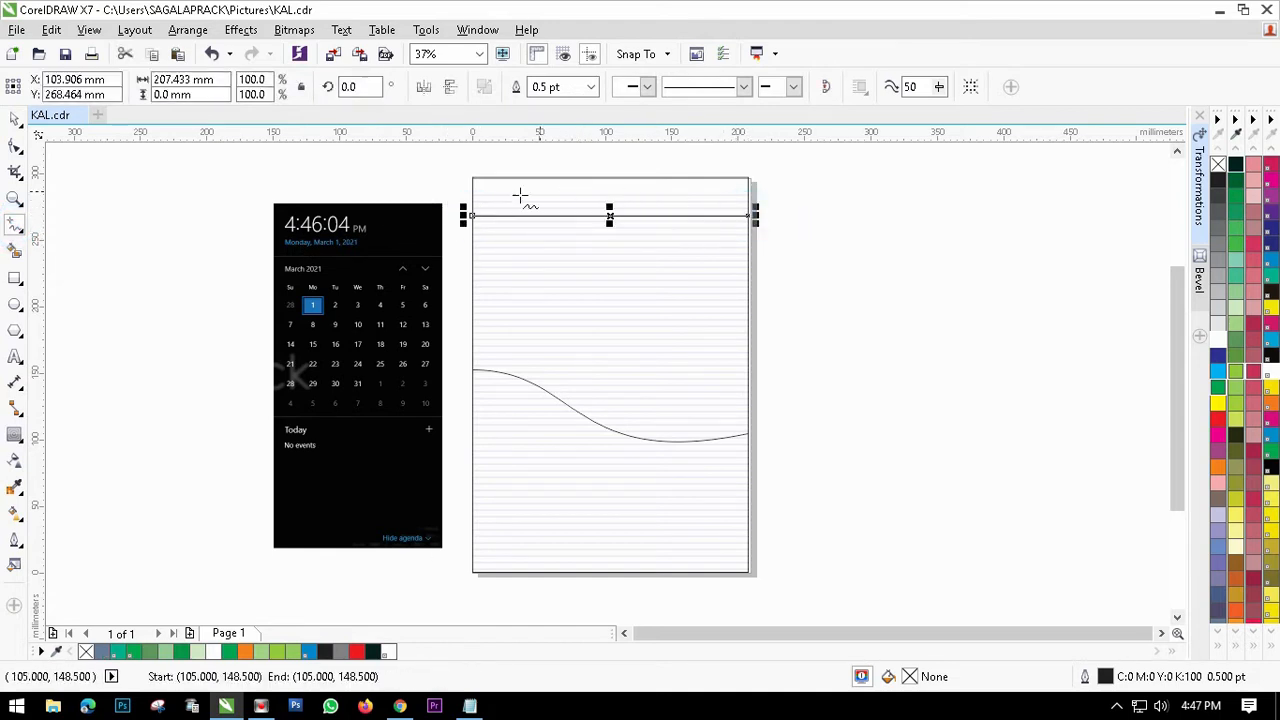
Step: Convert the upper horizontal line to a curve and bend it upward into a symmetrical arch
{"action": "left_click", "coordinate": [15, 145]}
{"action": "left_click", "coordinate": [605, 213]}
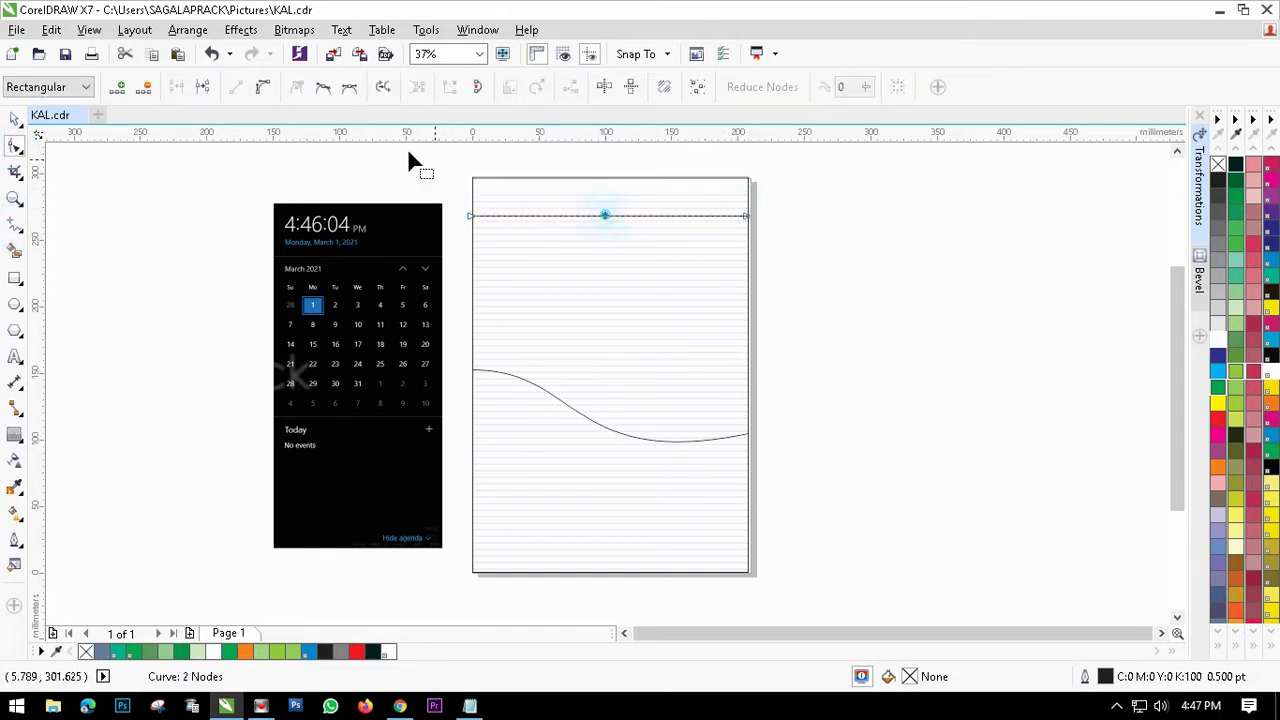
{"action": "left_click", "coordinate": [260, 86]}
{"action": "left_click_drag", "start_coordinate": [563, 214], "coordinate": [567, 192]}
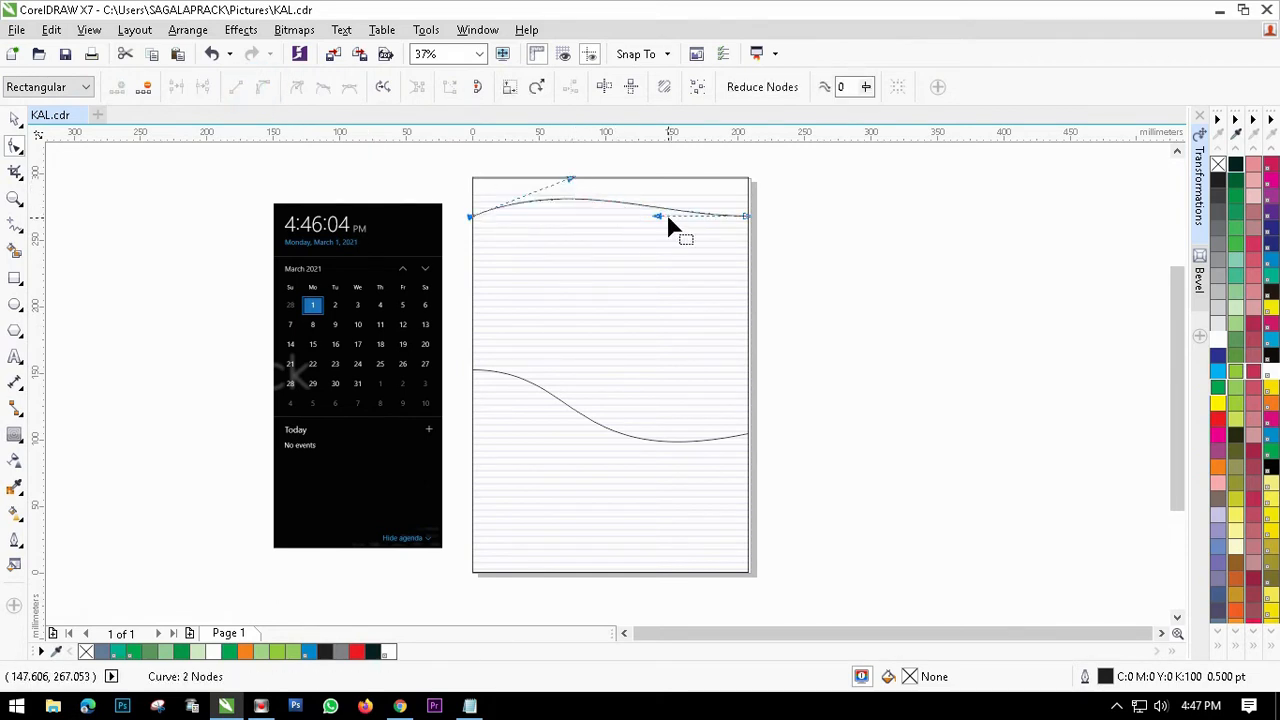
{"action": "left_click_drag", "start_coordinate": [657, 215], "coordinate": [654, 179]}
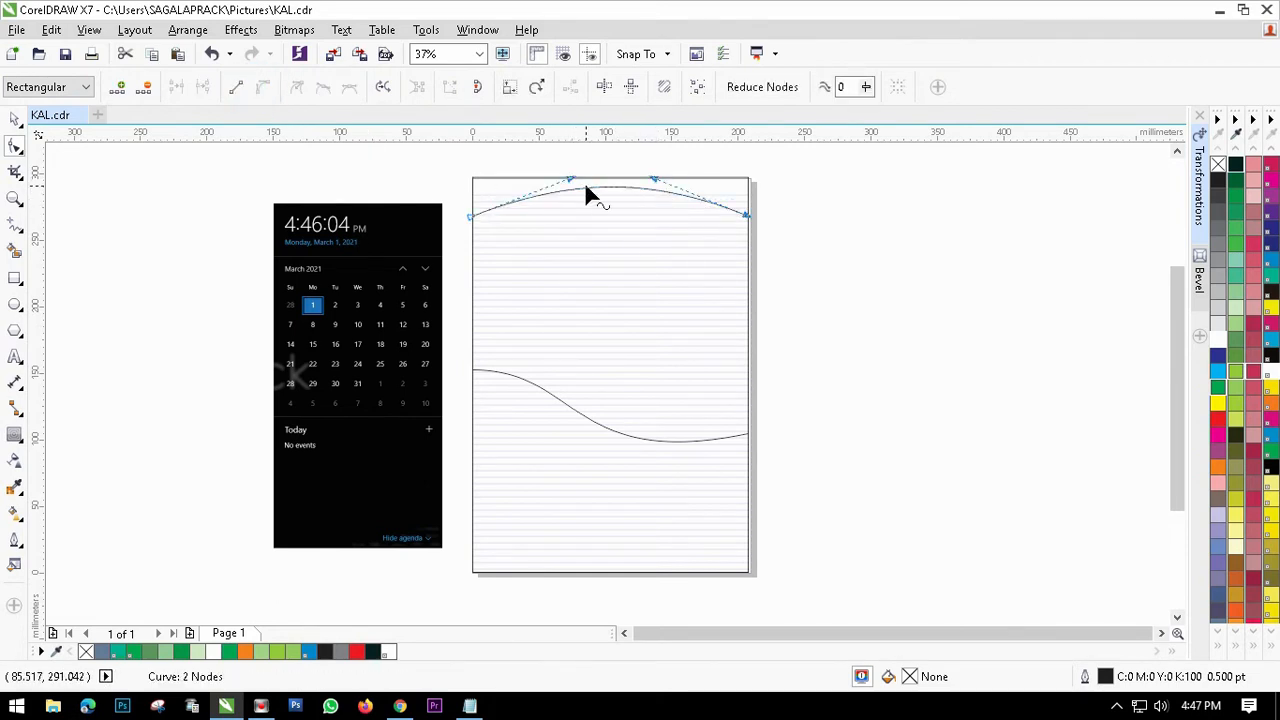
{"action": "left_click", "coordinate": [15, 118]}
{"action": "left_click", "coordinate": [104, 228]}
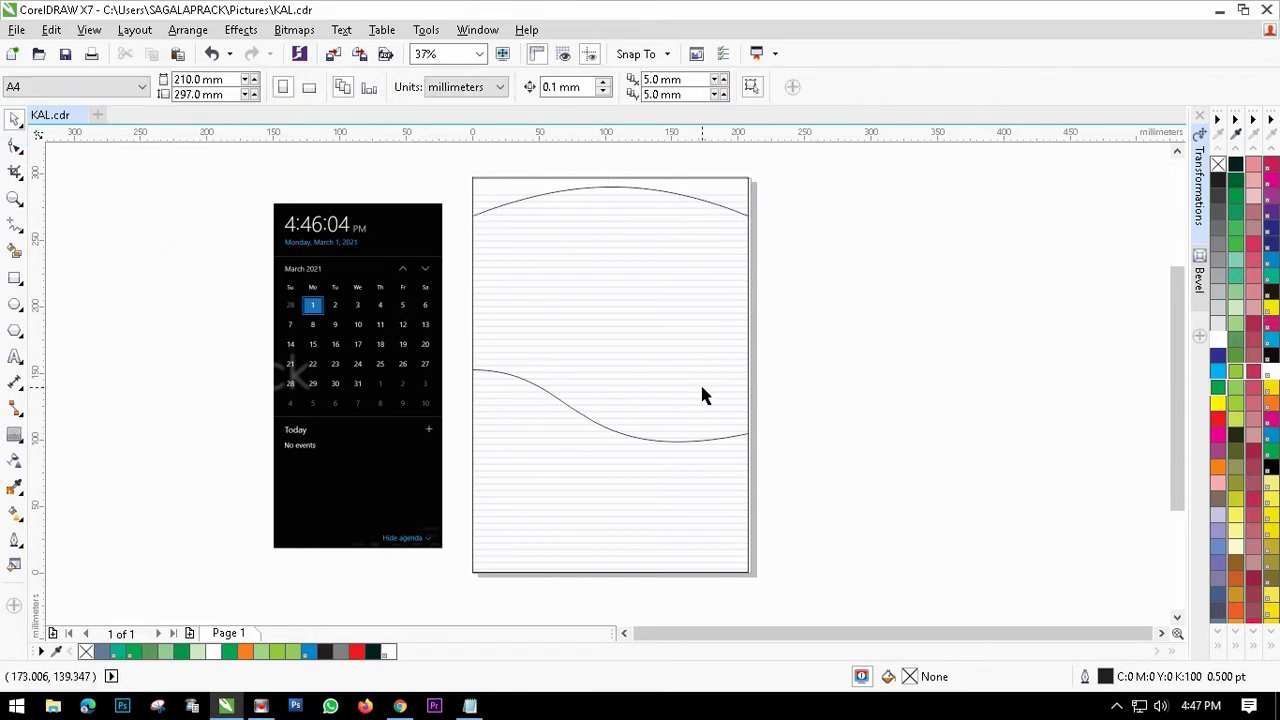
Step: Create a Smart Fill shape from the area below the wave and colour it Avocado Green
{"action": "scroll", "coordinate": [654, 436], "scroll_direction": "down", "scroll_amount": 1}
{"action": "scroll", "coordinate": [641, 428], "scroll_direction": "up", "scroll_amount": 1}
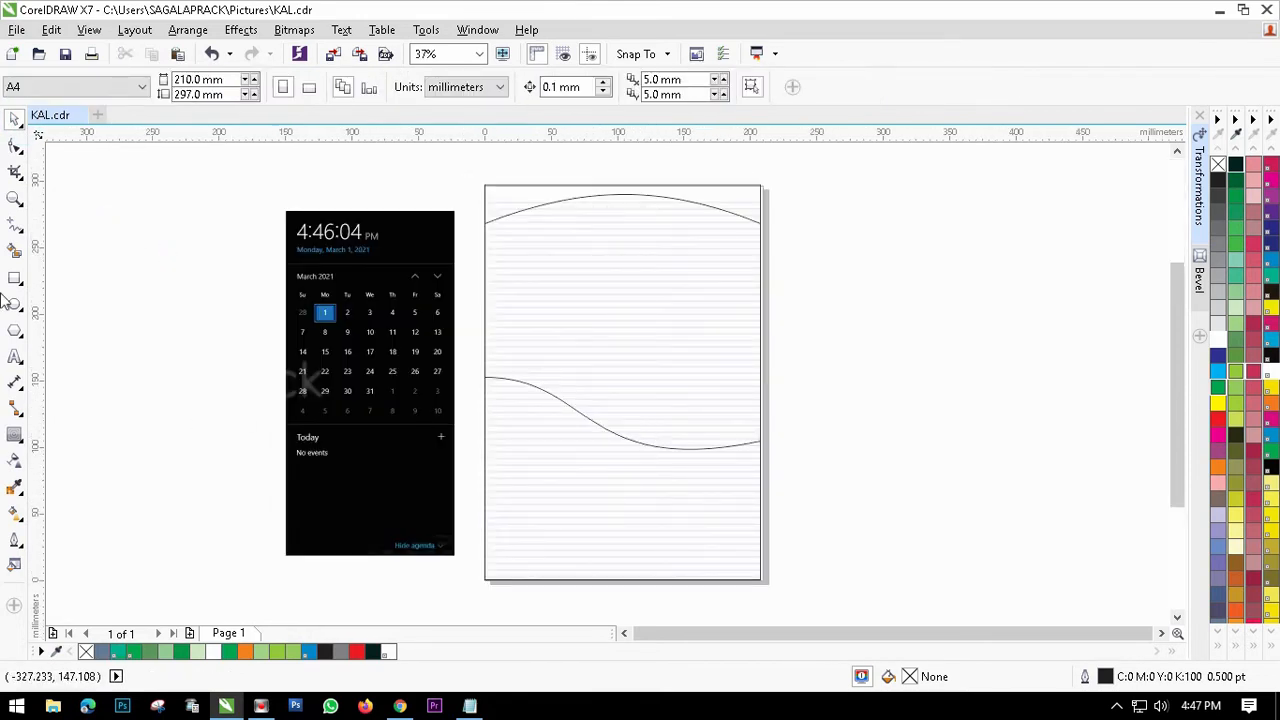
{"action": "left_click", "coordinate": [16, 252]}
{"action": "left_click", "coordinate": [556, 492]}
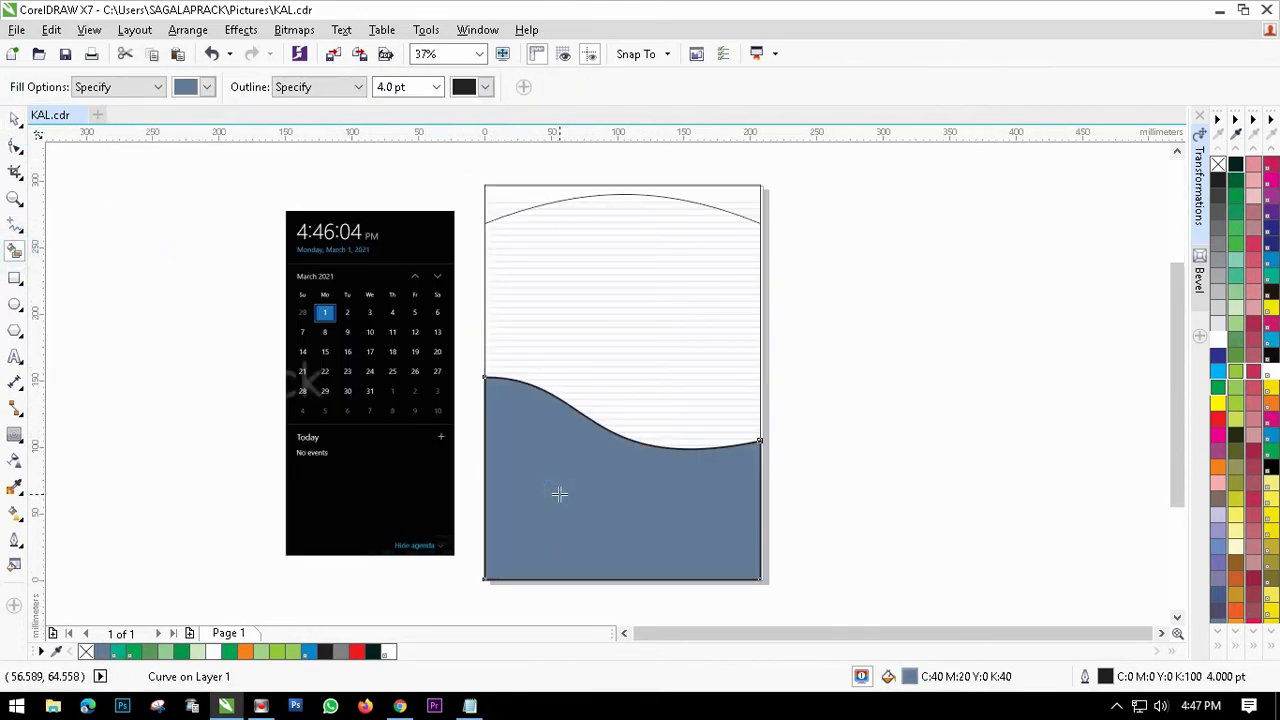
{"action": "left_click", "coordinate": [1236, 348]}
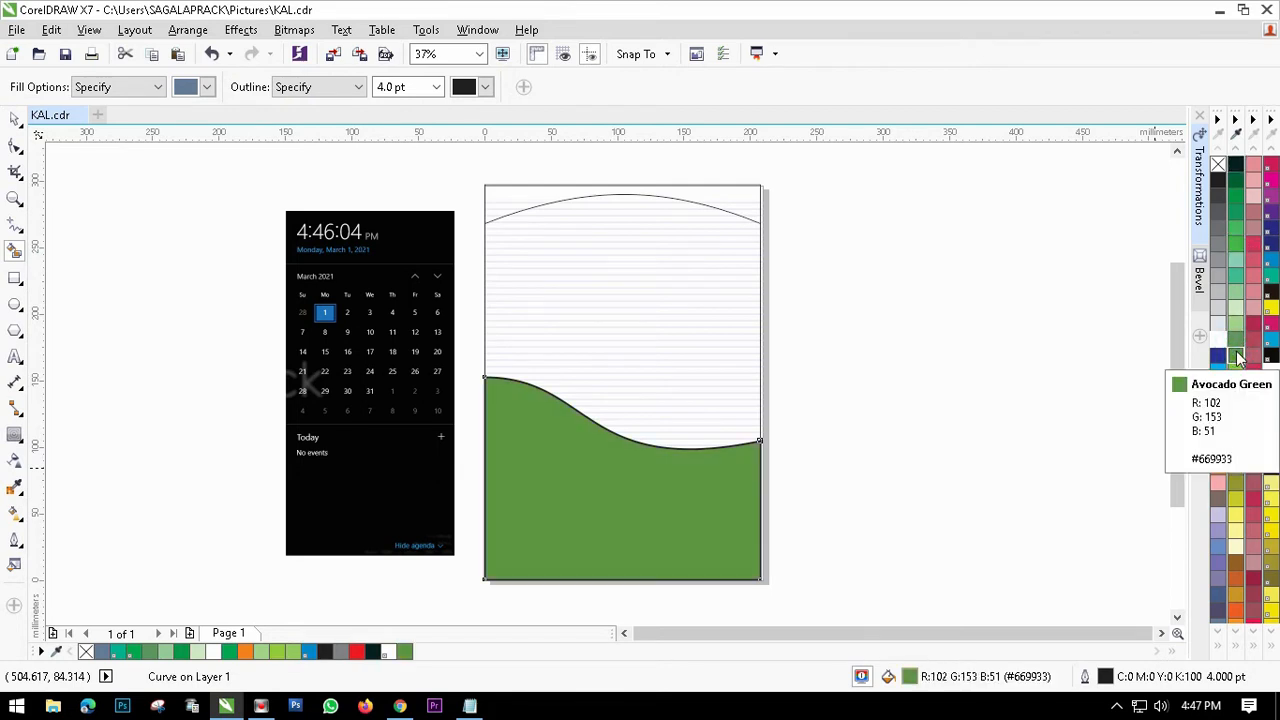
Step: Give the lower wave shape a horizontal linear gradient from green on the left to yellow-green on the right
{"action": "left_click", "coordinate": [17, 512]}
{"action": "left_click_drag", "start_coordinate": [494, 486], "coordinate": [758, 482]}
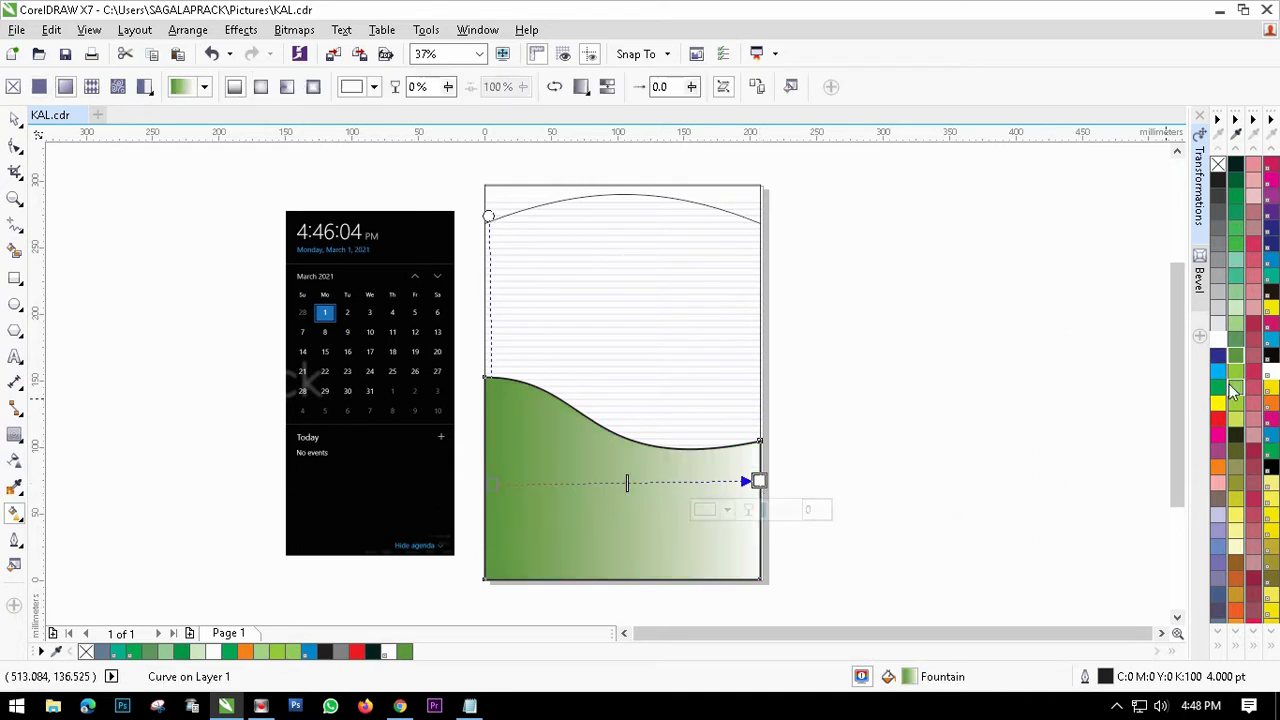
{"action": "left_click_drag", "start_coordinate": [1238, 410], "coordinate": [760, 482]}
Step: Create a Smart Fill shape from the strip above the arch and colour it Avocado Green
{"action": "scroll", "coordinate": [703, 420], "scroll_direction": "down", "scroll_amount": 1}
{"action": "scroll", "coordinate": [700, 408], "scroll_direction": "up", "scroll_amount": 1}
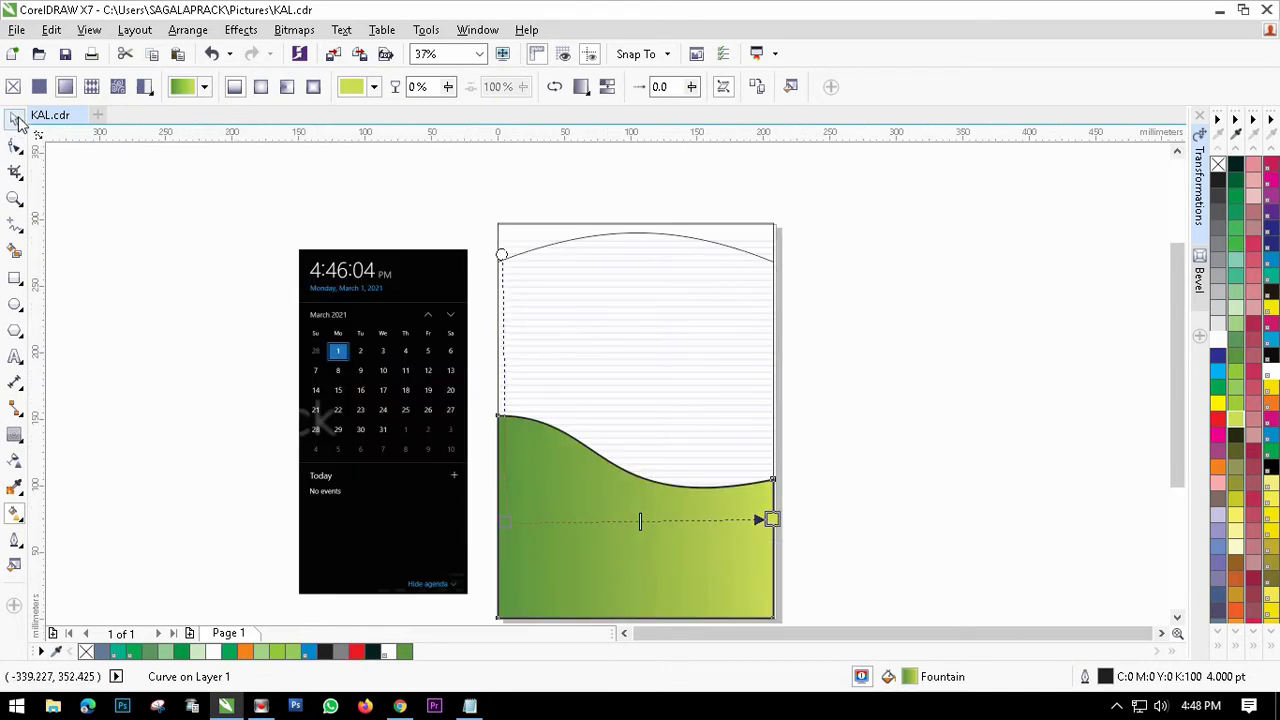
{"action": "left_click", "coordinate": [15, 250]}
{"action": "left_click", "coordinate": [652, 228]}
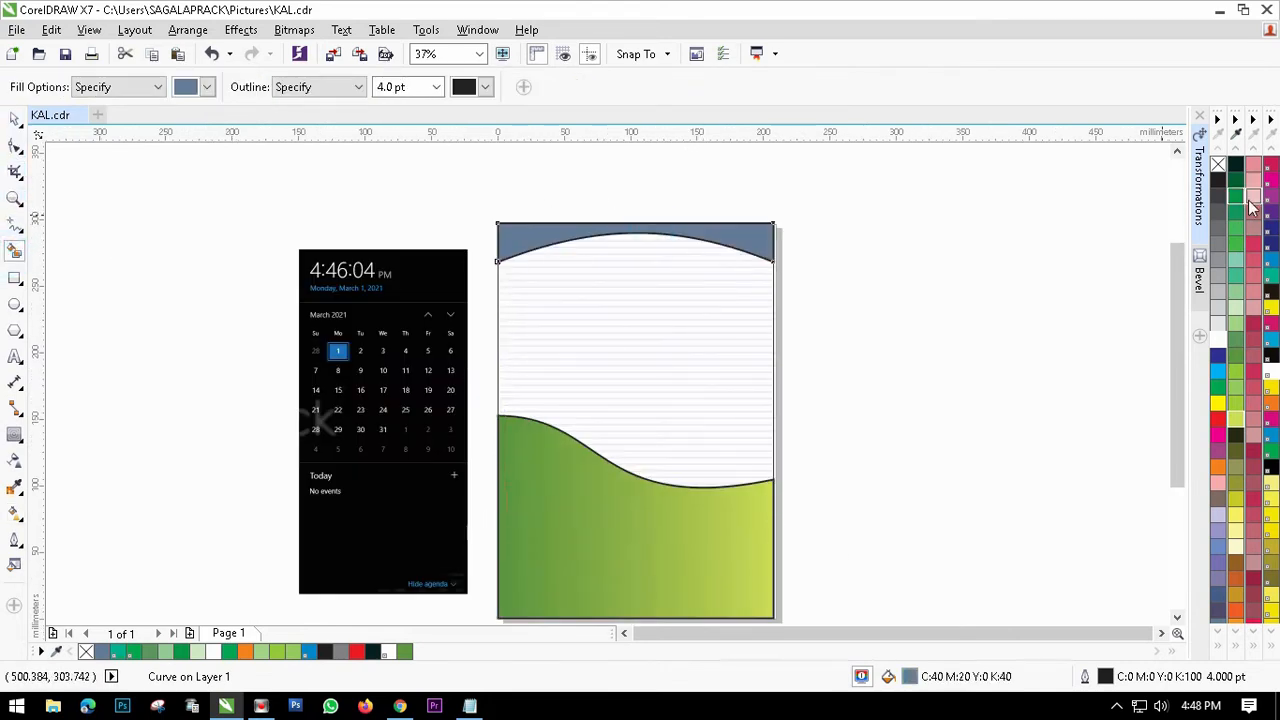
{"action": "left_click", "coordinate": [1238, 358]}
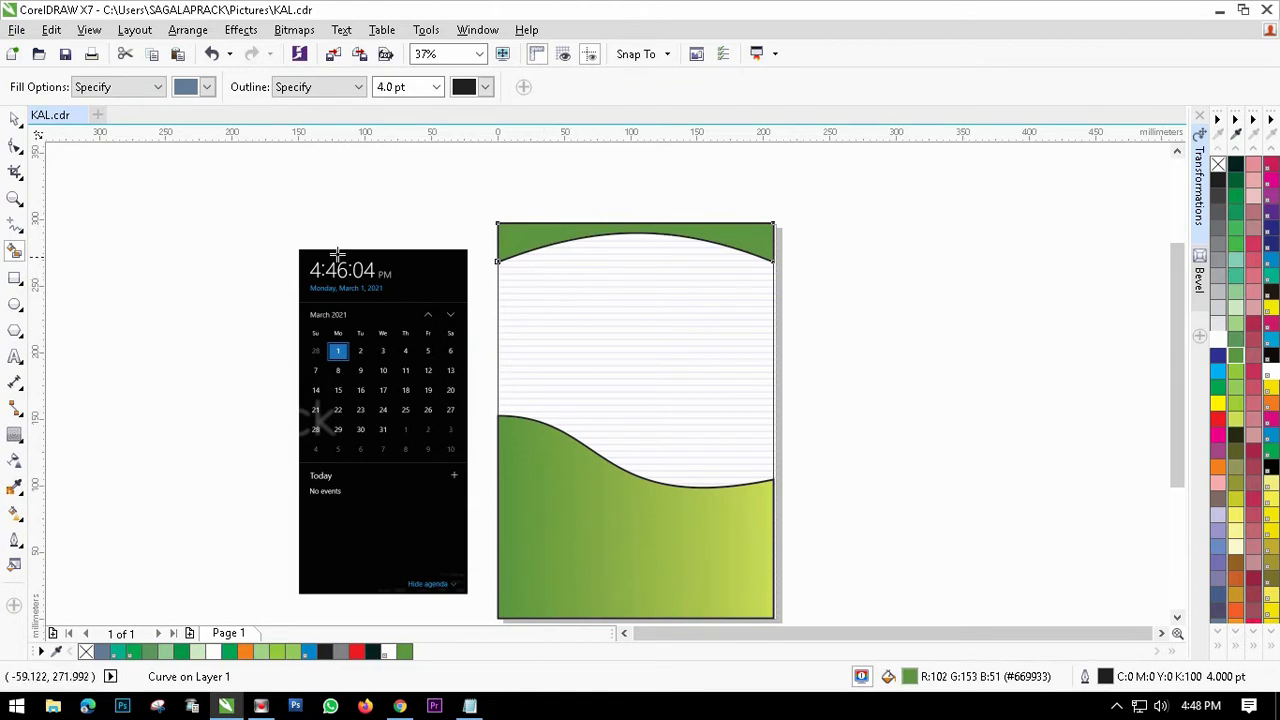
Step: Give the strip above the arch a vertical linear gradient from green at the top to yellow-green below
{"action": "left_click", "coordinate": [15, 515]}
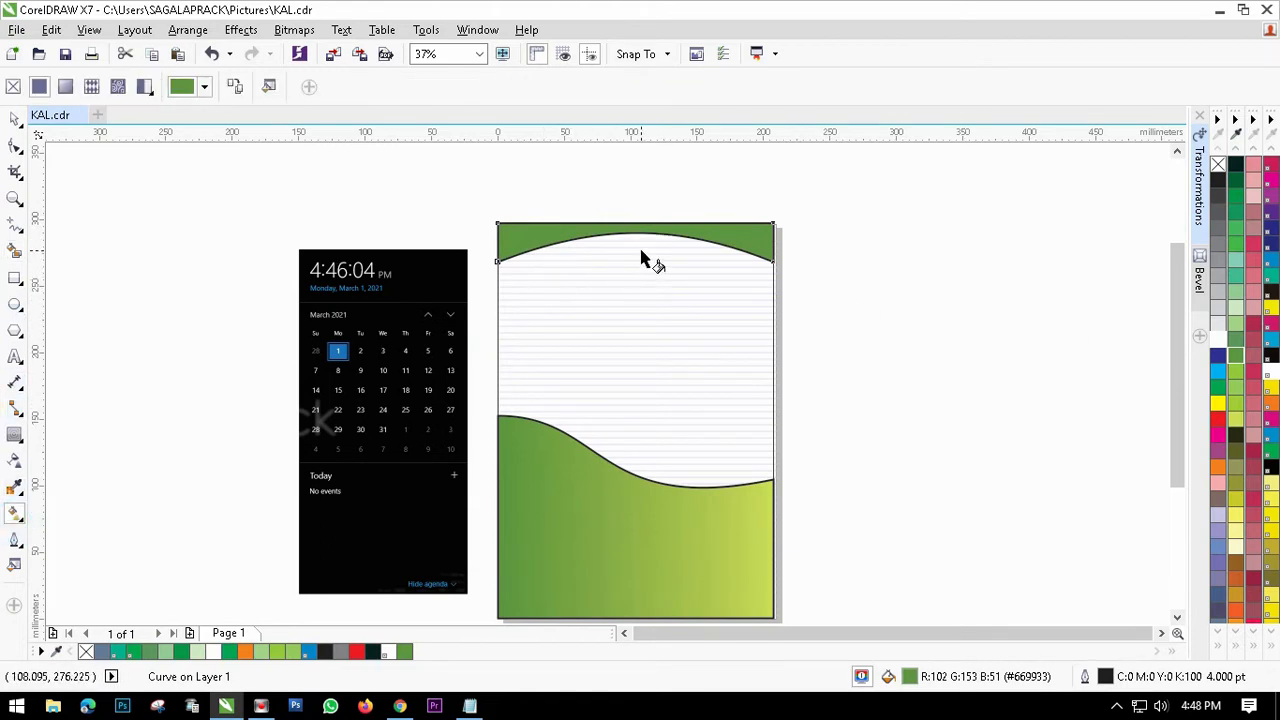
{"action": "left_click_drag", "start_coordinate": [640, 229], "coordinate": [643, 271]}
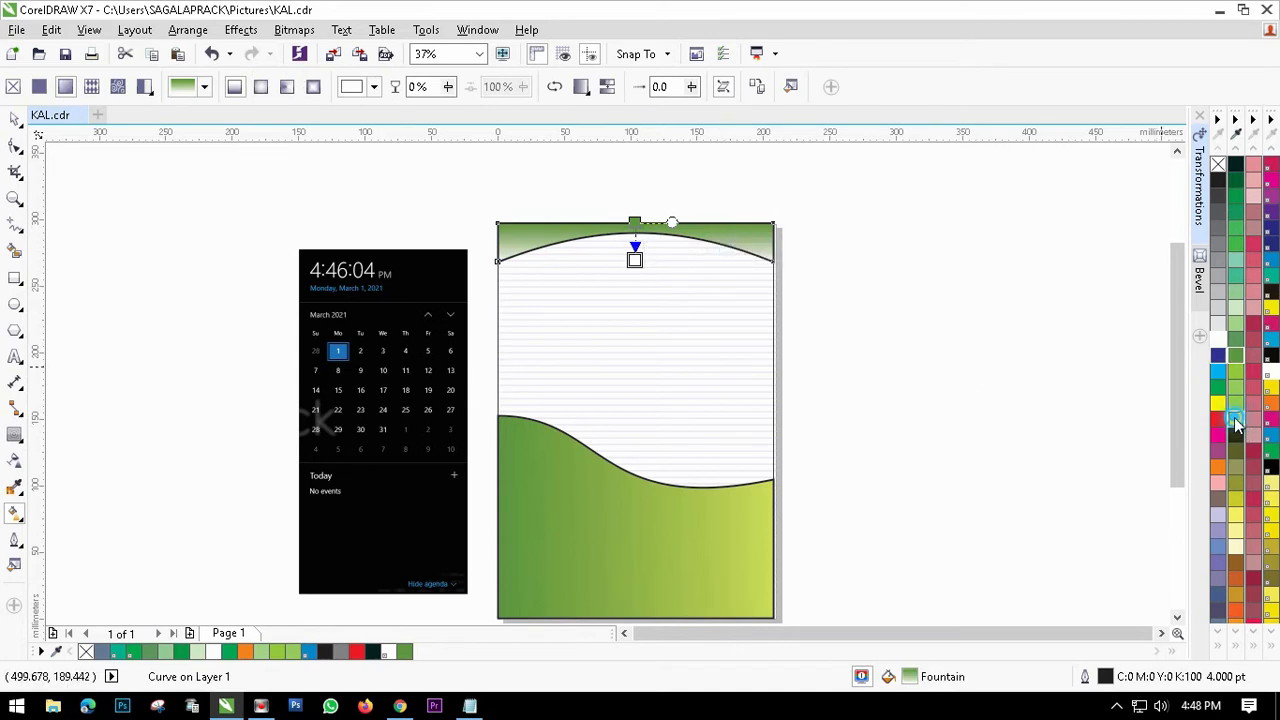
{"action": "left_click_drag", "start_coordinate": [1237, 425], "coordinate": [637, 280]}
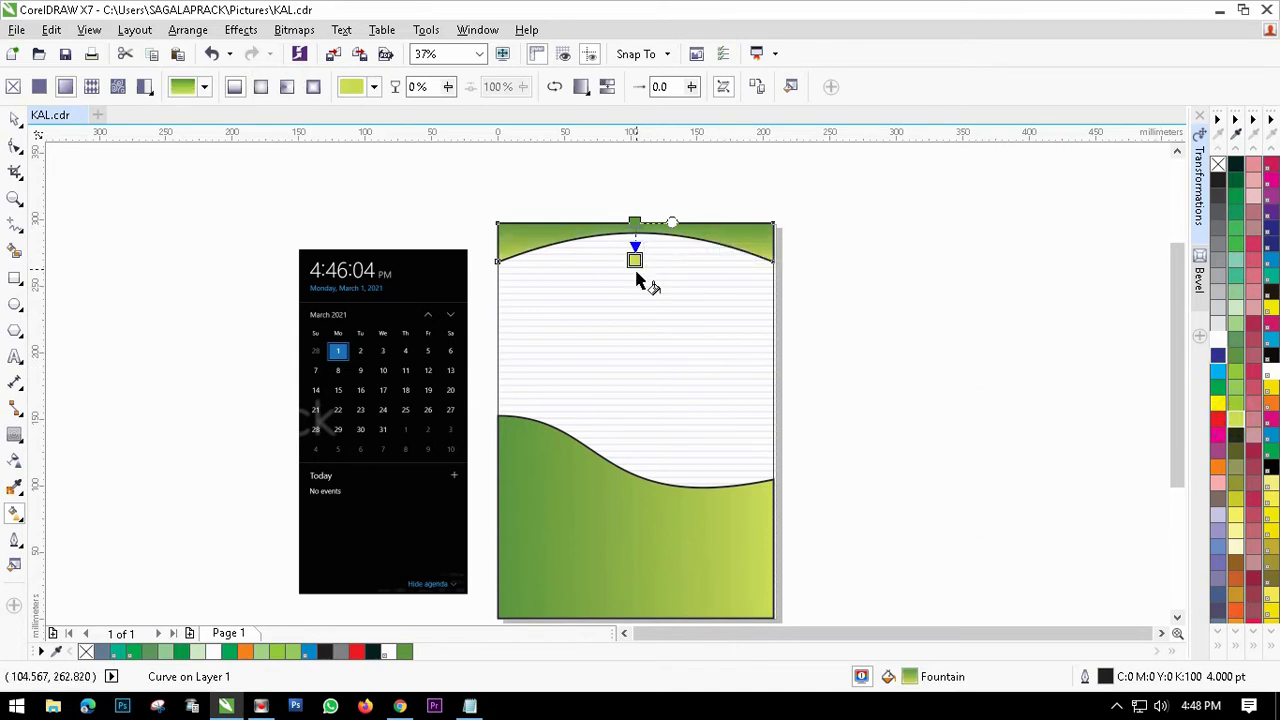
{"action": "left_click", "coordinate": [15, 118]}
Step: Create a Smart Fill shape from the area between the arch and the wave and colour it bright green (#33CC33)
{"action": "left_click", "coordinate": [17, 252]}
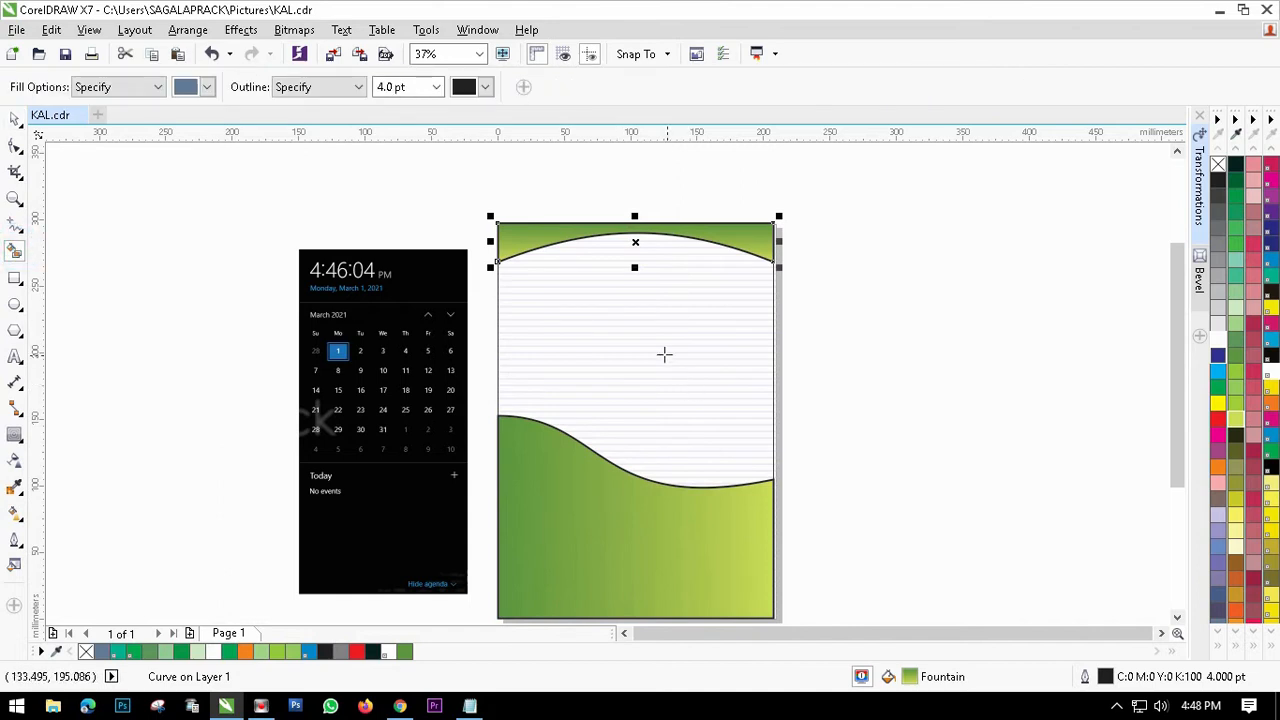
{"action": "left_click", "coordinate": [663, 354]}
{"action": "left_click", "coordinate": [1238, 343]}
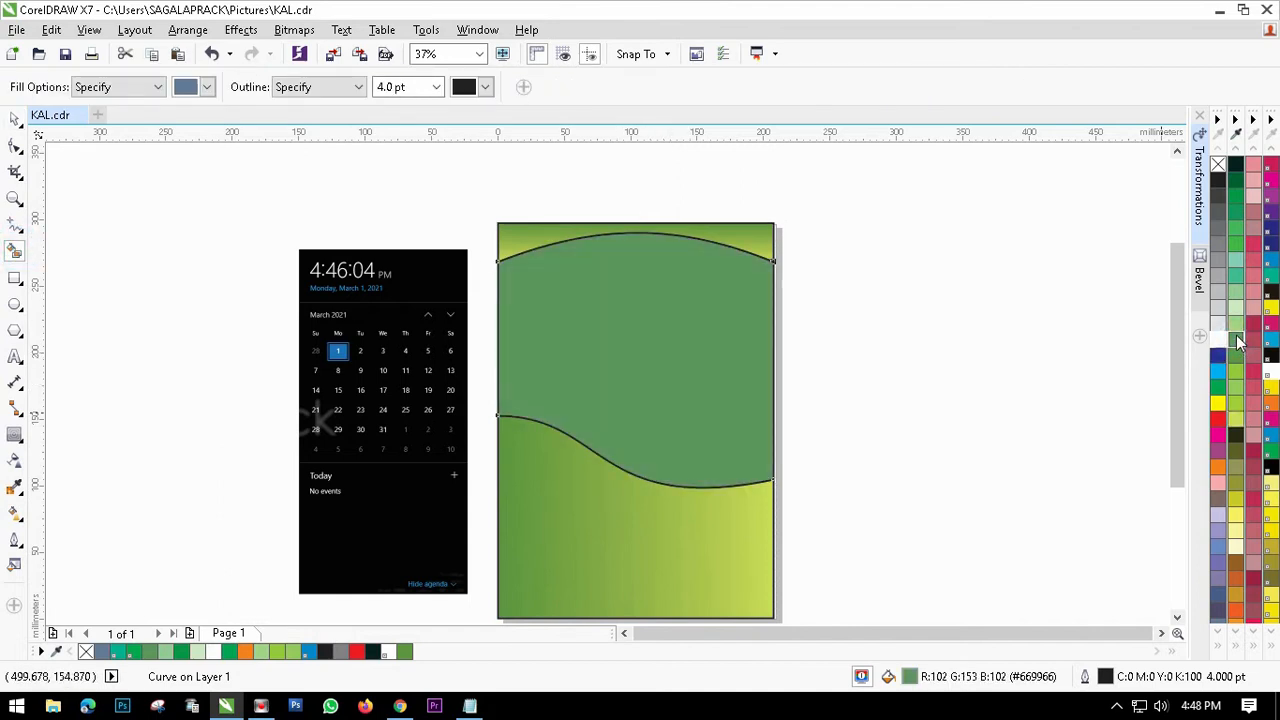
{"action": "left_click", "coordinate": [1238, 282]}
{"action": "left_click", "coordinate": [1238, 250]}
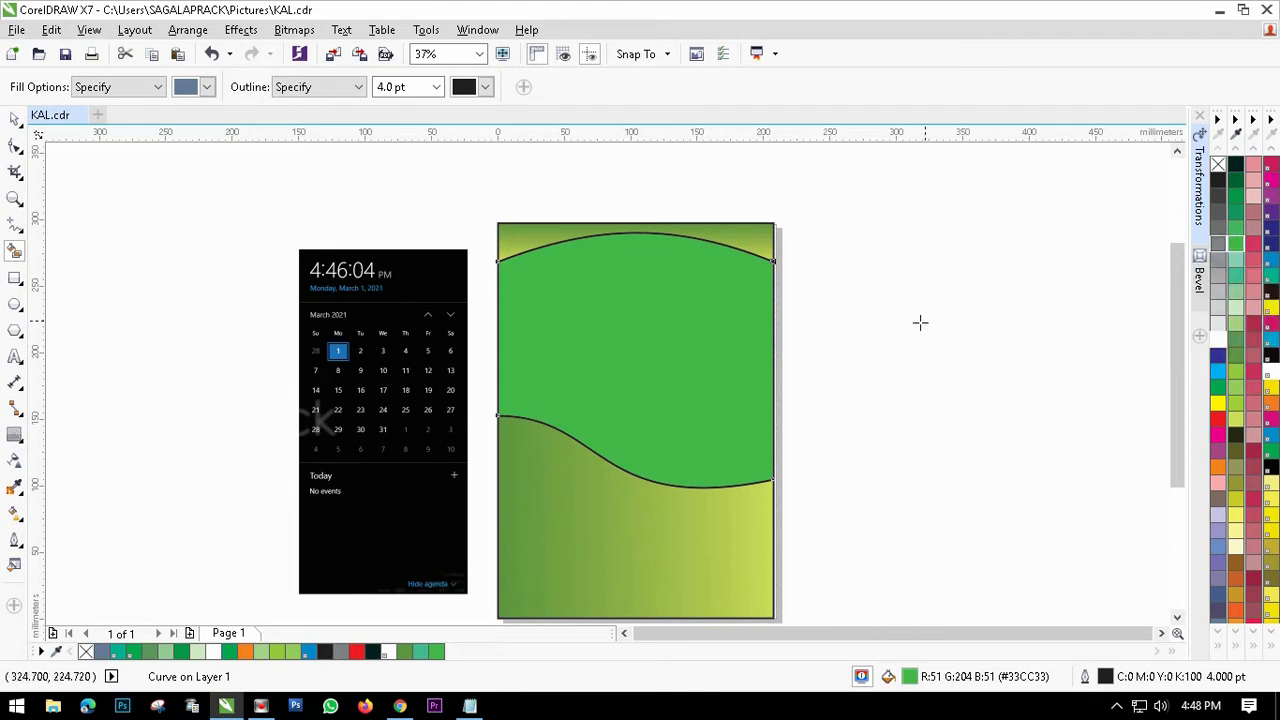
Step: Select all objects of the page design and set their outline width to None
{"action": "left_click", "coordinate": [15, 118]}
{"action": "scroll", "coordinate": [604, 301], "scroll_direction": "down", "scroll_amount": 2}
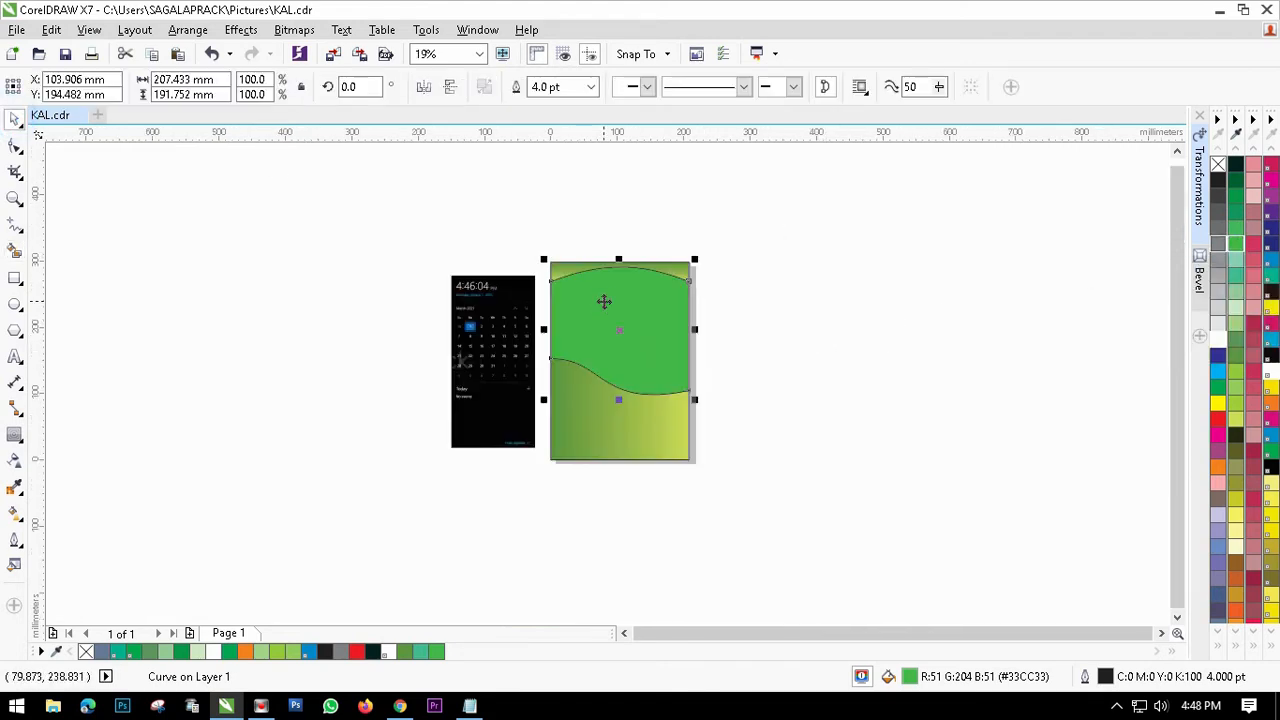
{"action": "left_click_drag", "start_coordinate": [540, 253], "coordinate": [697, 462]}
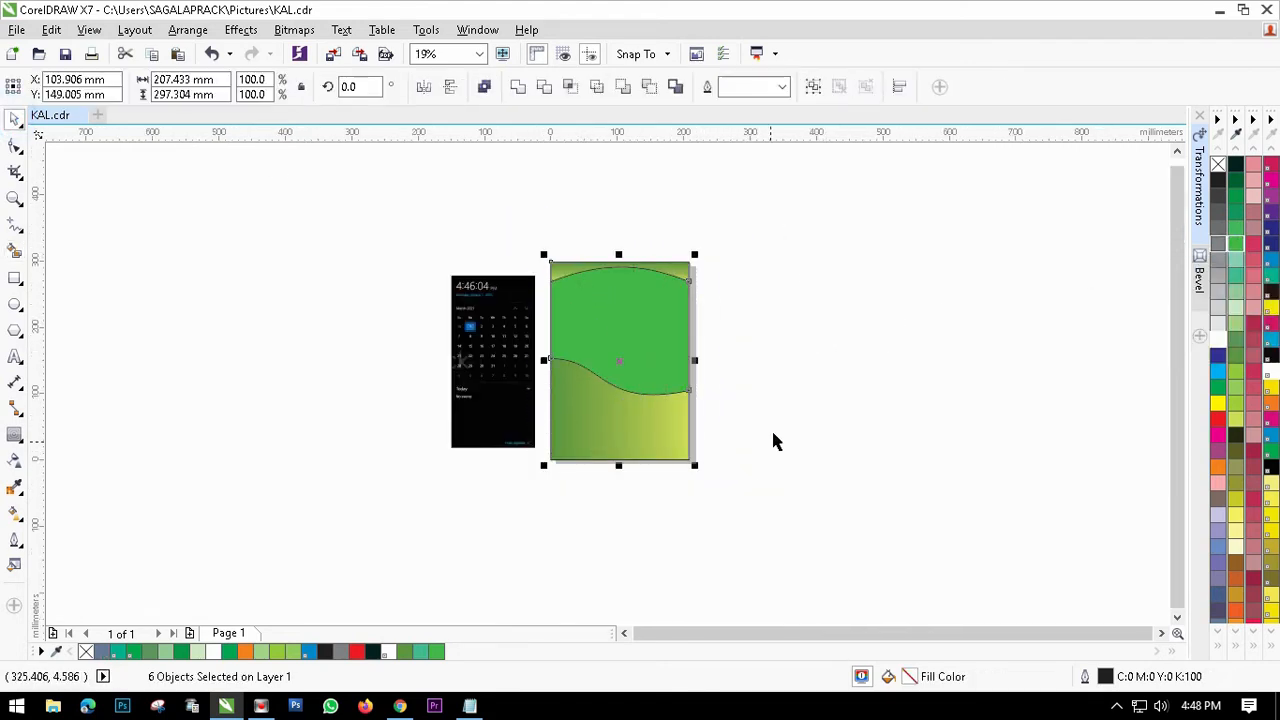
{"action": "left_click", "coordinate": [782, 87]}
{"action": "left_click", "coordinate": [748, 107]}
{"action": "scroll", "coordinate": [651, 283], "scroll_direction": "up", "scroll_amount": 4}
{"action": "scroll", "coordinate": [633, 254], "scroll_direction": "down", "scroll_amount": 2}
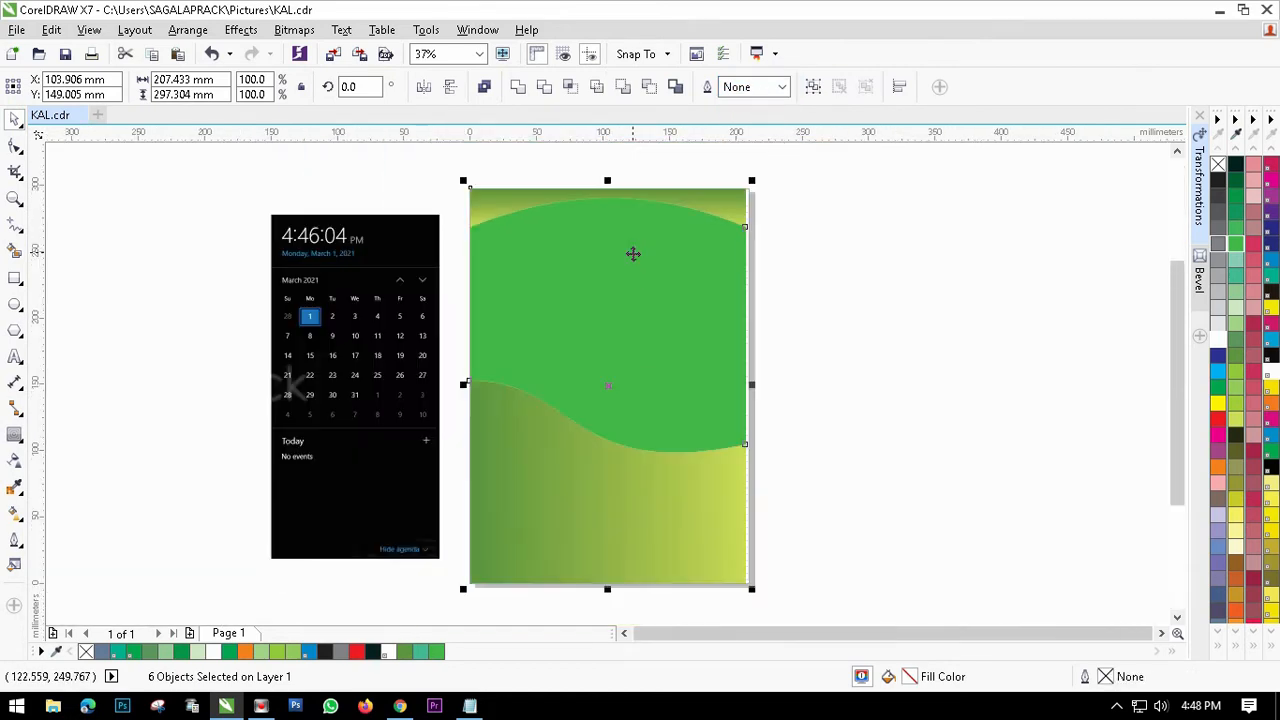
{"action": "left_click", "coordinate": [925, 298]}
Step: Give the bright green area between the arch and the wave an elliptical fountain fill from white at the centre to green
{"action": "left_click", "coordinate": [608, 322]}
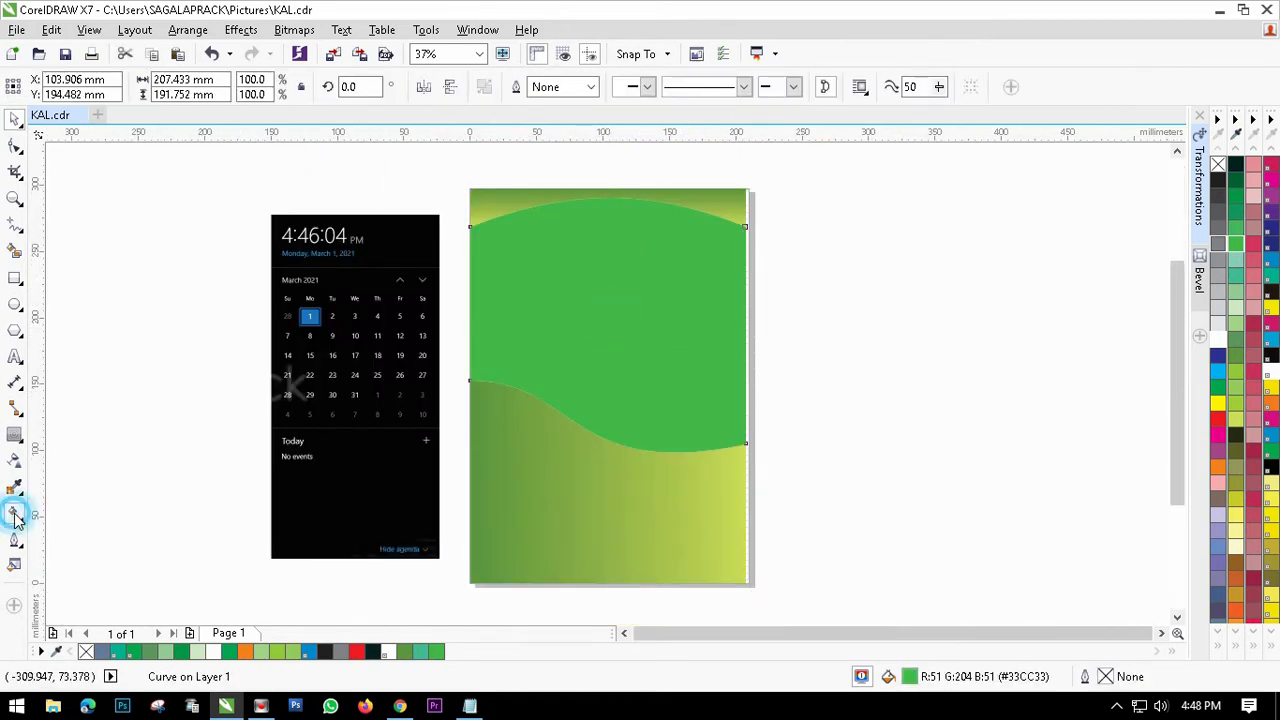
{"action": "left_click", "coordinate": [15, 512]}
{"action": "left_click_drag", "start_coordinate": [613, 374], "coordinate": [608, 368]}
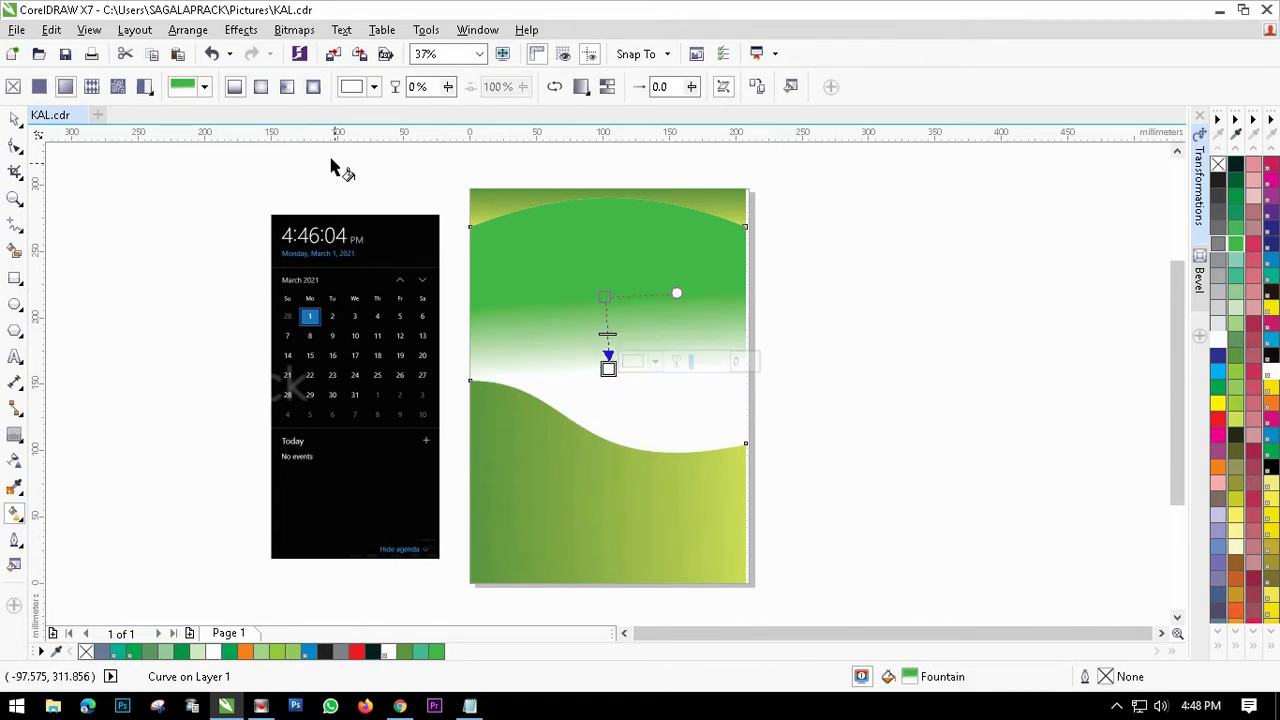
{"action": "left_click", "coordinate": [261, 88]}
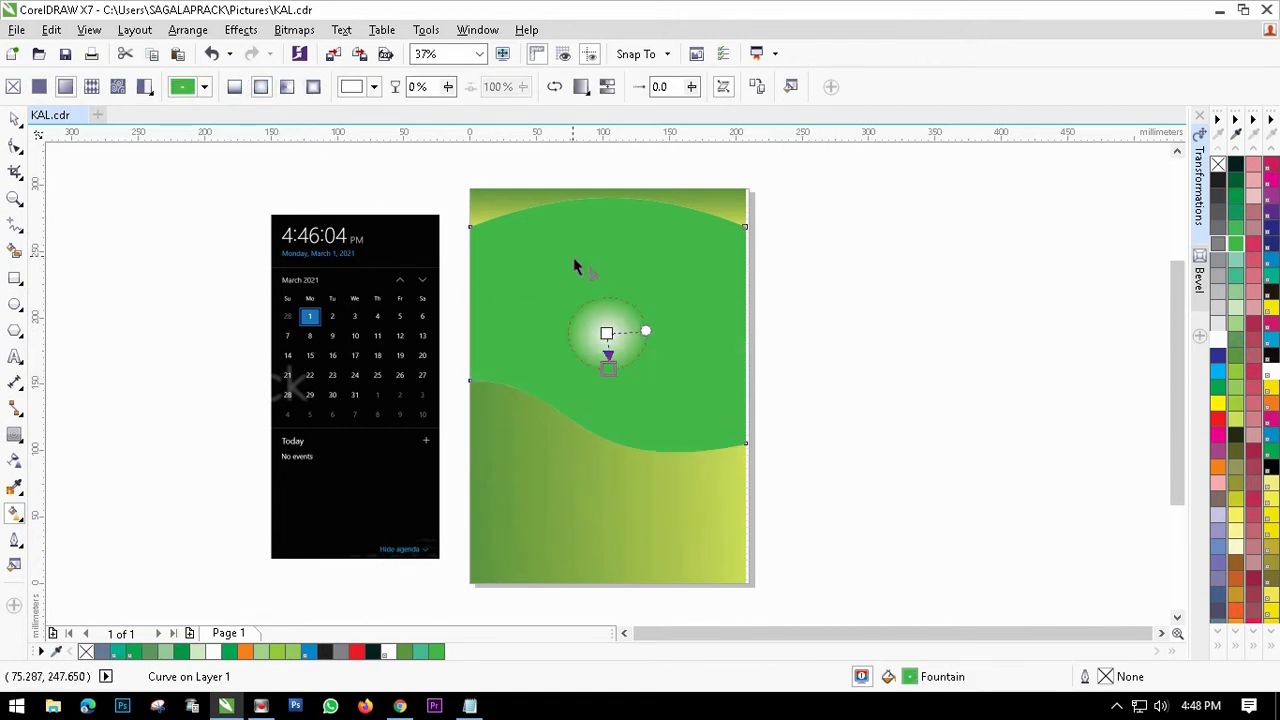
Step: Enlarge the elliptical gradient until its rim spans the page width, with the white centre in the middle of the green area
{"action": "left_click_drag", "start_coordinate": [608, 331], "coordinate": [611, 291]}
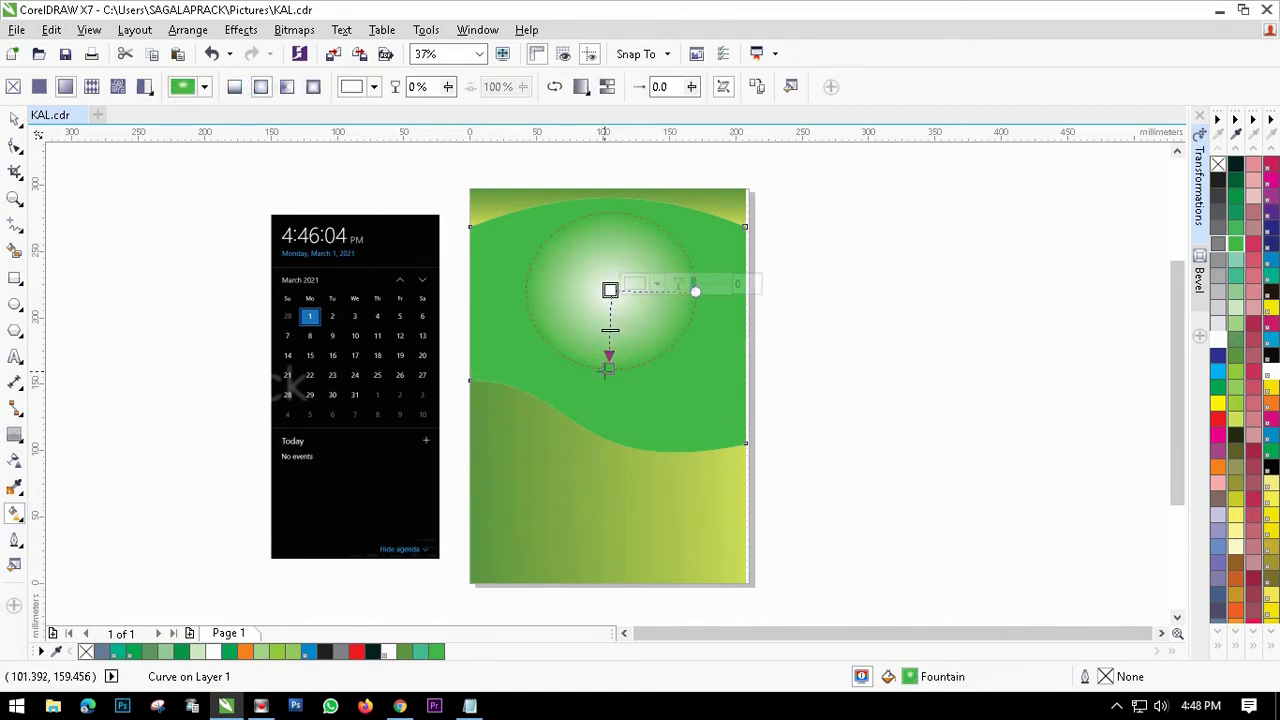
{"action": "left_click_drag", "start_coordinate": [611, 370], "coordinate": [614, 441]}
{"action": "left_click_drag", "start_coordinate": [611, 290], "coordinate": [617, 329]}
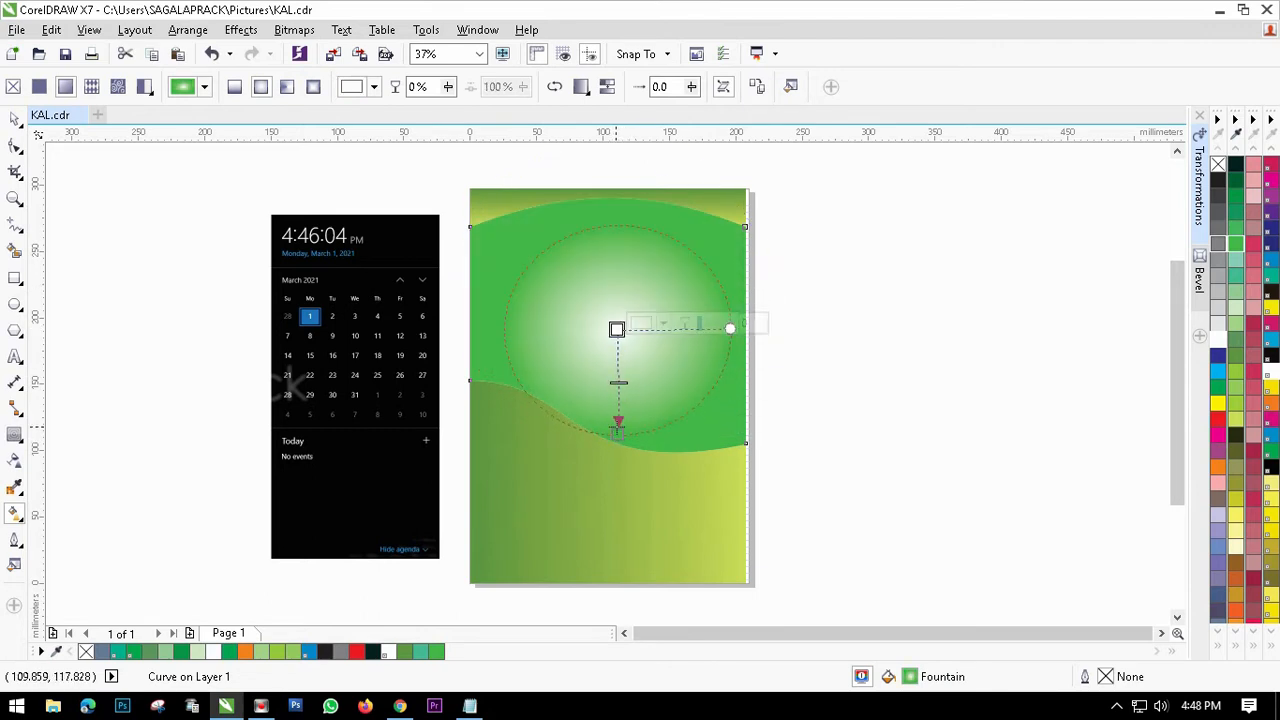
{"action": "left_click_drag", "start_coordinate": [617, 432], "coordinate": [622, 466]}
{"action": "left_click_drag", "start_coordinate": [617, 329], "coordinate": [611, 349]}
{"action": "left_click_drag", "start_coordinate": [616, 472], "coordinate": [608, 483]}
{"action": "mouse_move", "coordinate": [613, 349]}
{"action": "left_mouse_down"}
{"action": "mouse_move", "coordinate": [607, 323]}
{"action": "mouse_move", "coordinate": [607, 342]}
{"action": "left_mouse_up"}
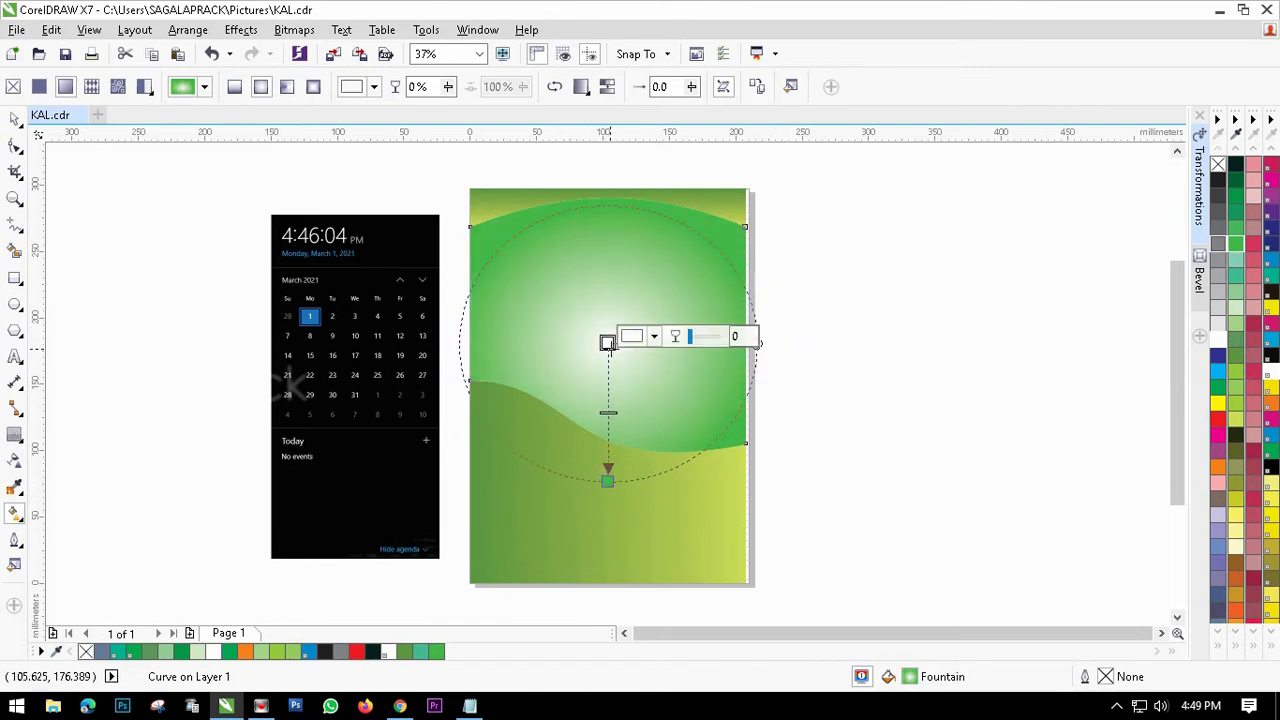
{"action": "left_click", "coordinate": [13, 116]}
{"action": "scroll", "coordinate": [543, 420], "scroll_direction": "up", "scroll_amount": 2}
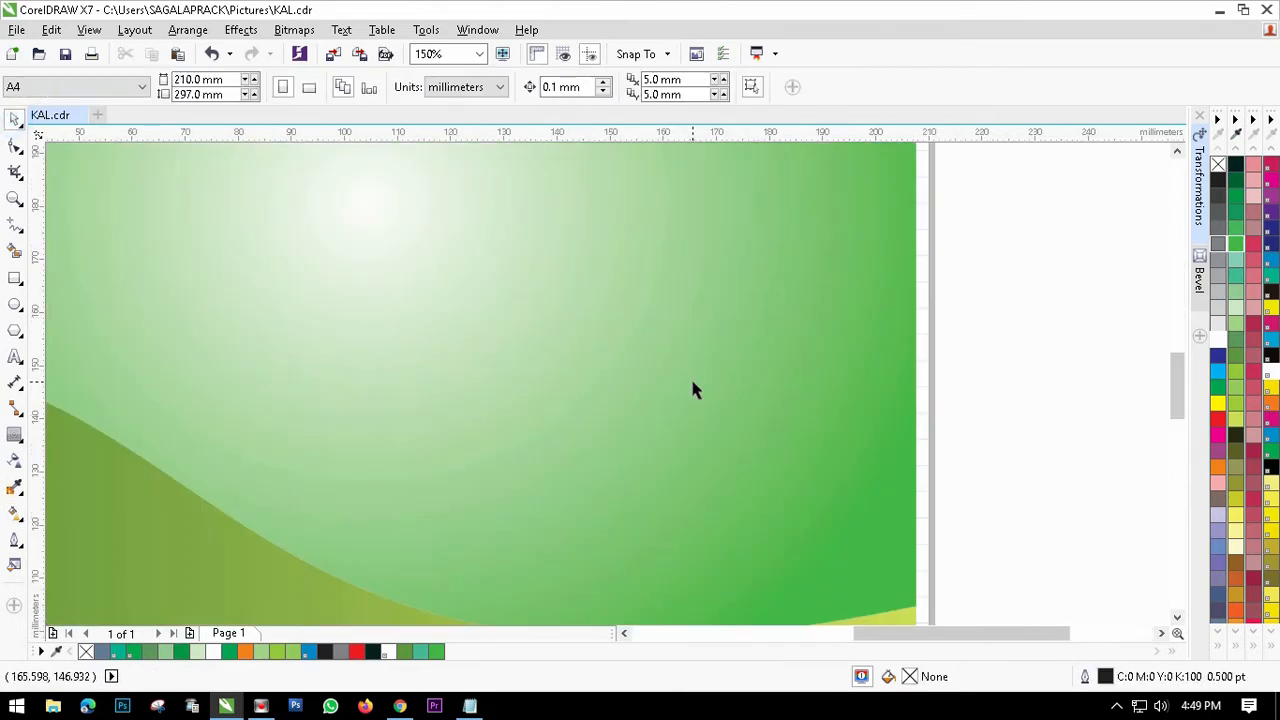
{"action": "scroll", "coordinate": [694, 389], "scroll_direction": "down", "scroll_amount": 2}
{"action": "scroll", "coordinate": [669, 346], "scroll_direction": "down", "scroll_amount": 2}
{"action": "scroll", "coordinate": [706, 297], "scroll_direction": "up", "scroll_amount": 1}
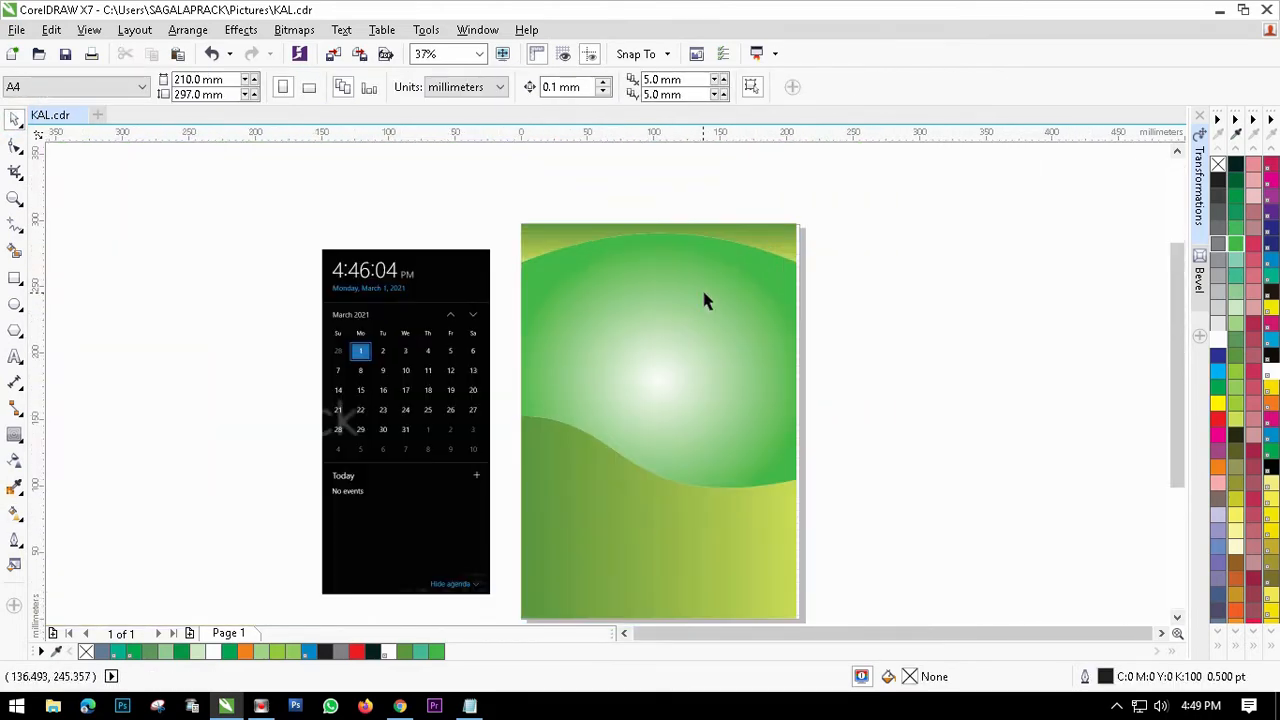
{"action": "scroll", "coordinate": [706, 297], "scroll_direction": "down", "scroll_amount": 1}
{"action": "left_click_drag", "start_coordinate": [580, 348], "coordinate": [495, 345]}
{"action": "left_click", "coordinate": [537, 317]}
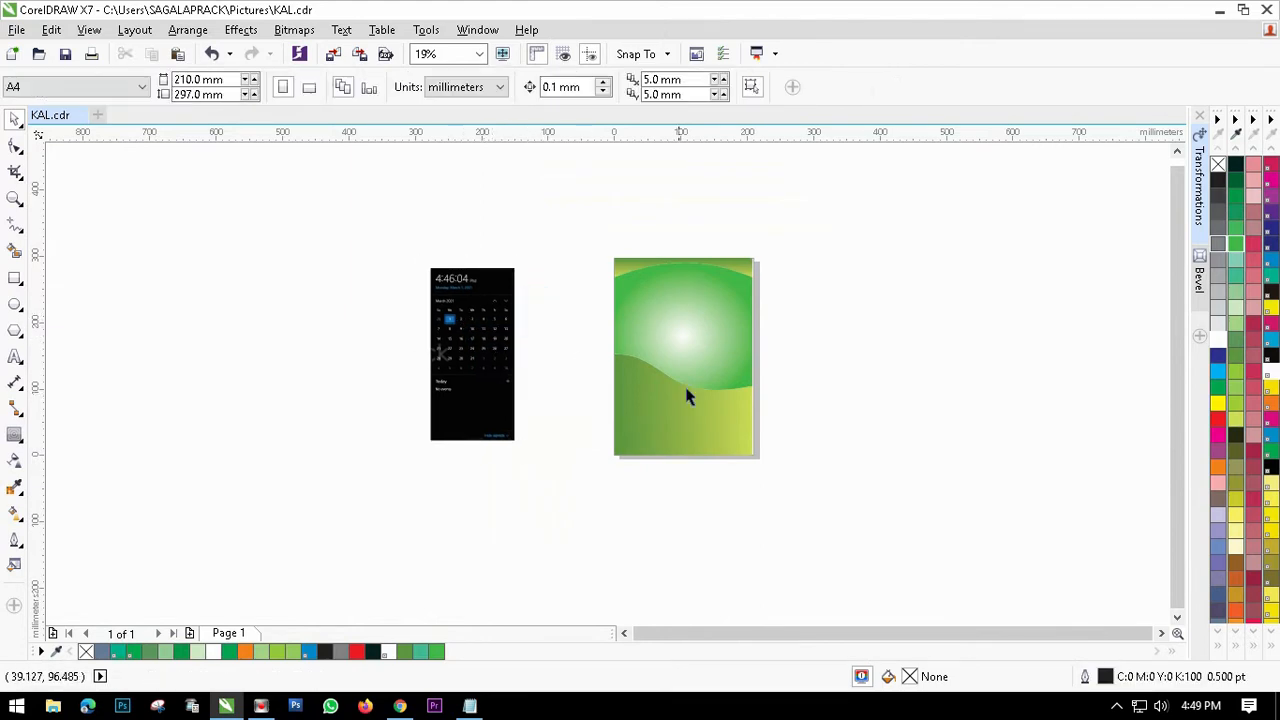
Step: Draw a rectangle about 27.5 × 10.2 mm on the left side of the page, just below the wave
{"action": "scroll", "coordinate": [722, 405], "scroll_direction": "up", "scroll_amount": 2}
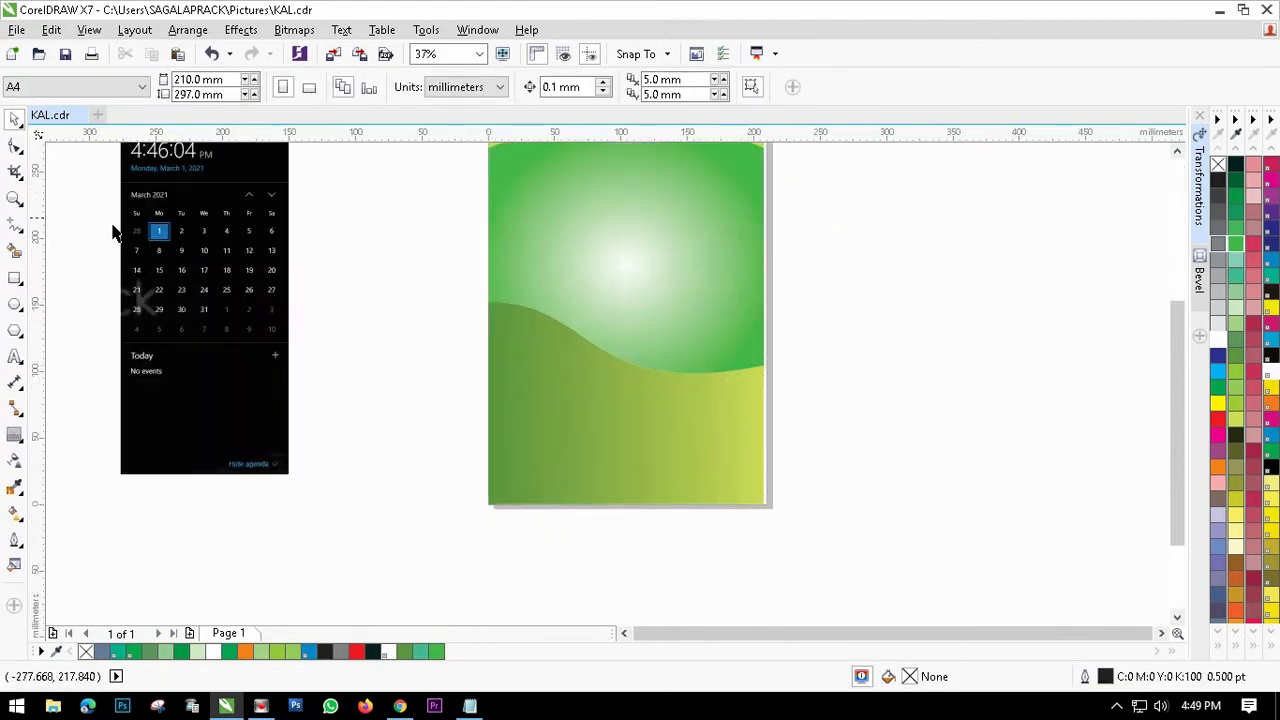
{"action": "left_click", "coordinate": [16, 281]}
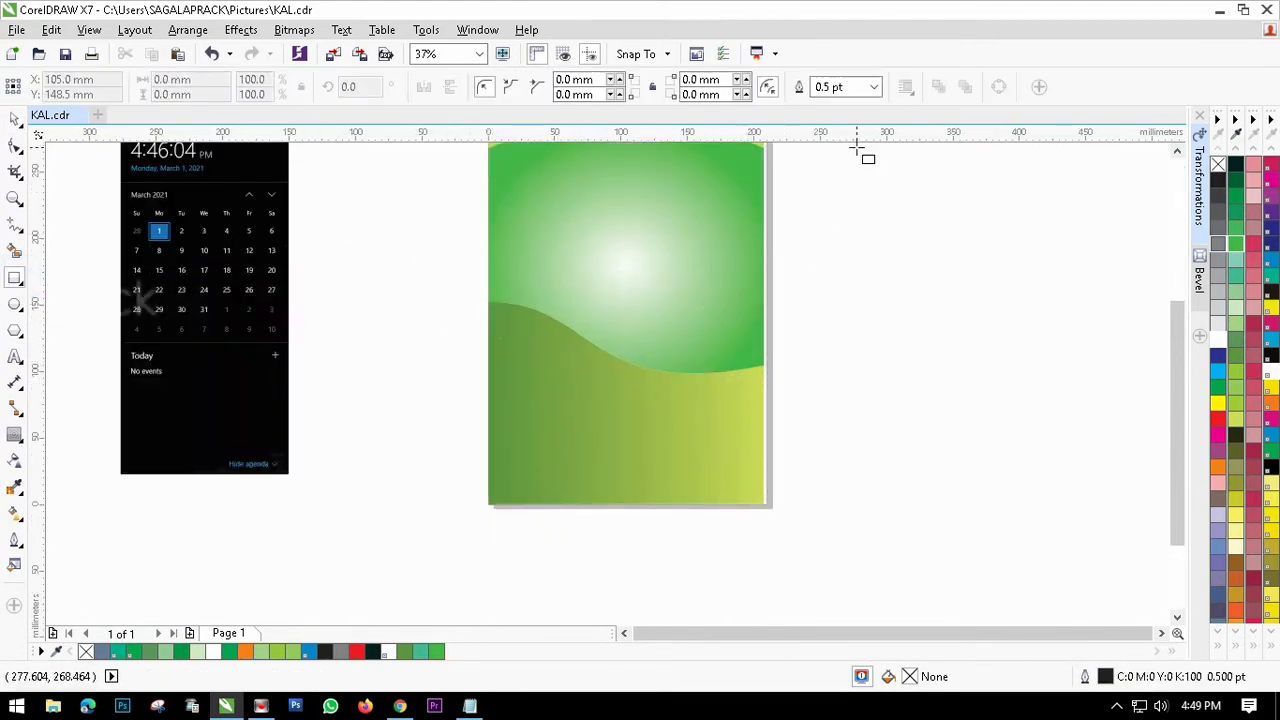
{"action": "left_click_drag", "start_coordinate": [513, 388], "coordinate": [558, 408]}
{"action": "scroll", "coordinate": [535, 396], "scroll_direction": "up", "scroll_amount": 4}
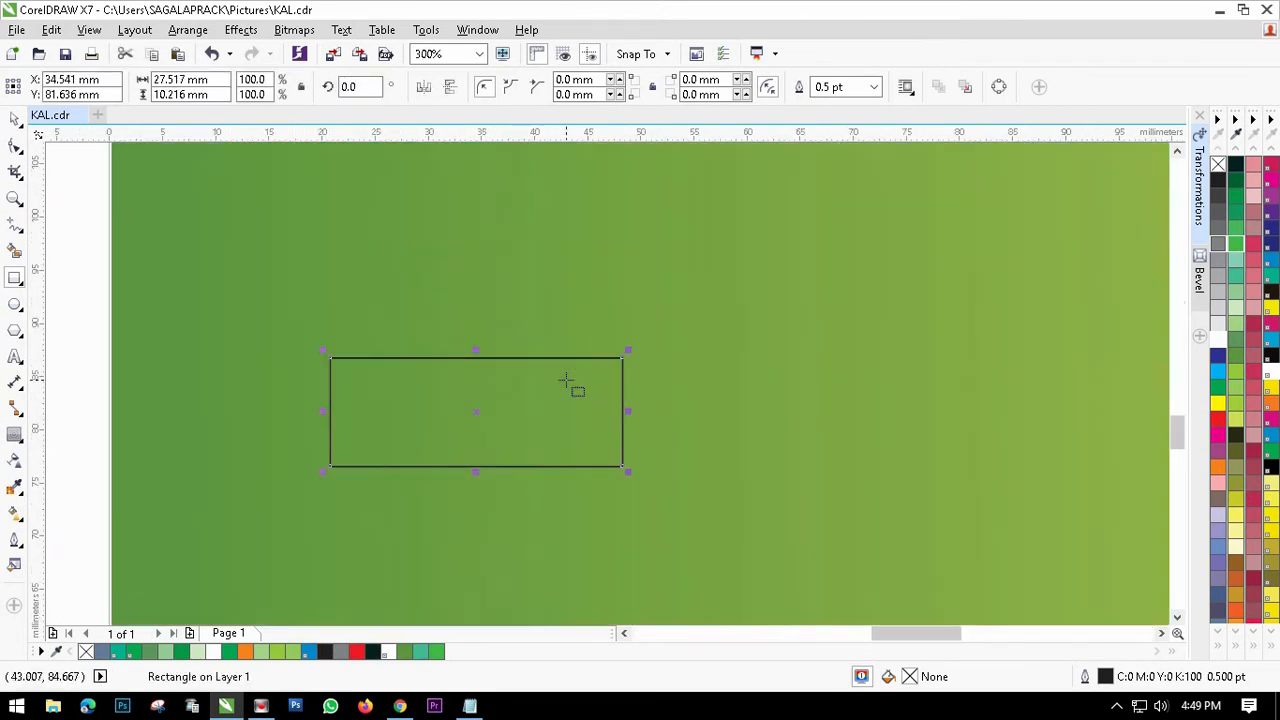
Step: Try a 10 mm corner radius on the small rectangle's upper-right corner
{"action": "left_click", "coordinate": [716, 80]}
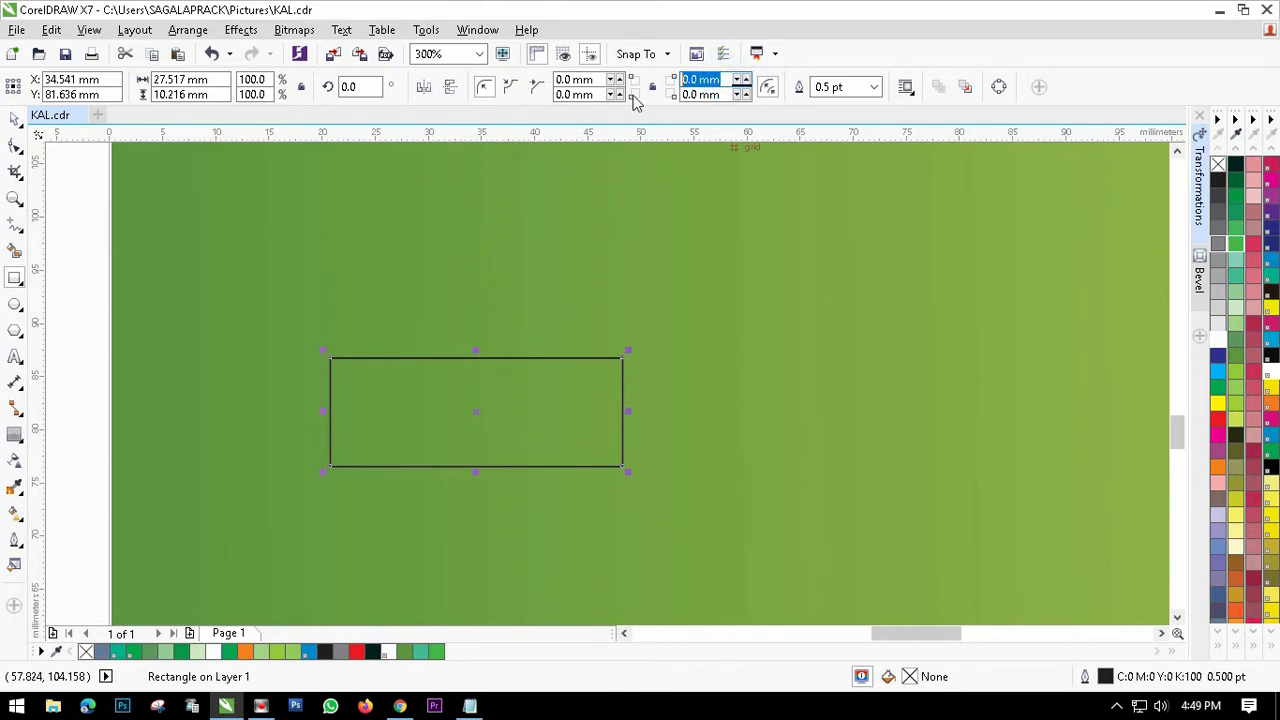
{"action": "type", "text": "10"}
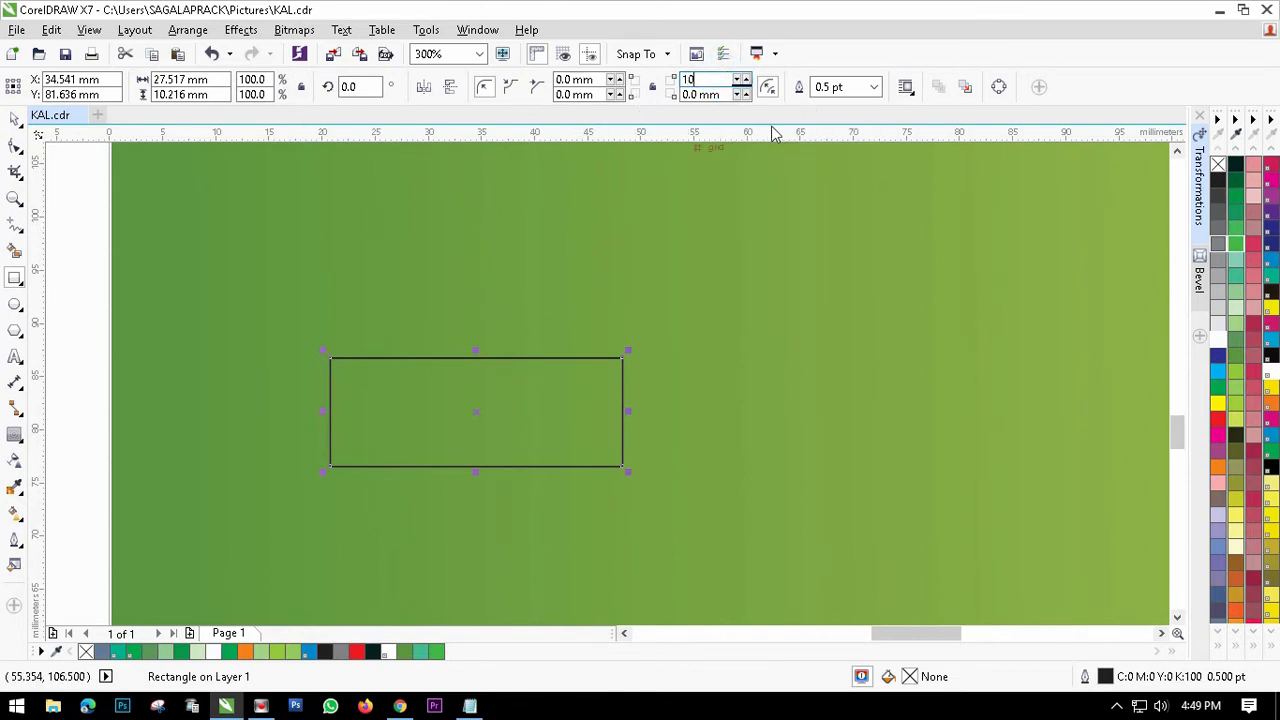
{"action": "key", "text": "Return"}
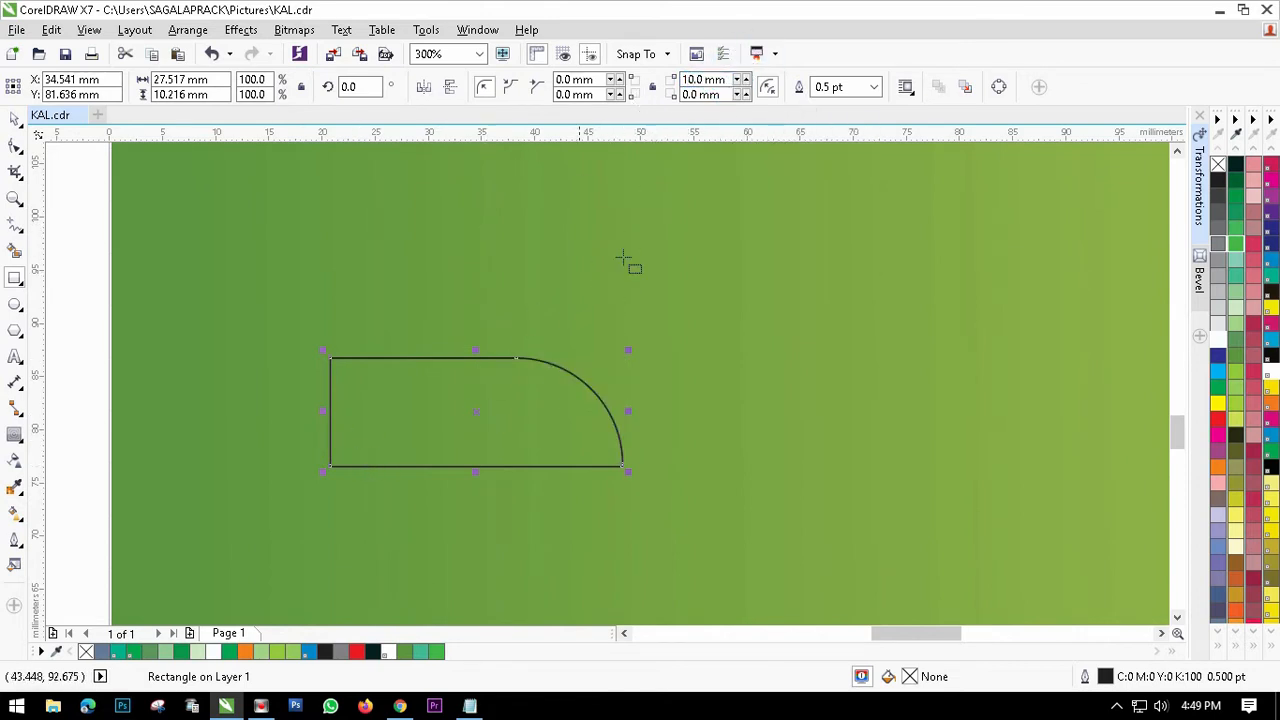
{"action": "key", "text": "ctrl+z"}
Step: Round the small rectangle's upper-right and lower-left corners to 5 mm and shift it slightly up-left to about X 32, Y 87 mm
{"action": "double_click", "coordinate": [703, 79]}
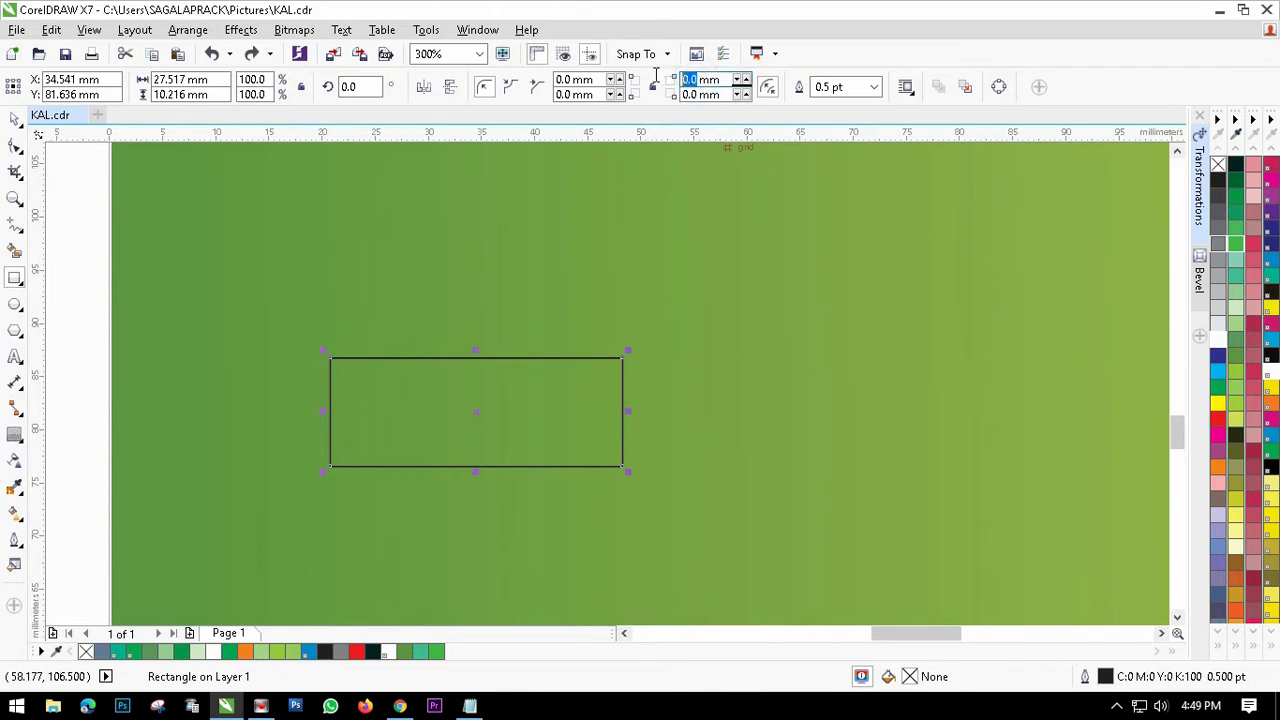
{"action": "type", "text": "5"}
{"action": "key", "text": "Return"}
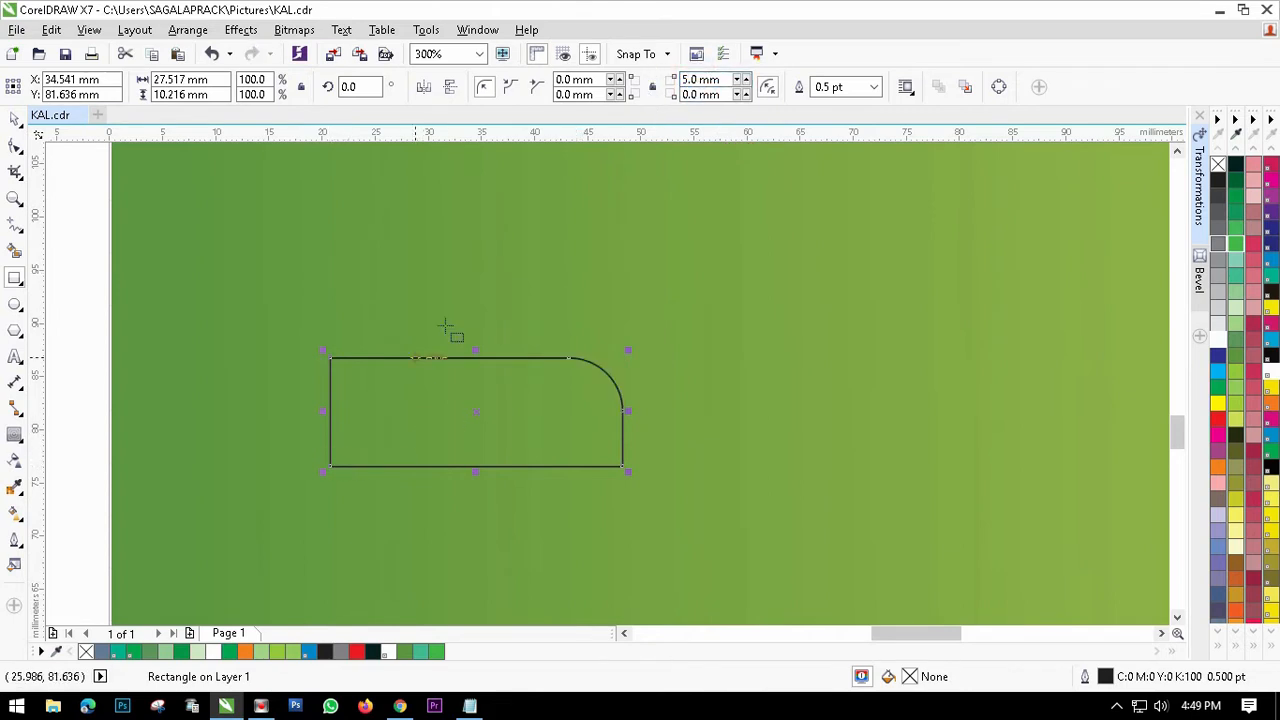
{"action": "double_click", "coordinate": [597, 94]}
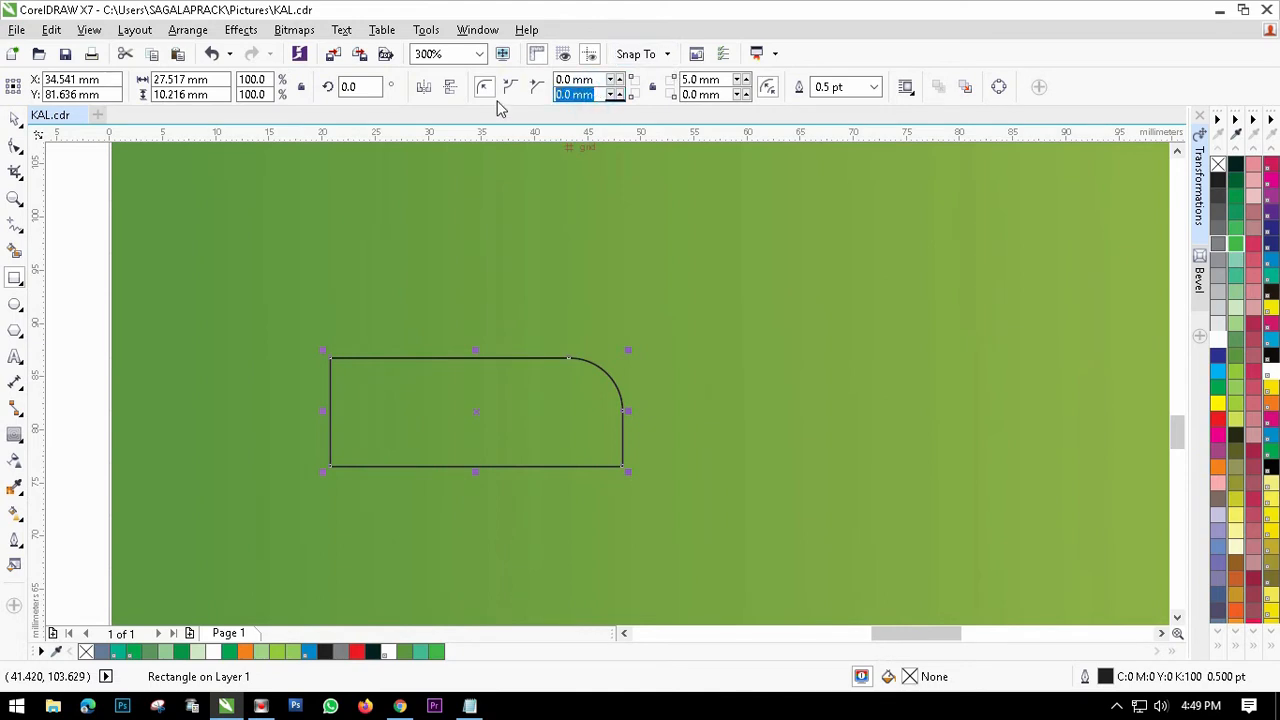
{"action": "type", "text": "5"}
{"action": "key", "text": "Return"}
{"action": "scroll", "coordinate": [540, 275], "scroll_direction": "down", "scroll_amount": 2}
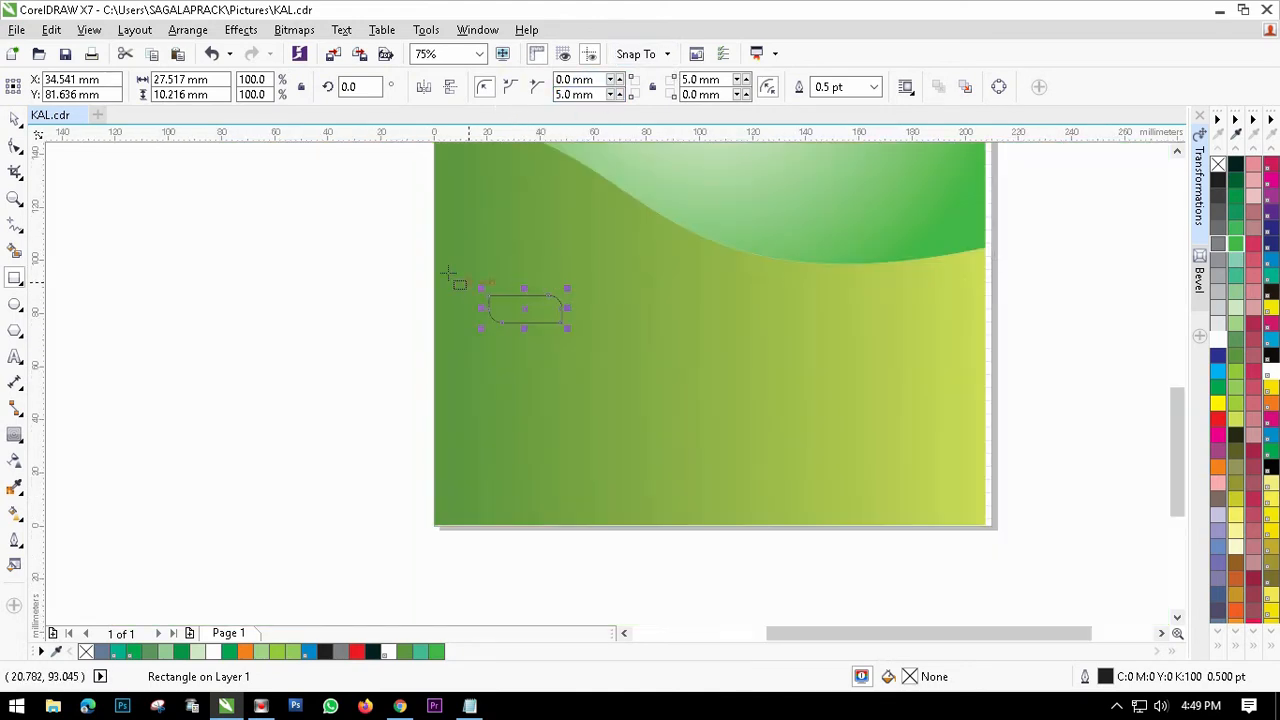
{"action": "scroll", "coordinate": [543, 300], "scroll_direction": "down", "scroll_amount": 1}
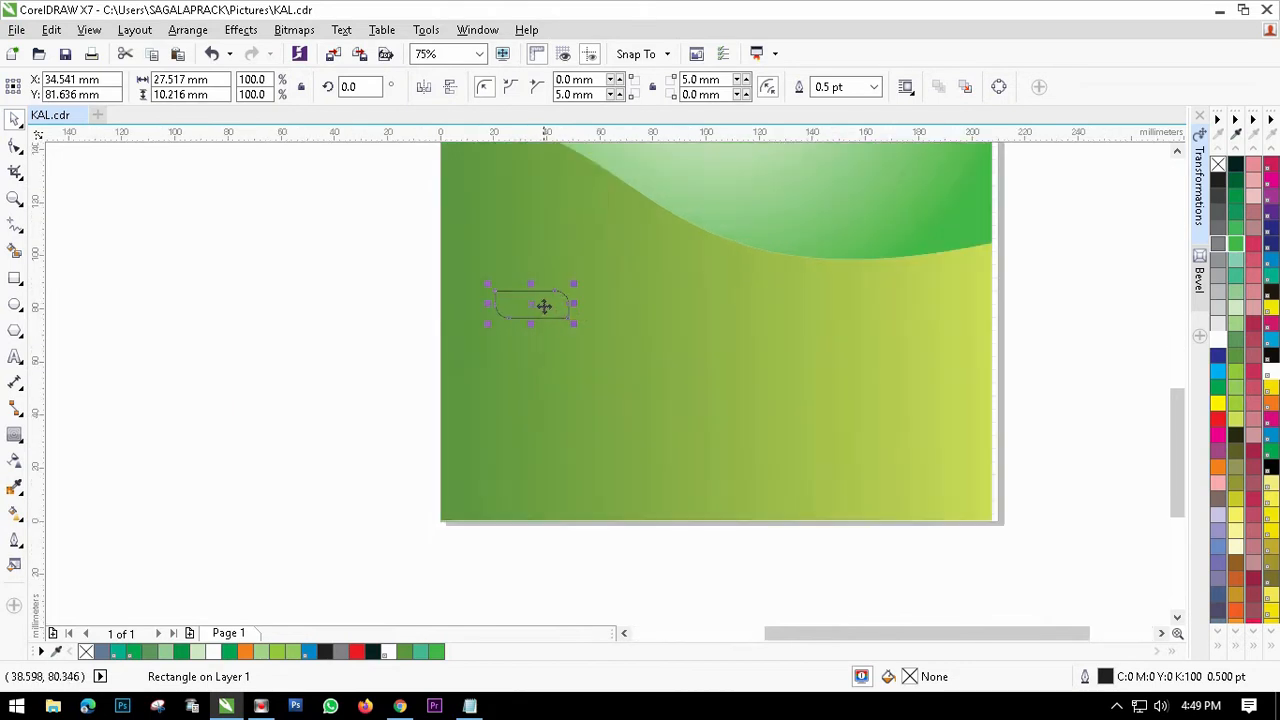
{"action": "scroll", "coordinate": [536, 293], "scroll_direction": "up", "scroll_amount": 1}
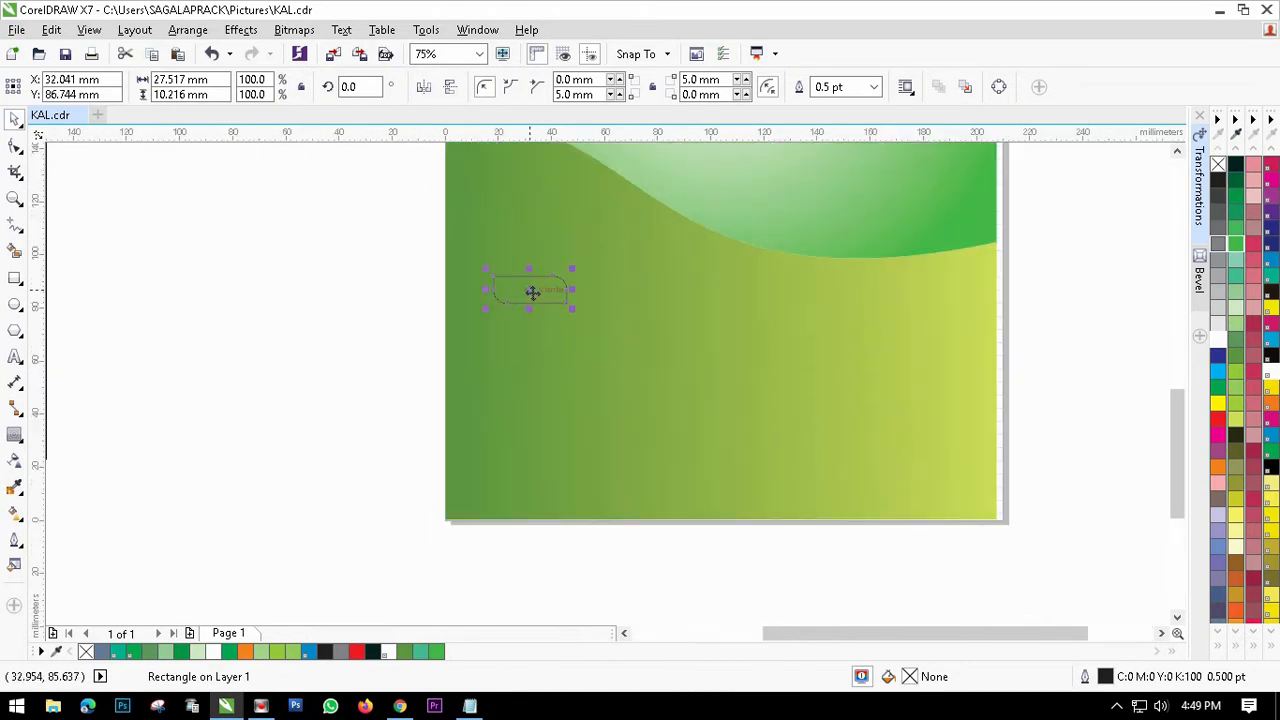
Step: Open the Position transformation for the rounded rectangle and set its relative position to the right-middle anchor, x 27.517 mm and y 0 mm
{"action": "left_click", "coordinate": [190, 30]}
{"action": "mouse_move", "coordinate": [232, 49]}
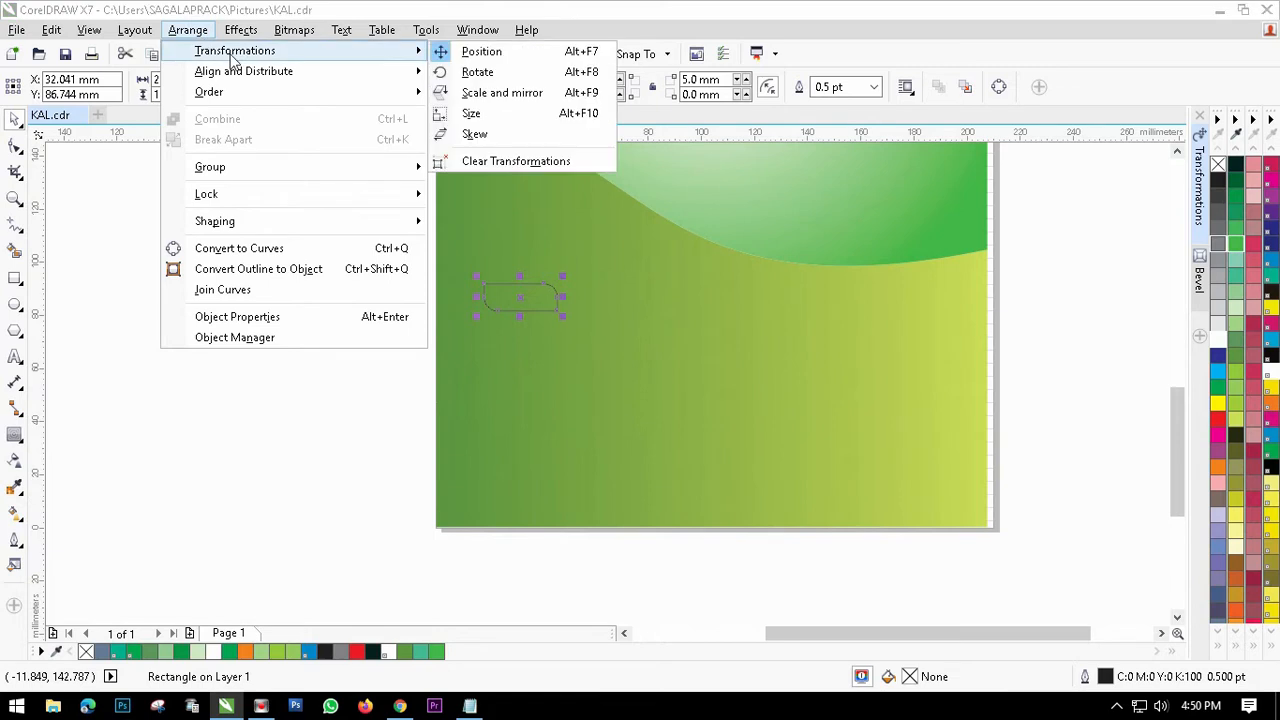
{"action": "left_click", "coordinate": [480, 50]}
{"action": "left_click", "coordinate": [188, 30]}
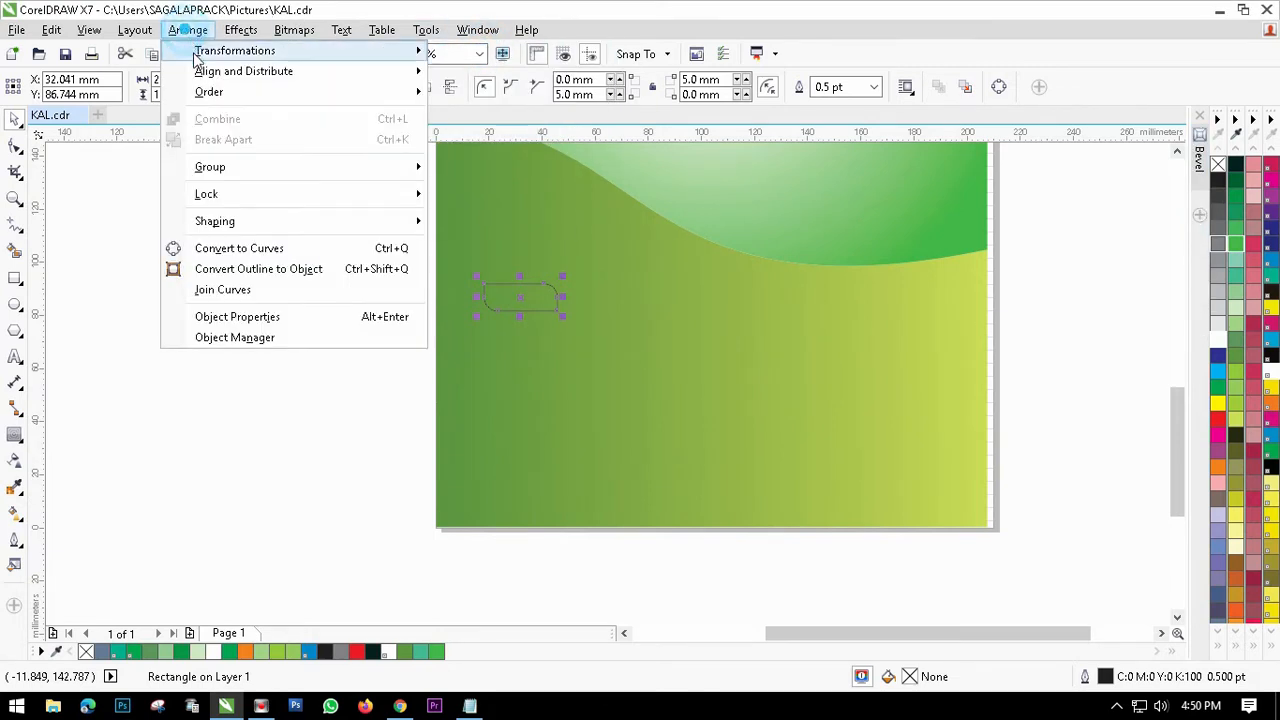
{"action": "mouse_move", "coordinate": [298, 57]}
{"action": "left_click", "coordinate": [475, 51]}
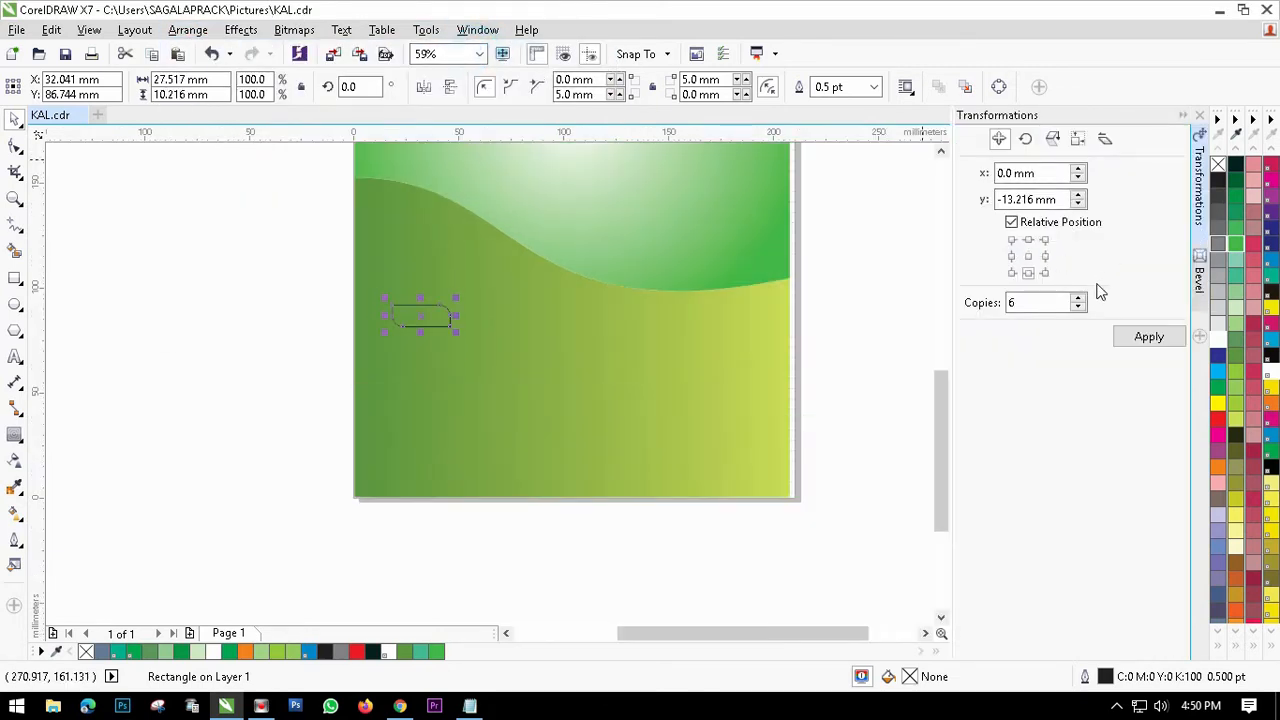
{"action": "left_click", "coordinate": [1045, 257]}
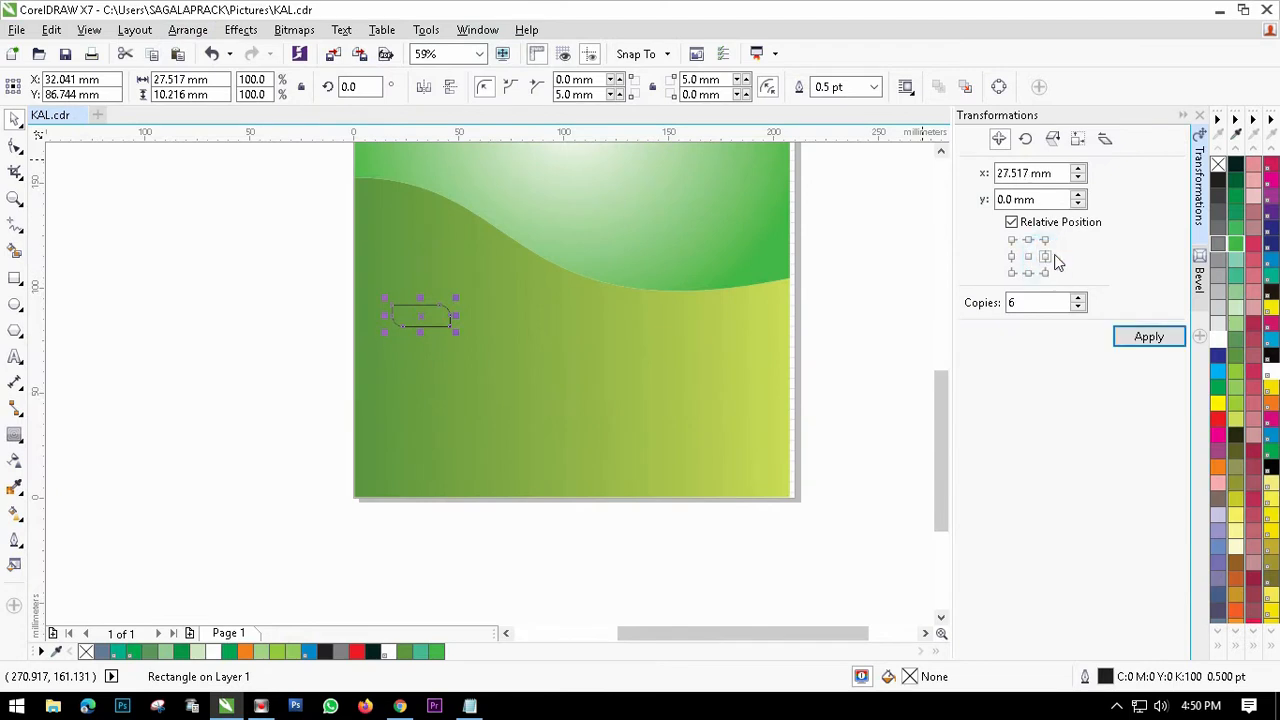
Step: Try a row of six copies of the rounded rectangle with horizontal offsets of 27.517 mm and 28.517 mm
{"action": "left_click", "coordinate": [1145, 335]}
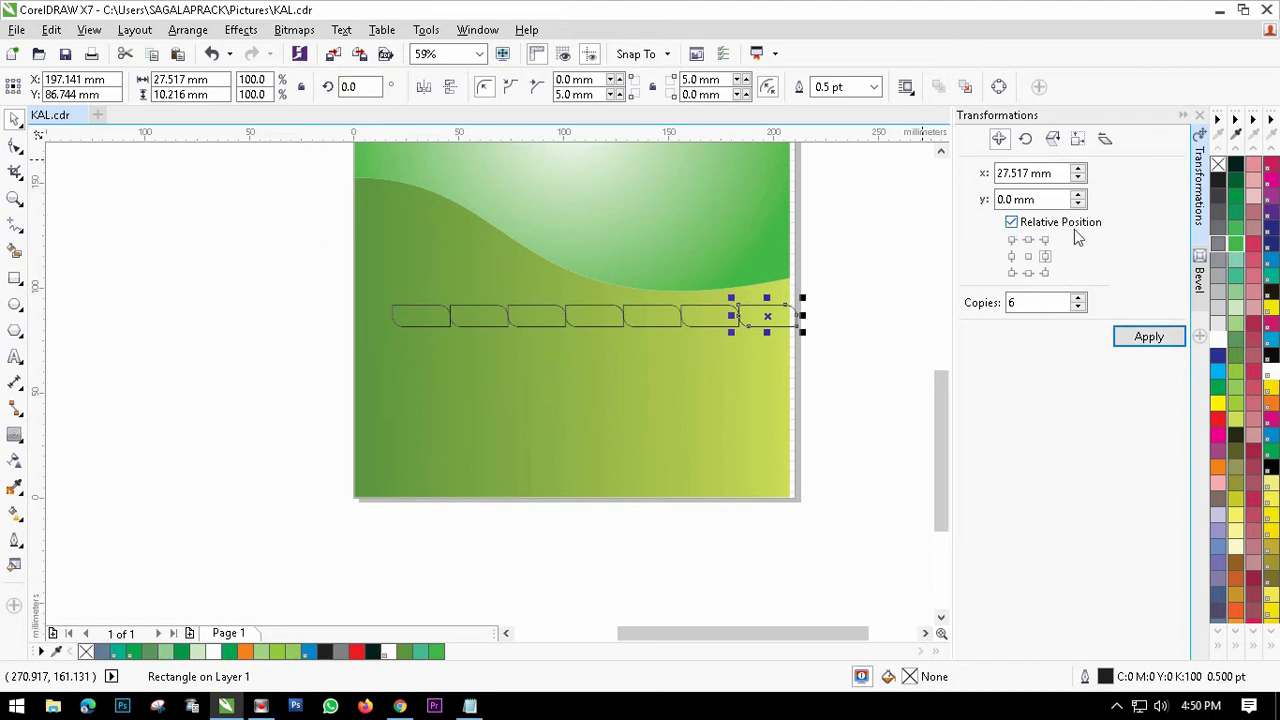
{"action": "key", "text": "ctrl+z"}
{"action": "left_click", "coordinate": [1080, 169]}
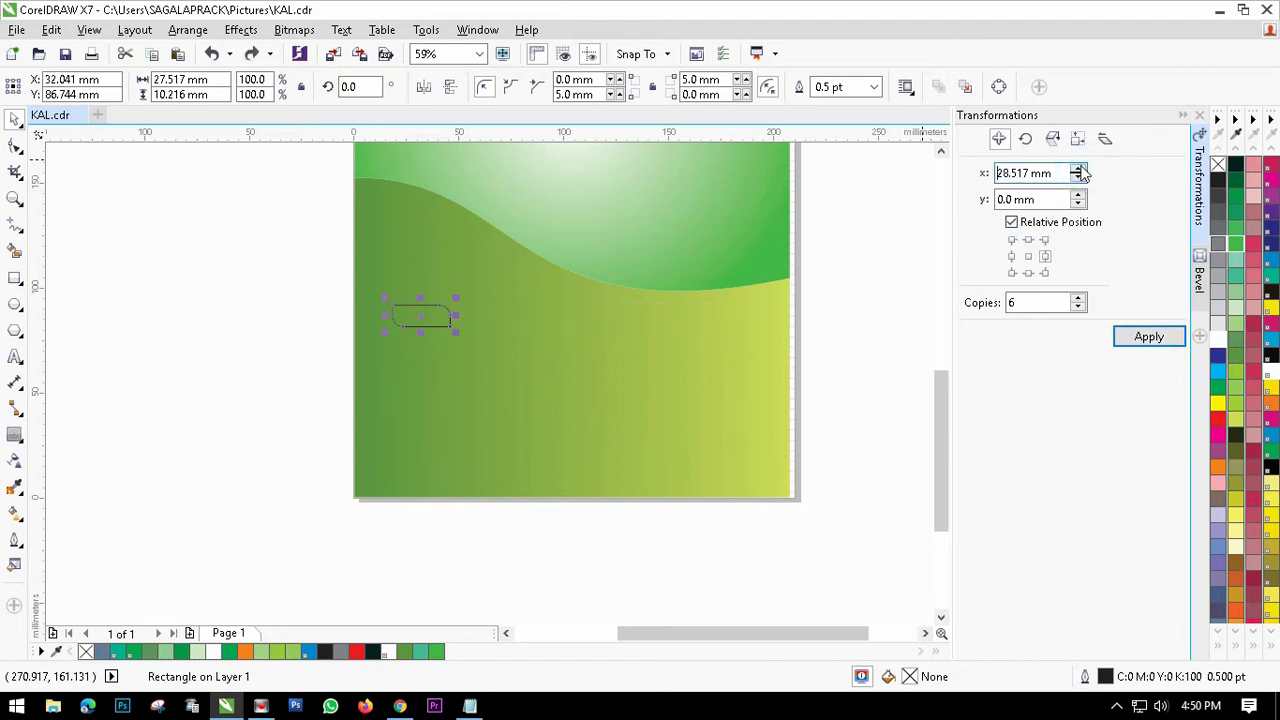
{"action": "left_click", "coordinate": [1145, 336]}
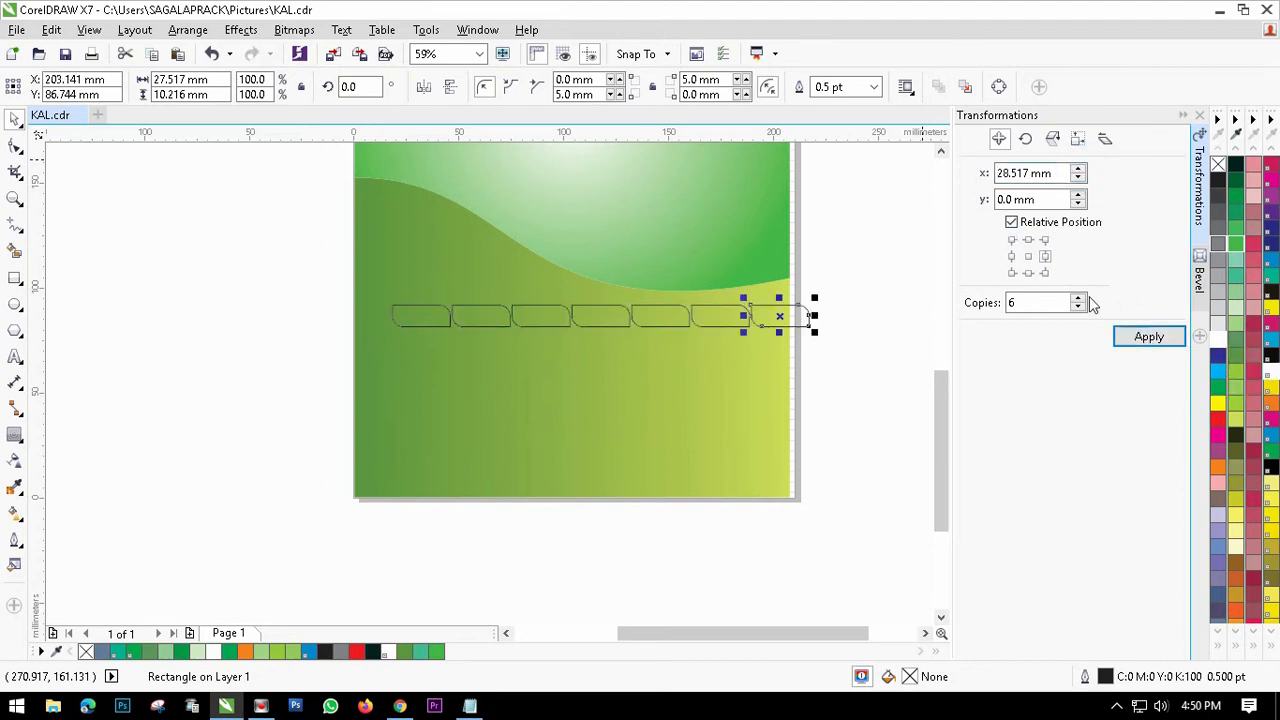
{"action": "key", "text": "ctrl+z"}
Step: Make six copies of the rounded rectangle in a row to the right, with a horizontal offset of 29.517 mm
{"action": "left_click", "coordinate": [1080, 172]}
{"action": "left_click", "coordinate": [1145, 336]}
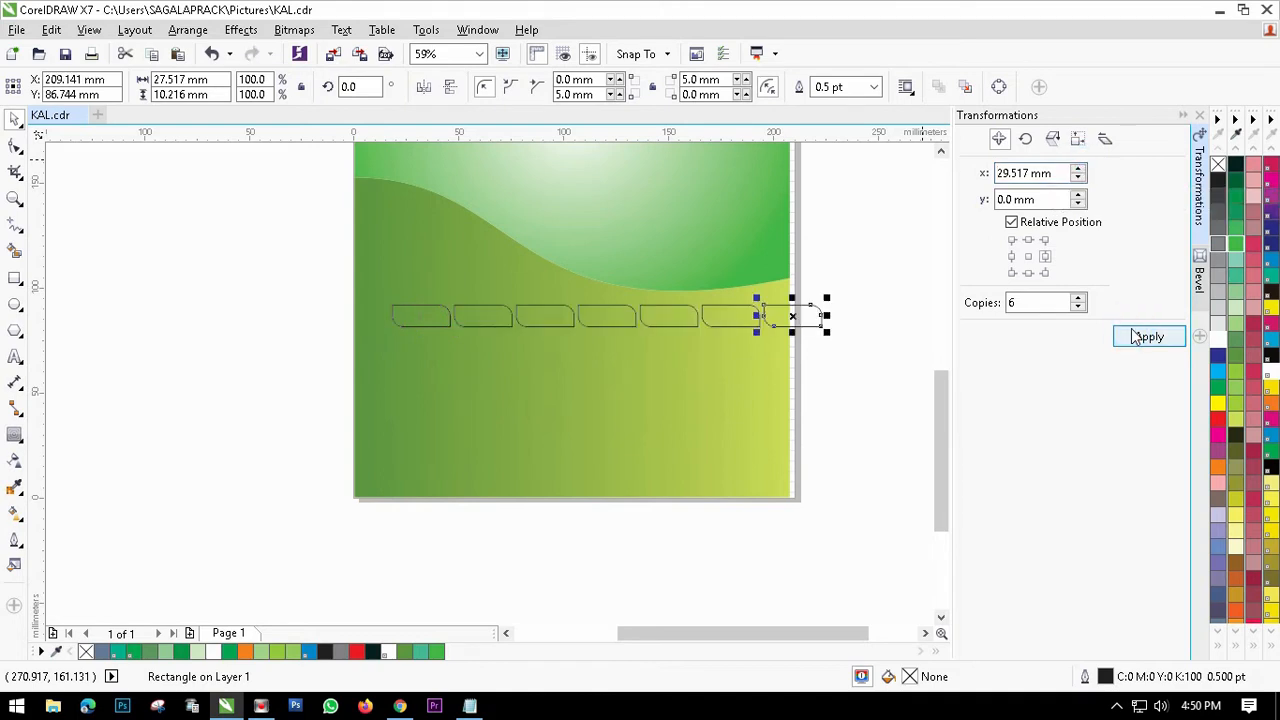
{"action": "left_click", "coordinate": [778, 325]}
Step: Select the seven rounded rectangles, scale the row to about 188.4 × 9.4 mm and centre it horizontally on the green background
{"action": "scroll", "coordinate": [778, 325], "scroll_direction": "up", "scroll_amount": 3}
{"action": "scroll", "coordinate": [777, 323], "scroll_direction": "down", "scroll_amount": 3}
{"action": "left_click_drag", "start_coordinate": [286, 286], "coordinate": [792, 296]}
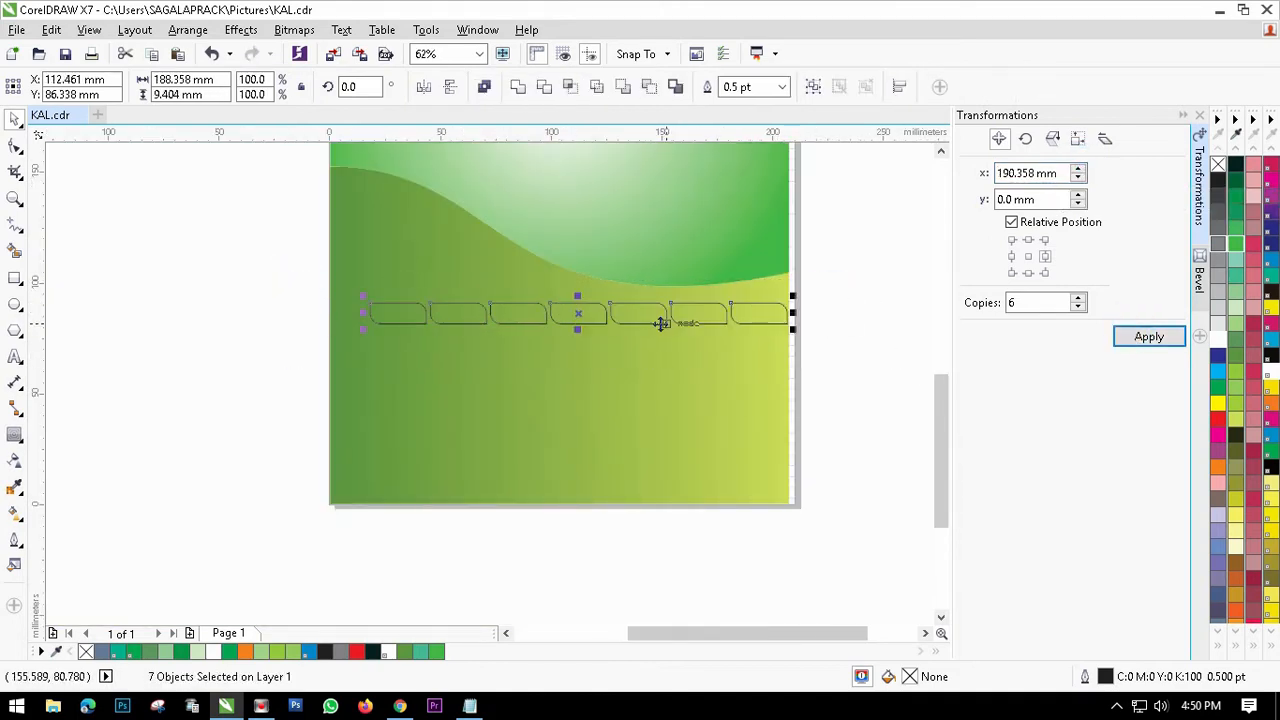
{"action": "left_click_drag", "start_coordinate": [589, 318], "coordinate": [570, 316]}
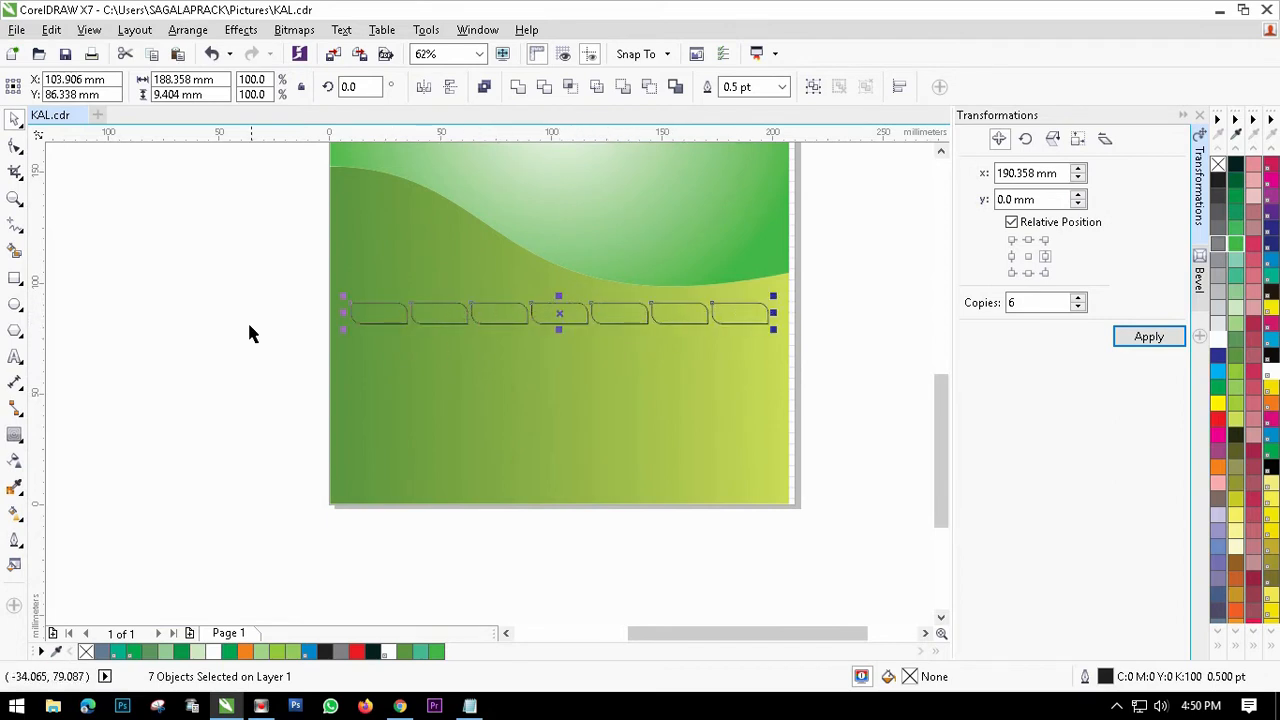
Step: Select the row of seven rectangles and set its relative position to the bottom-centre anchor, with a vertical offset of -9.404 mm
{"action": "left_click_drag", "start_coordinate": [283, 290], "coordinate": [863, 352]}
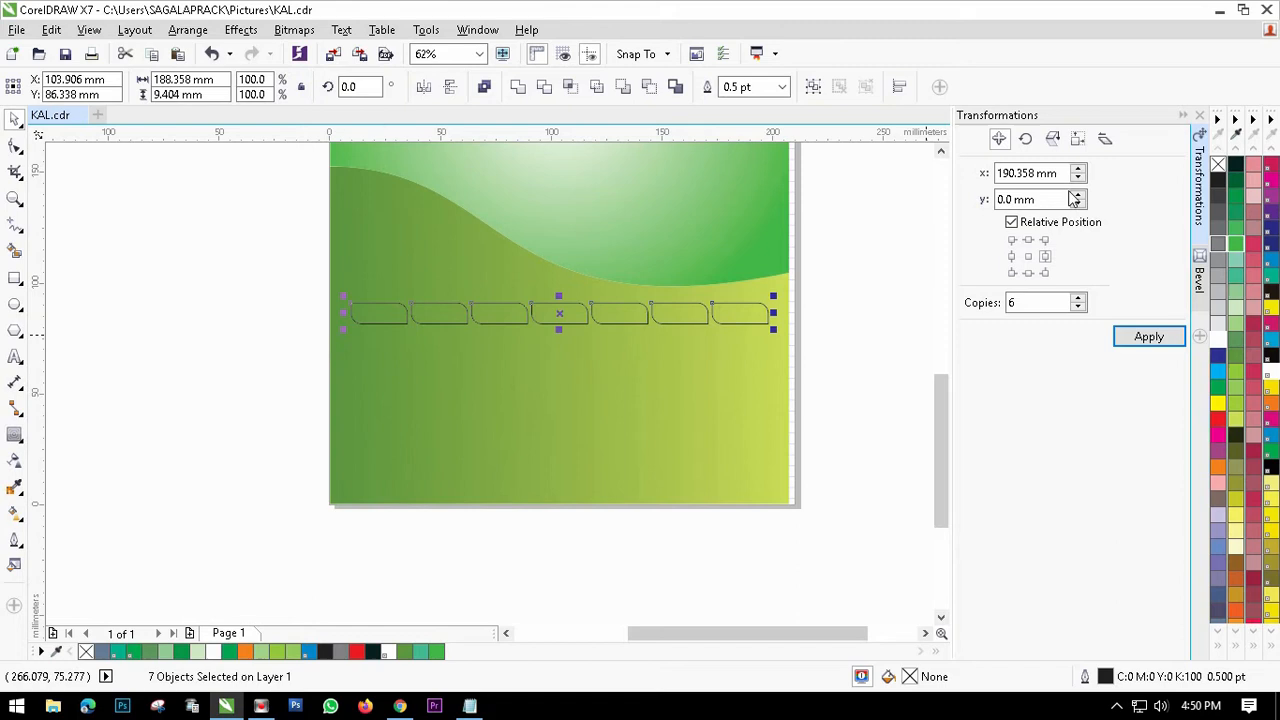
{"action": "left_click", "coordinate": [1028, 272]}
Step: Try six copies of the row downward with vertical offsets of -9.404 mm and -10.404 mm
{"action": "left_click", "coordinate": [1148, 337]}
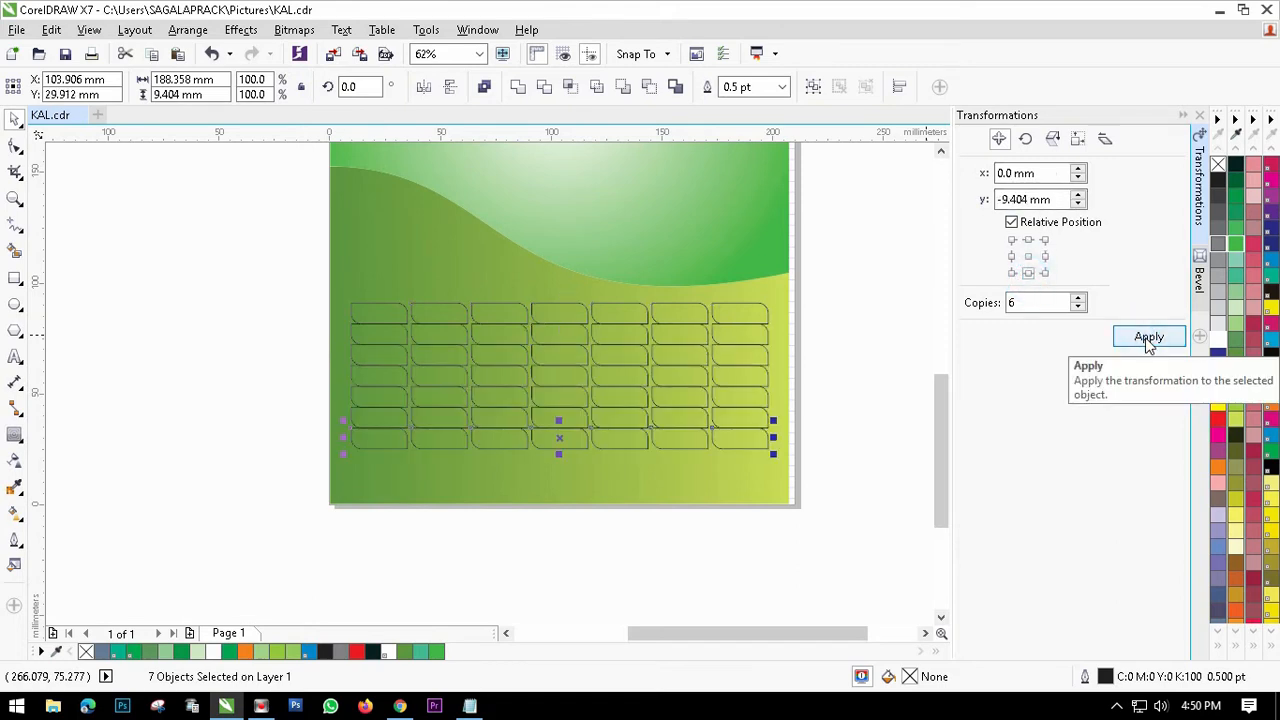
{"action": "key", "text": "ctrl+z"}
{"action": "left_click", "coordinate": [1080, 204]}
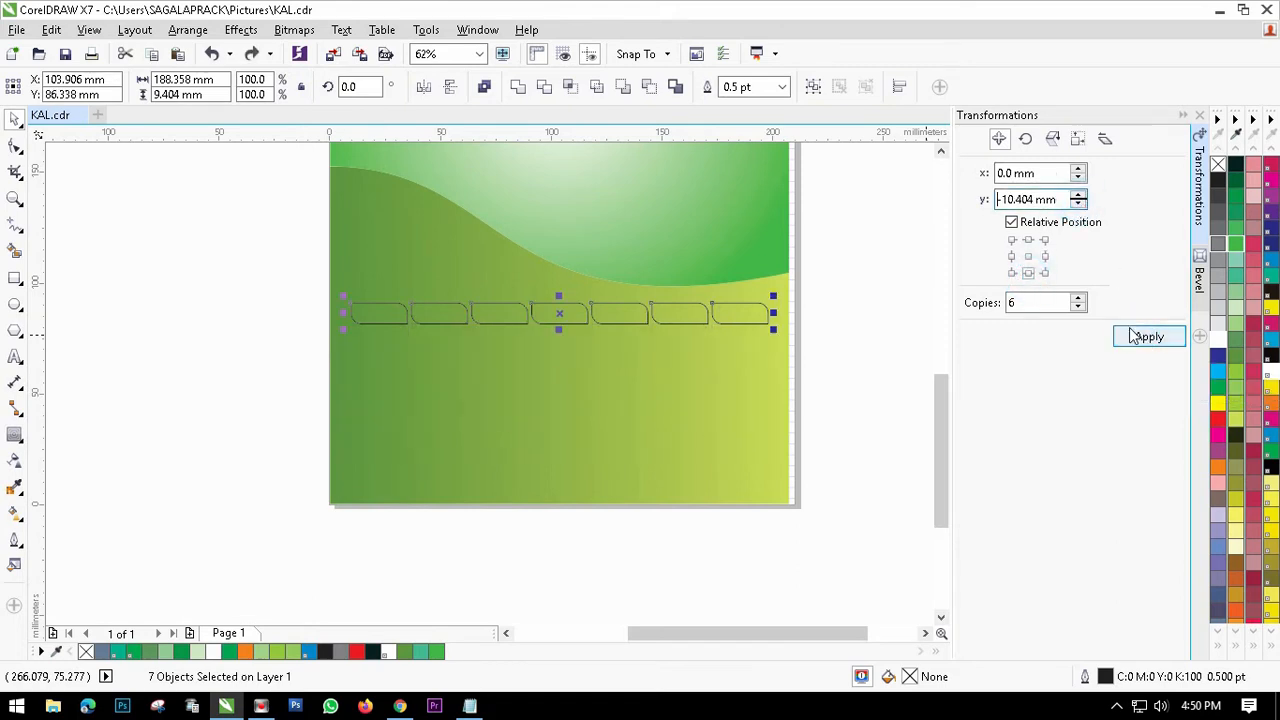
{"action": "left_click", "coordinate": [1145, 337]}
{"action": "key", "text": "ctrl+z"}
Step: Make six copies of the selected row of cells downward with a vertical offset of -11.404 mm
{"action": "left_click", "coordinate": [1078, 204]}
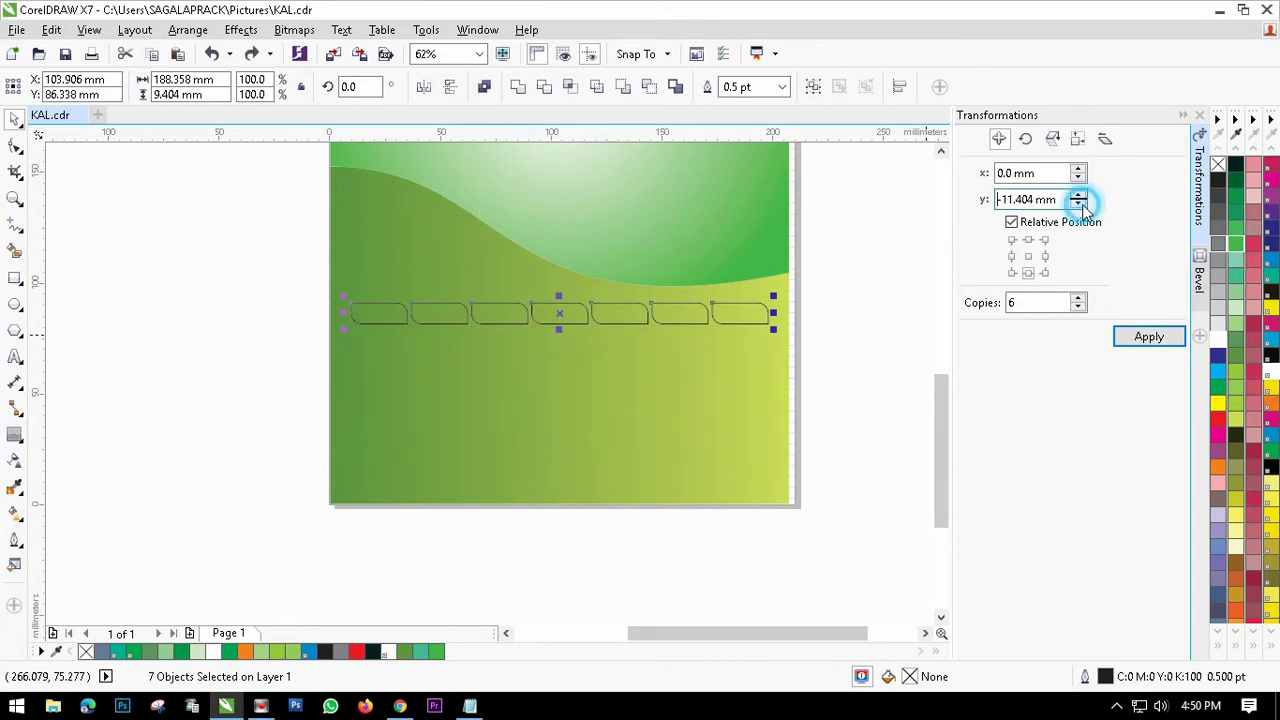
{"action": "left_click", "coordinate": [1148, 337]}
{"action": "scroll", "coordinate": [600, 420], "scroll_direction": "up", "scroll_amount": 2}
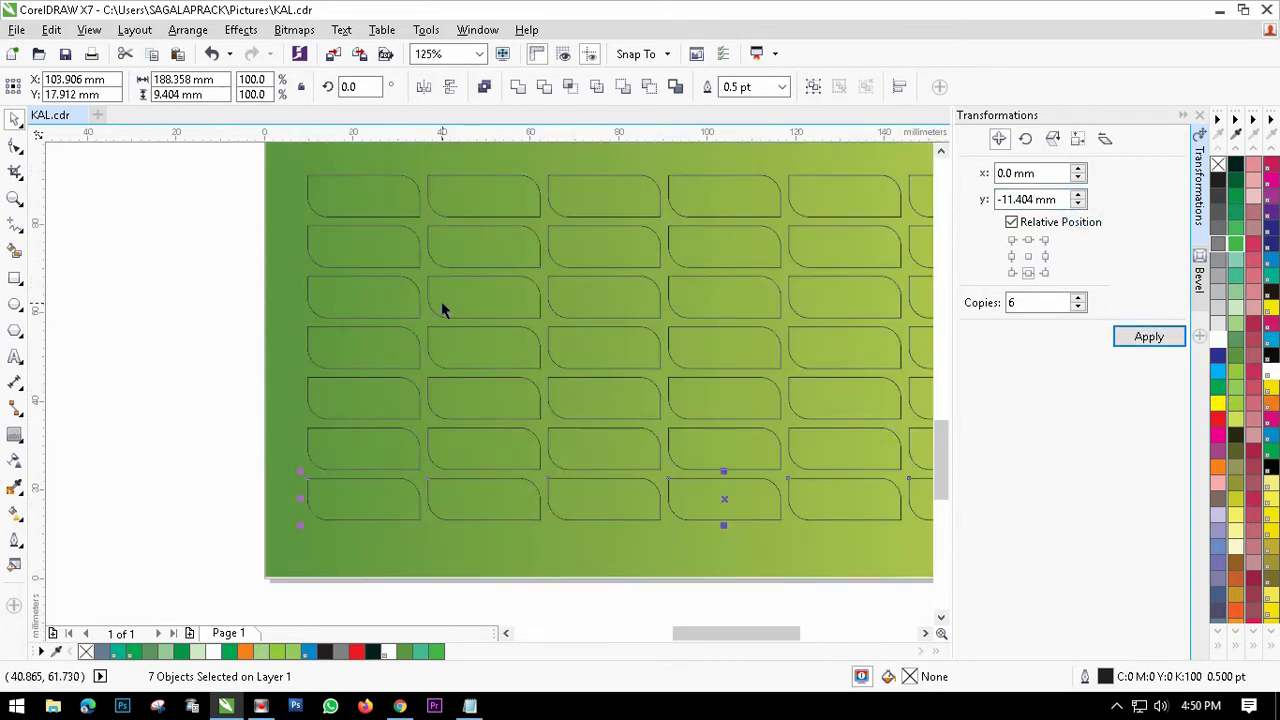
{"action": "scroll", "coordinate": [413, 279], "scroll_direction": "down", "scroll_amount": 1}
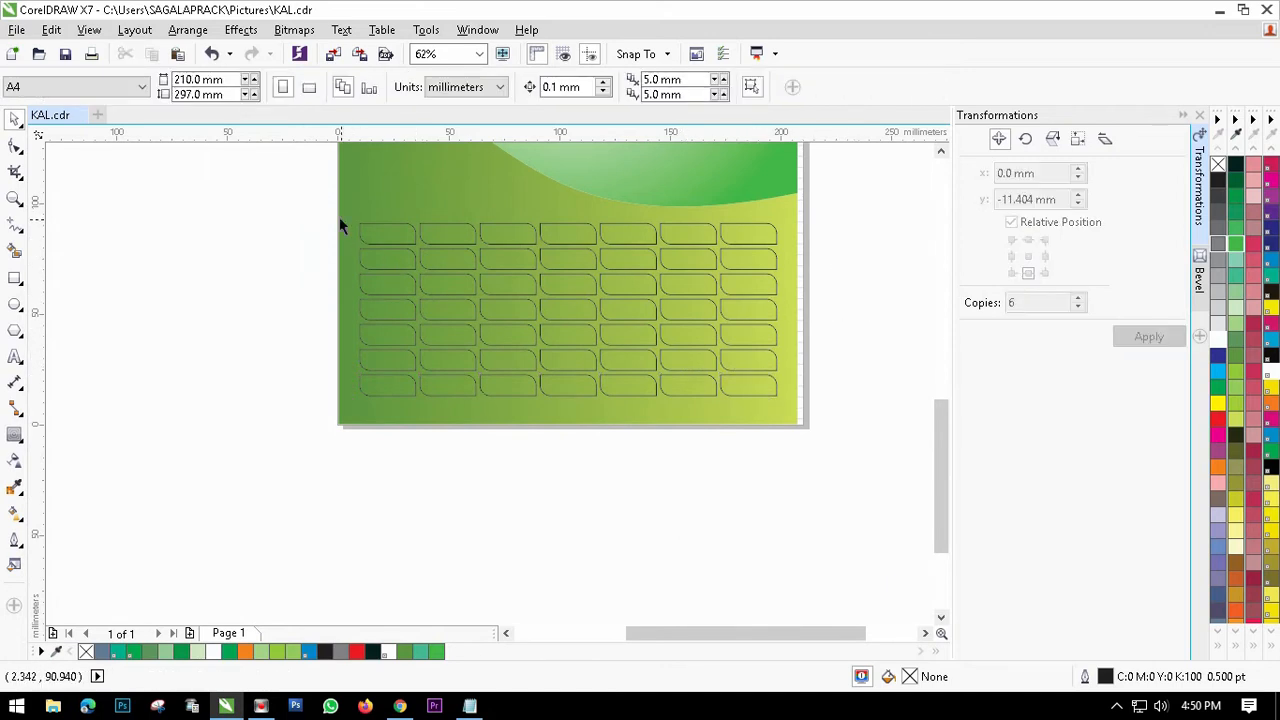
Step: Select all seven rows of rounded cells and group them into one object
{"action": "left_click_drag", "start_coordinate": [309, 194], "coordinate": [802, 425]}
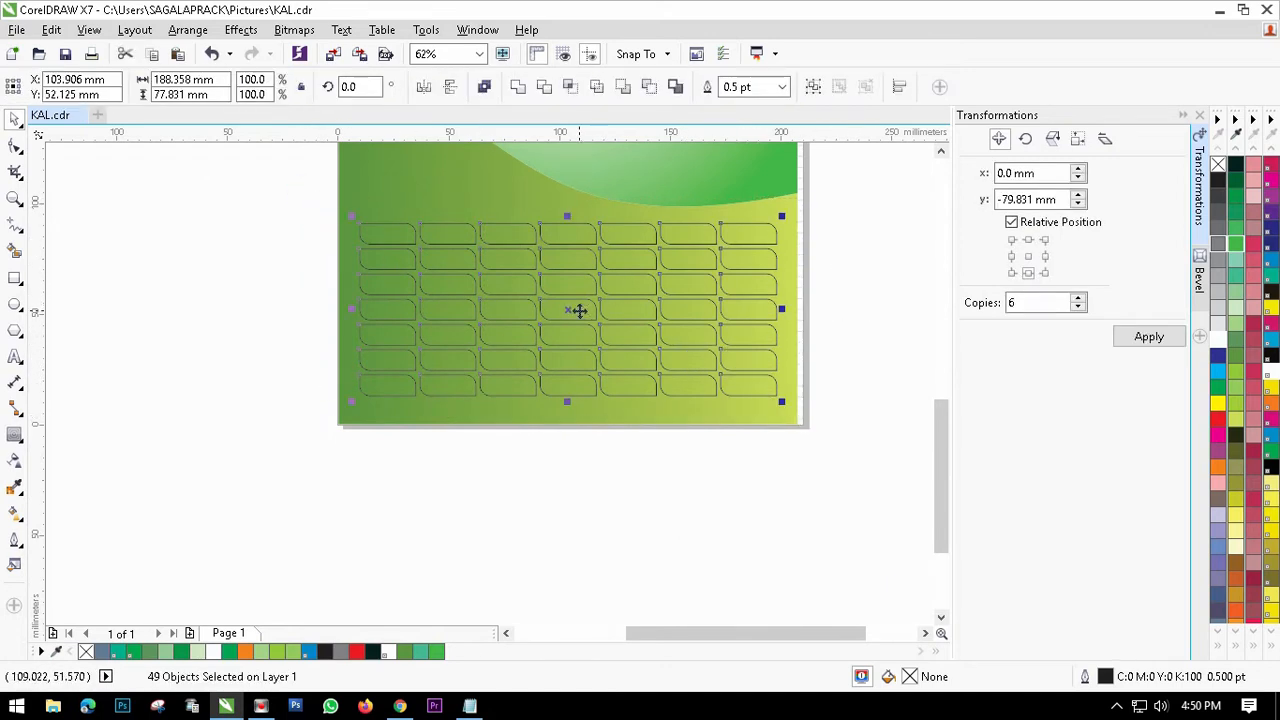
{"action": "left_click", "coordinate": [188, 31]}
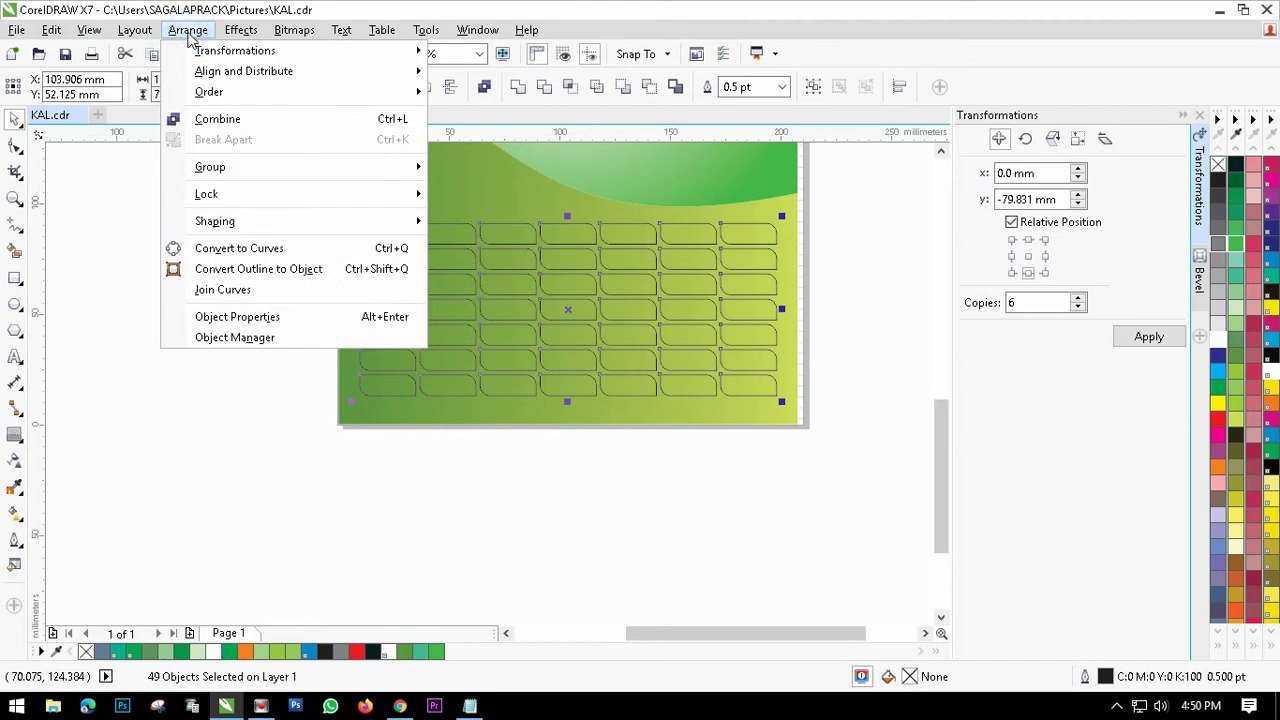
{"action": "mouse_move", "coordinate": [234, 172]}
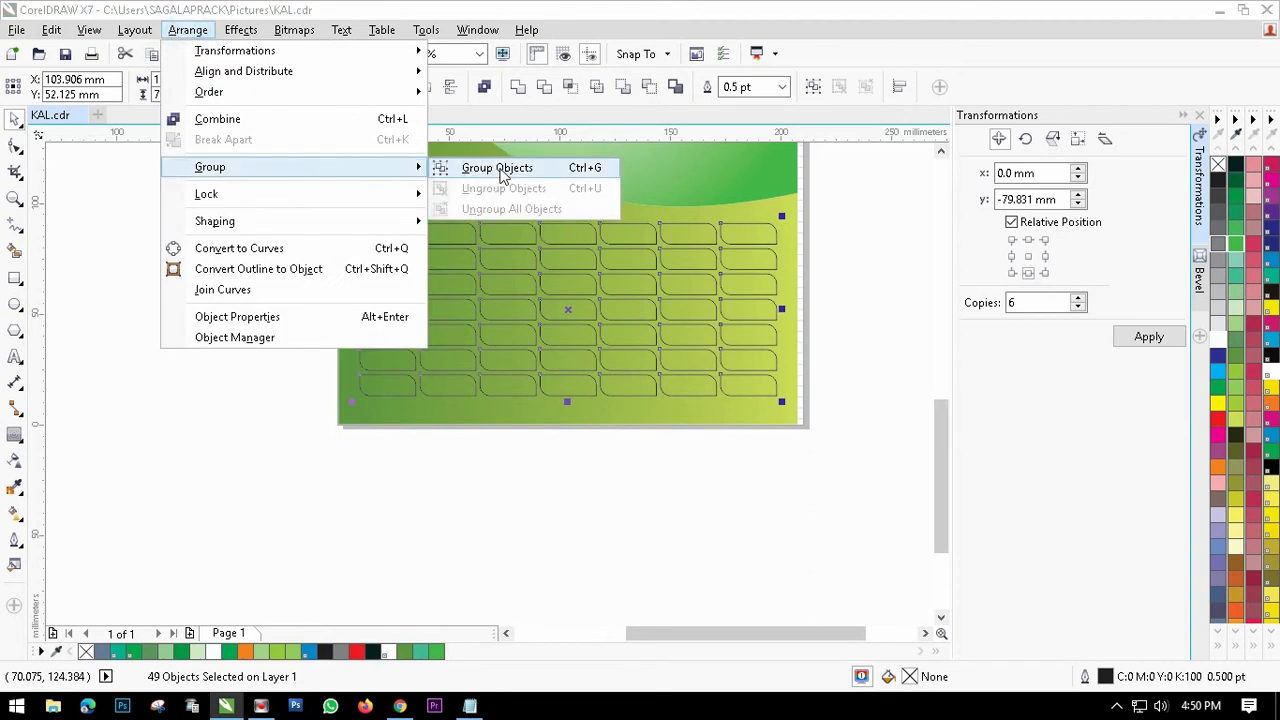
{"action": "left_click", "coordinate": [494, 170]}
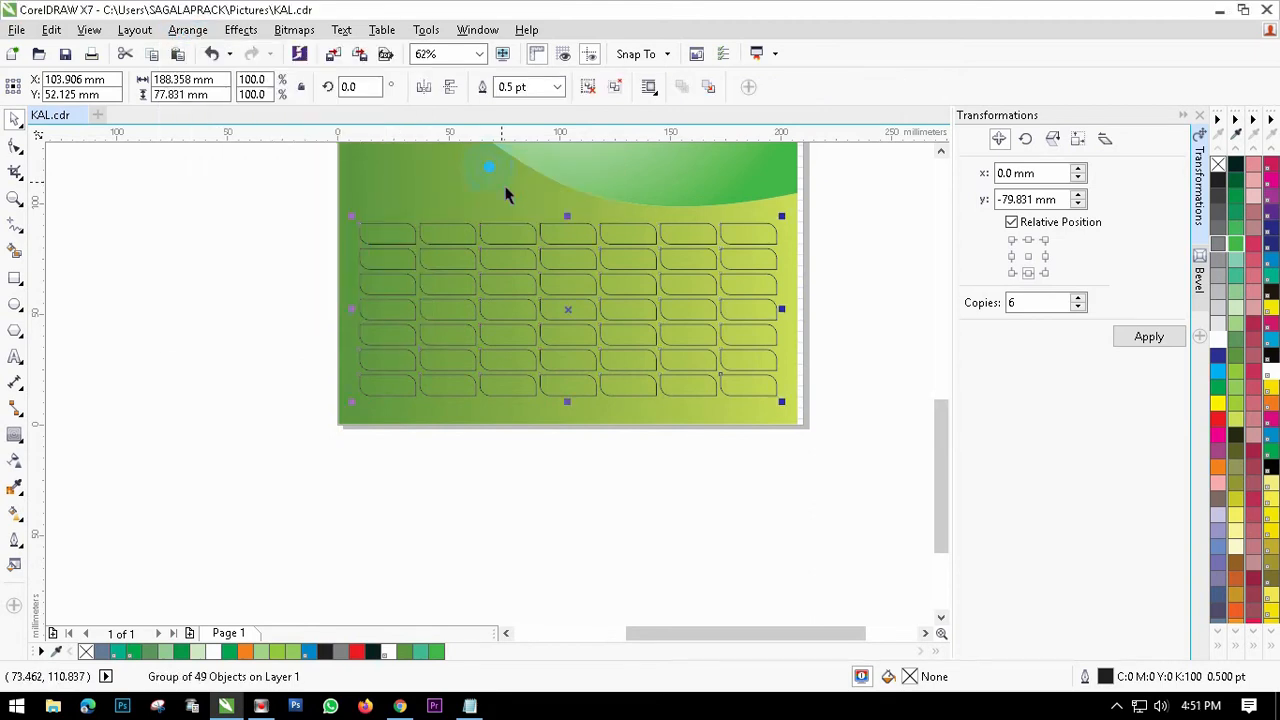
{"action": "left_click", "coordinate": [265, 297]}
Step: Try the Smart Fill tool on the first cell of the grid's top row, and undo the fill
{"action": "left_click", "coordinate": [15, 250]}
{"action": "left_click", "coordinate": [381, 237]}
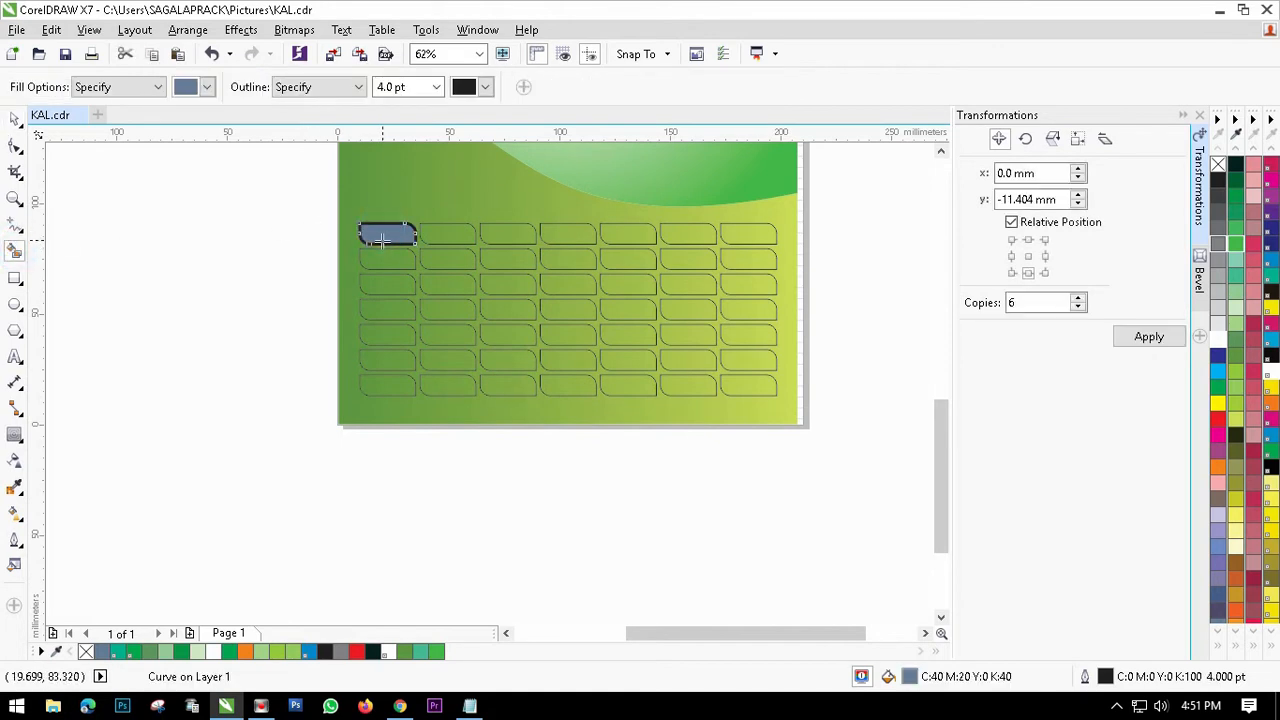
{"action": "key", "text": "ctrl+z"}
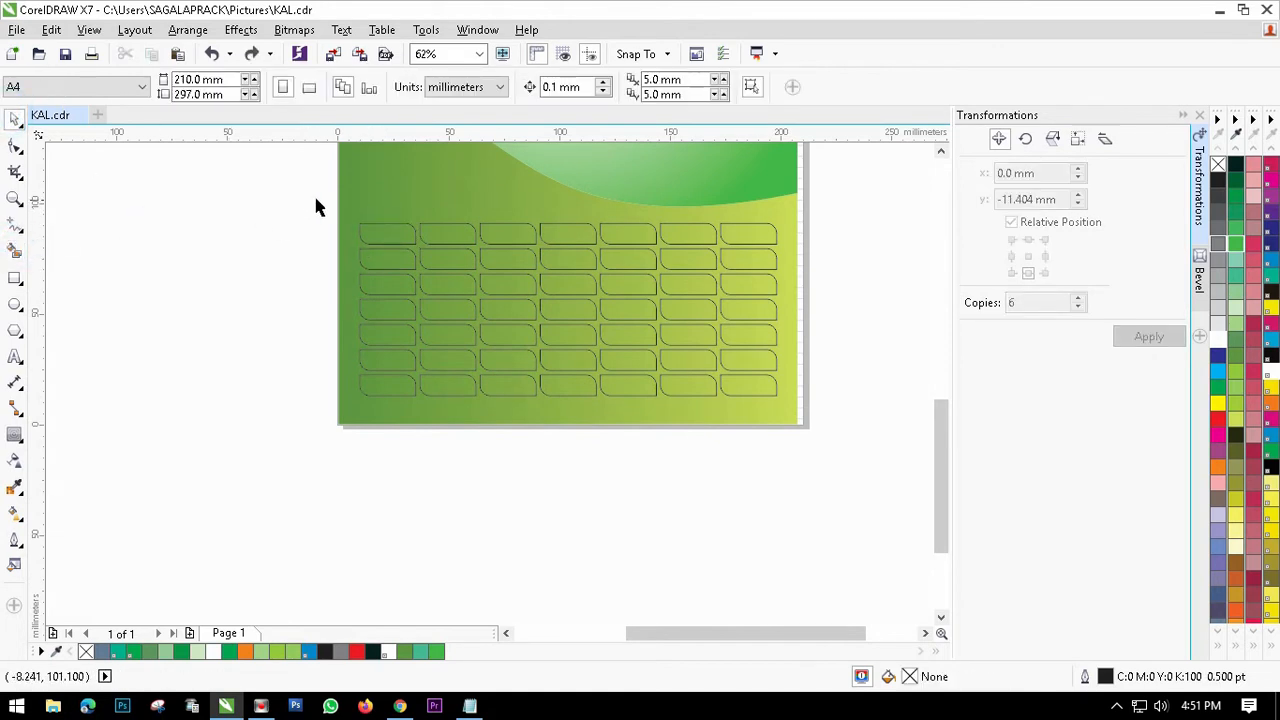
Step: Fill the grouped cells with green #99CC33 and set their outline to None
{"action": "left_click_drag", "start_coordinate": [308, 192], "coordinate": [806, 434]}
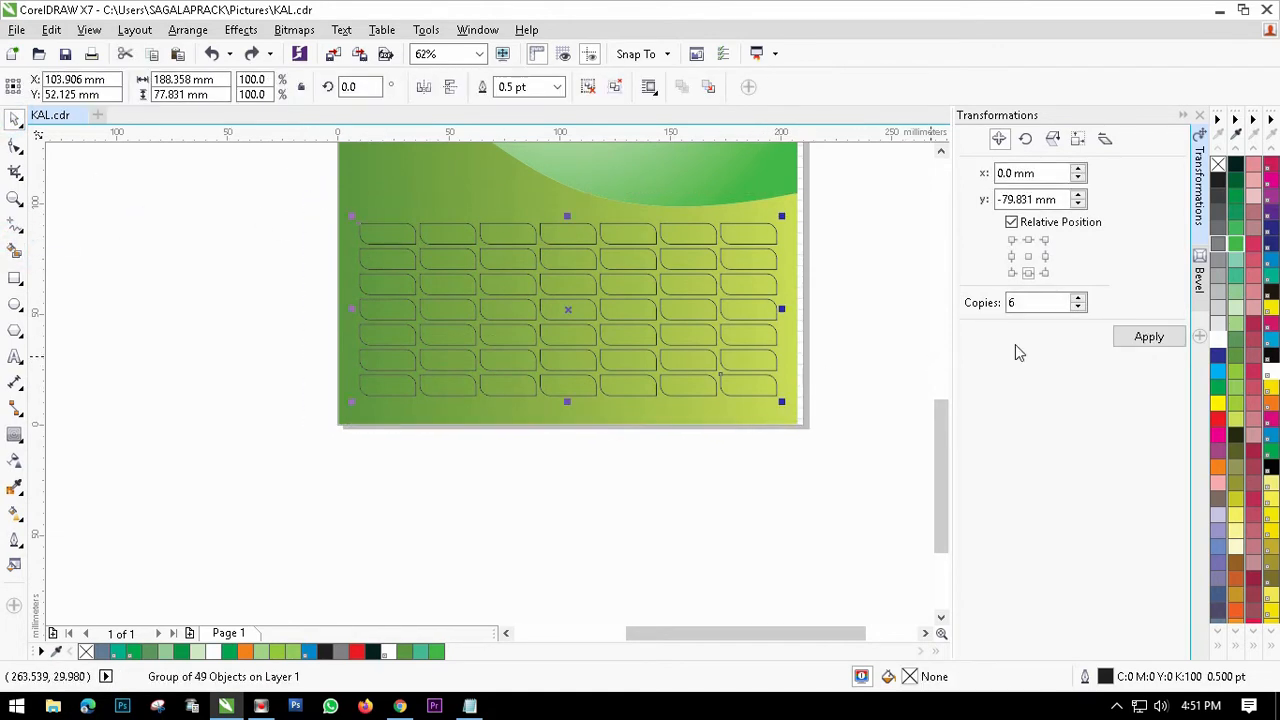
{"action": "left_click", "coordinate": [1236, 386]}
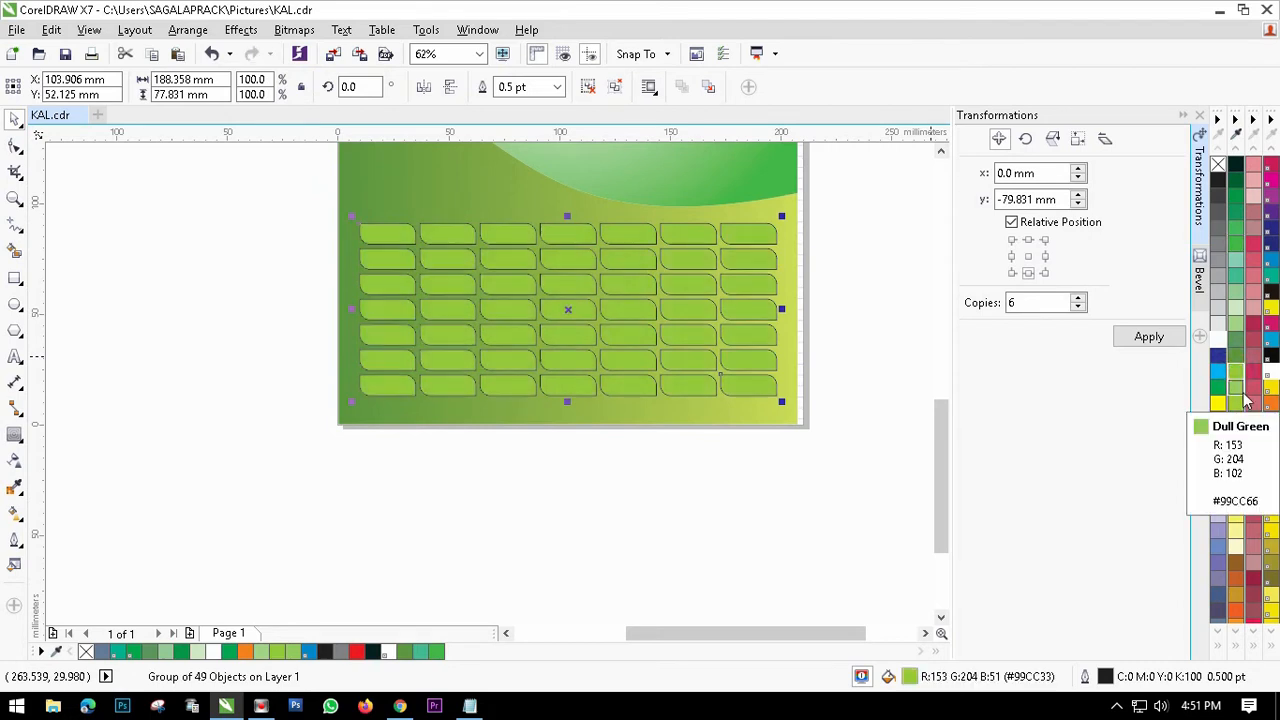
{"action": "left_click", "coordinate": [557, 86]}
{"action": "left_click", "coordinate": [512, 106]}
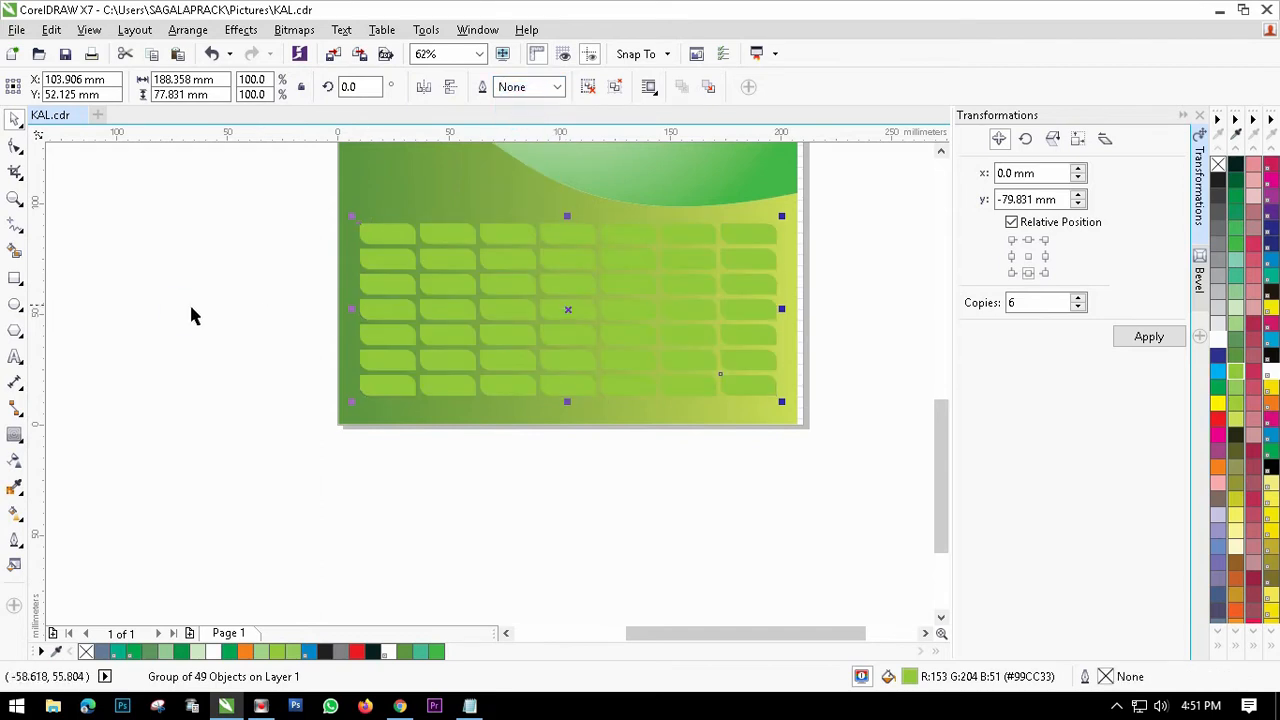
{"action": "left_click", "coordinate": [191, 314]}
Step: Select the grouped cells and change their fill to 20% black grey
{"action": "scroll", "coordinate": [646, 283], "scroll_direction": "down", "scroll_amount": 2}
{"action": "left_click_drag", "start_coordinate": [472, 237], "coordinate": [752, 337]}
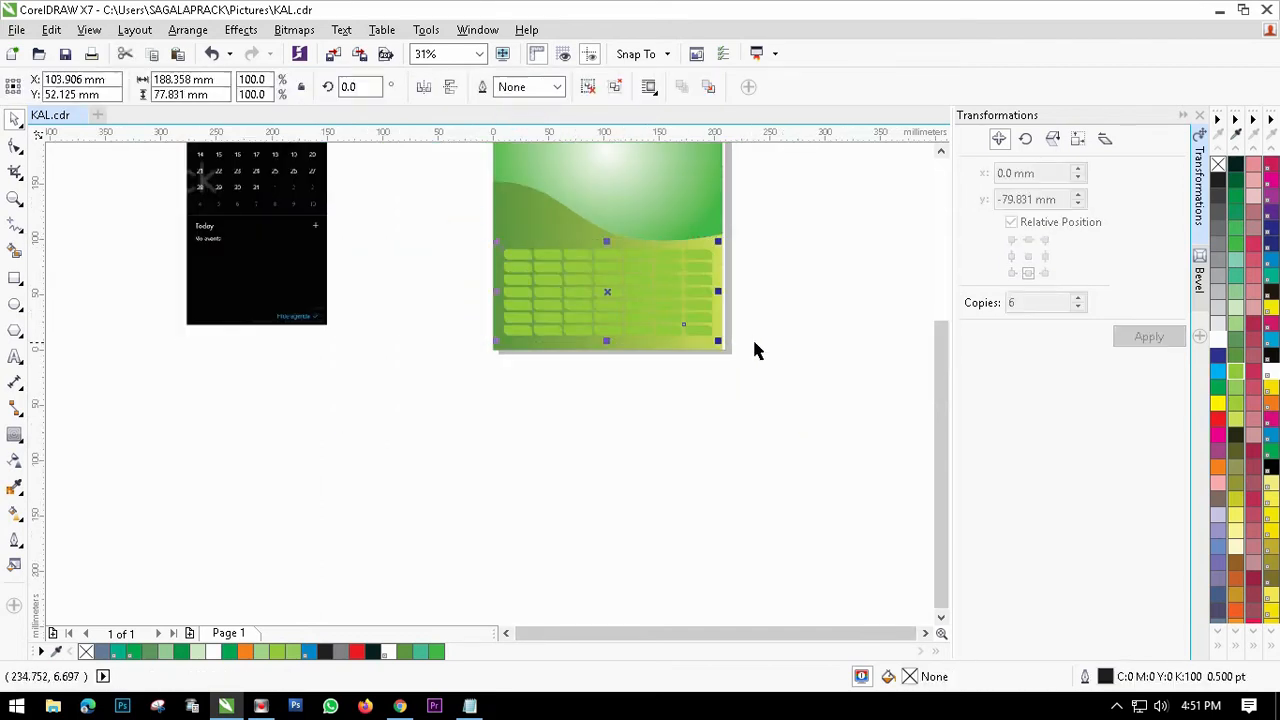
{"action": "left_click", "coordinate": [1218, 312]}
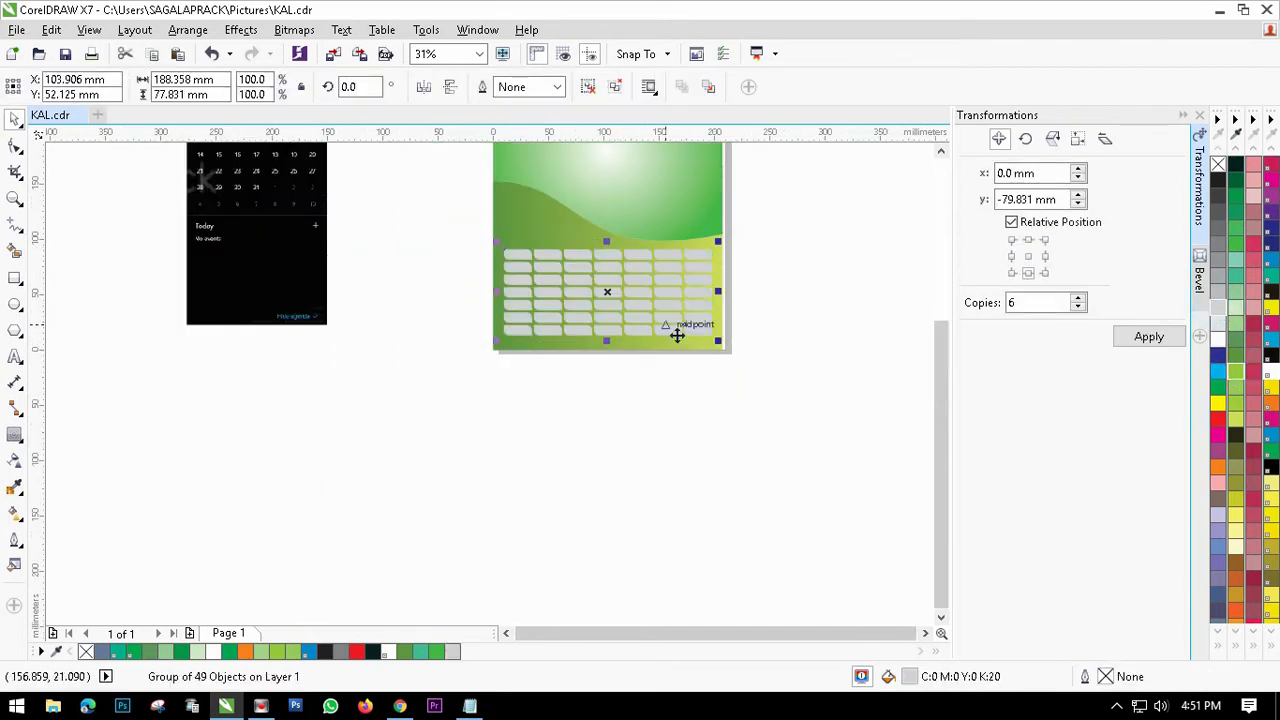
{"action": "scroll", "coordinate": [642, 289], "scroll_direction": "up", "scroll_amount": 2}
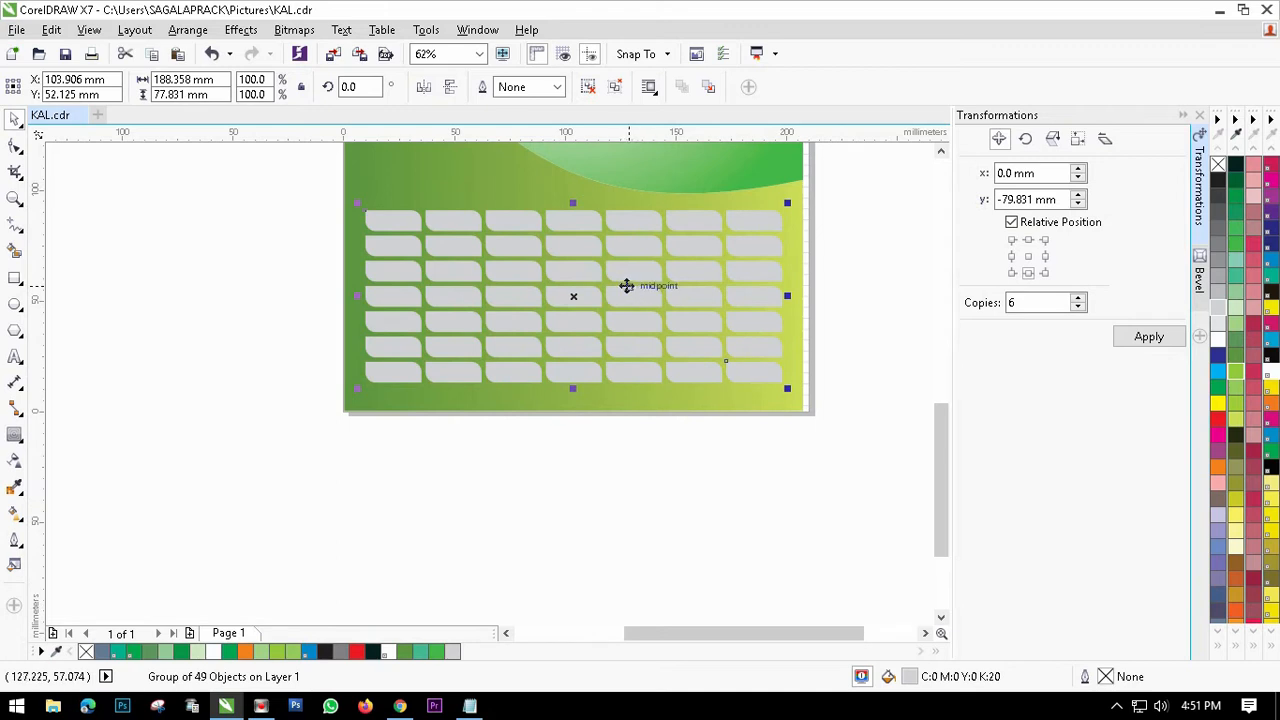
Step: Select the grid of grey cells and ungroup it into individual cells
{"action": "left_click", "coordinate": [234, 234]}
{"action": "left_click_drag", "start_coordinate": [302, 181], "coordinate": [828, 237]}
{"action": "left_click", "coordinate": [561, 258]}
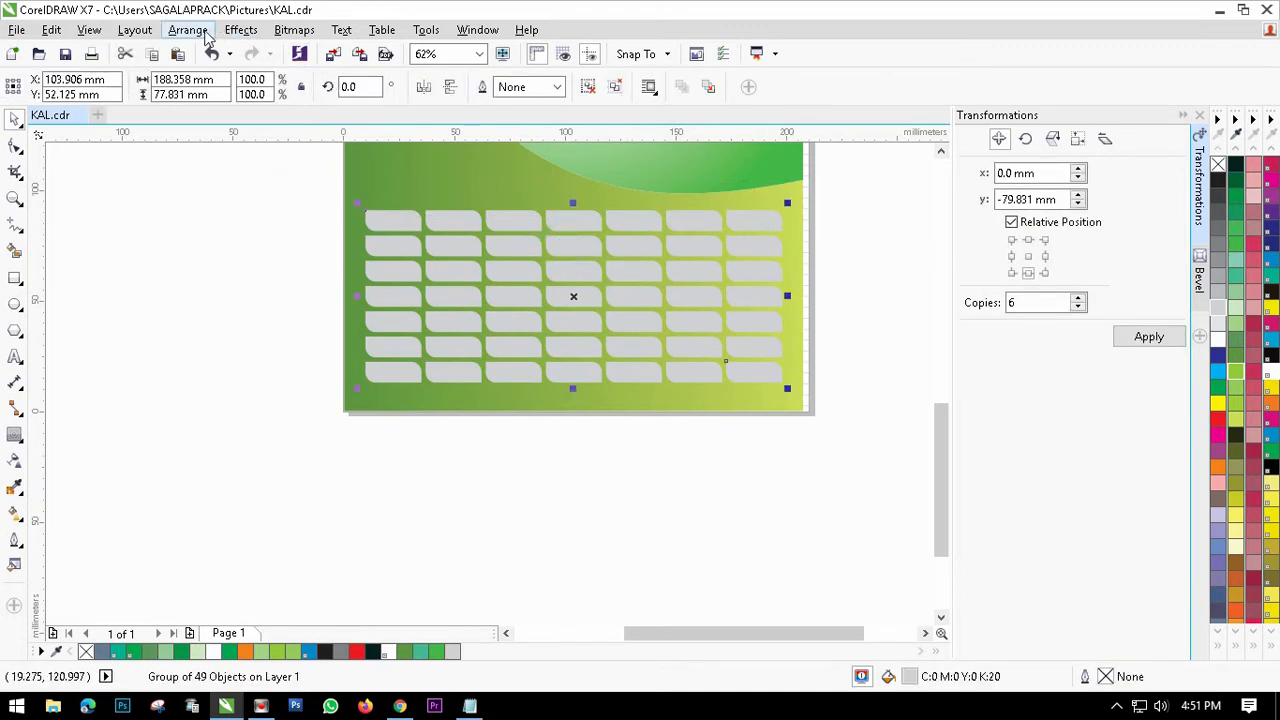
{"action": "left_click", "coordinate": [205, 35]}
{"action": "mouse_move", "coordinate": [234, 166]}
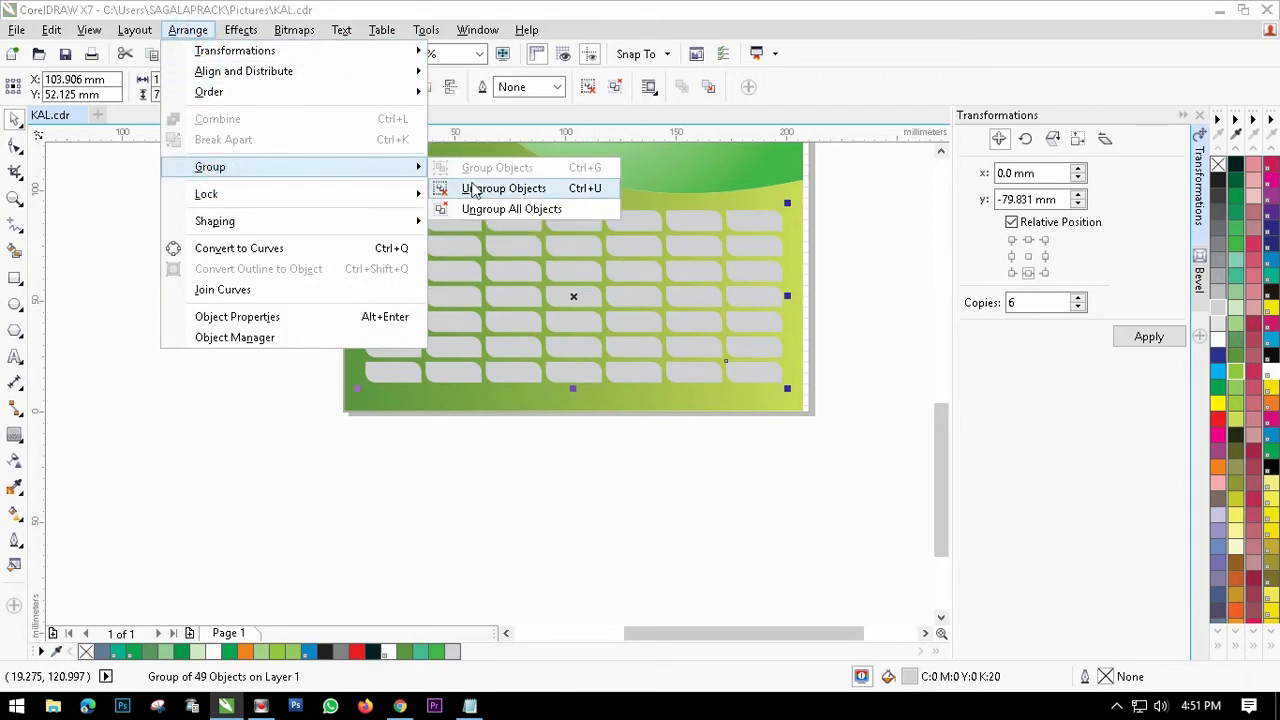
{"action": "left_click", "coordinate": [484, 196]}
Step: Select the seven cells of the grid's top row and fill them with cyan (C:100)
{"action": "left_click_drag", "start_coordinate": [257, 171], "coordinate": [868, 258]}
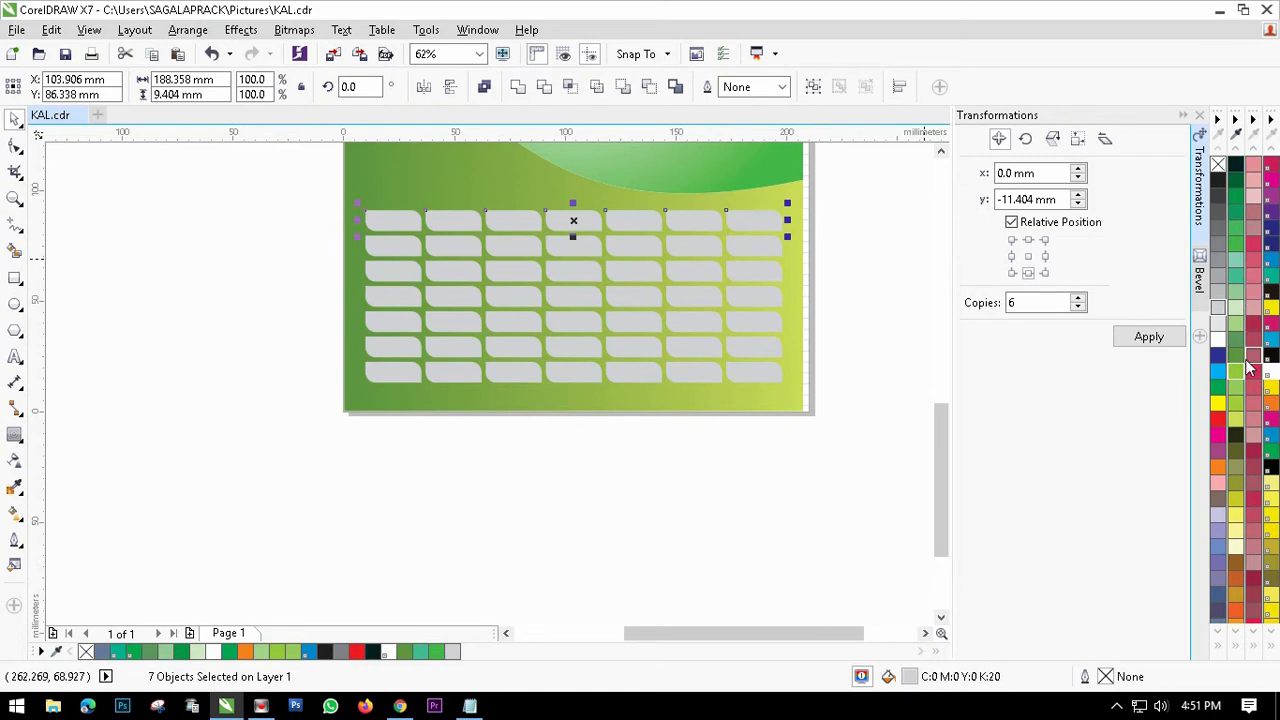
{"action": "left_click", "coordinate": [1236, 232]}
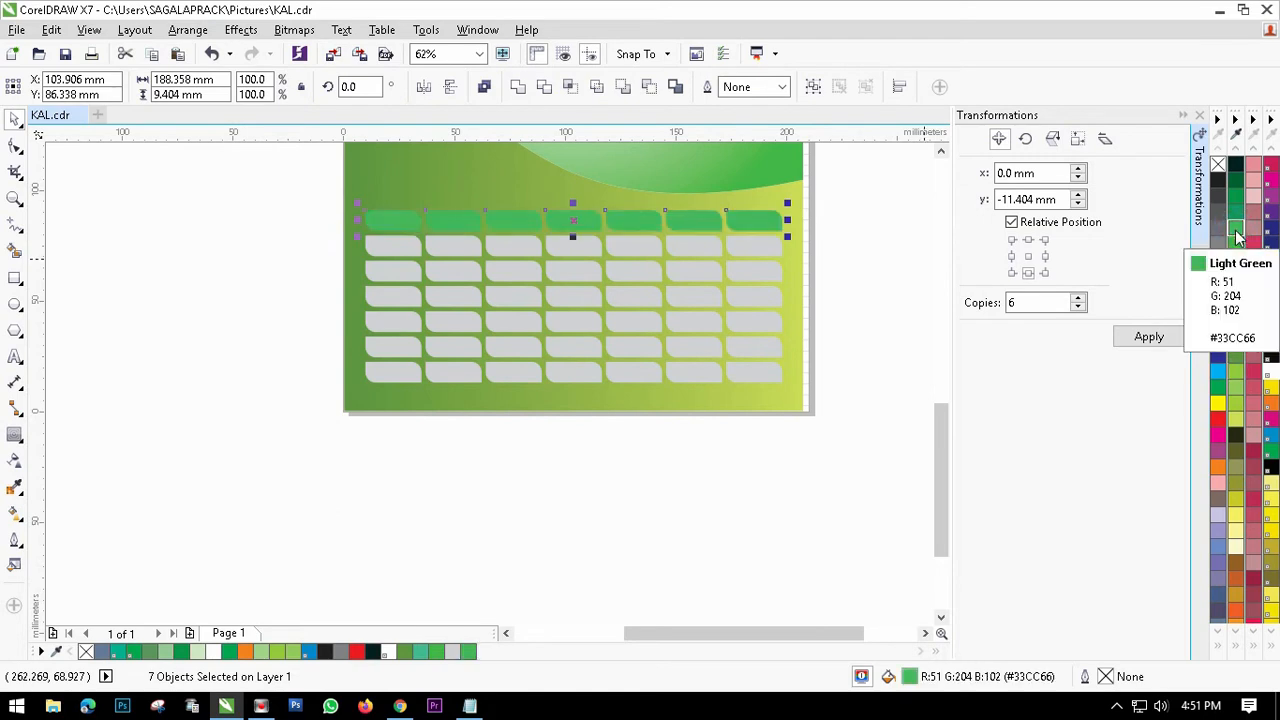
{"action": "left_click", "coordinate": [1217, 372]}
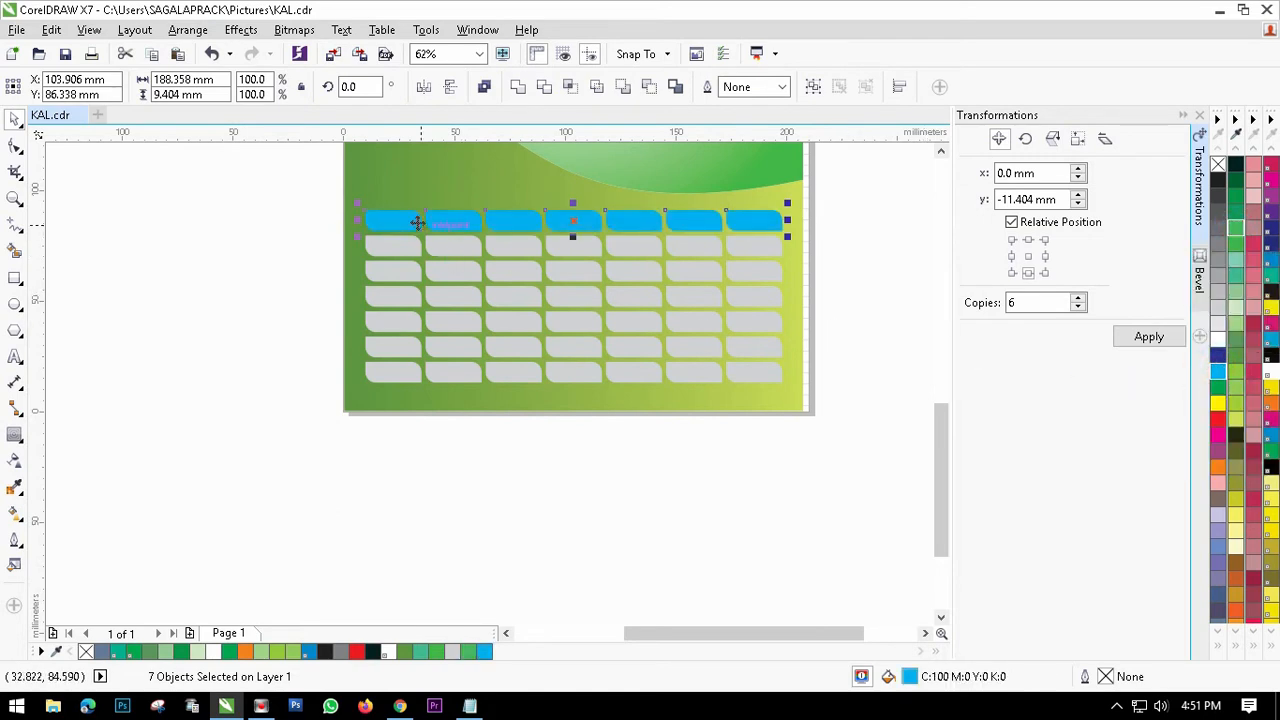
{"action": "scroll", "coordinate": [418, 222], "scroll_direction": "up", "scroll_amount": 2}
{"action": "scroll", "coordinate": [457, 266], "scroll_direction": "down", "scroll_amount": 4}
{"action": "left_click", "coordinate": [340, 254]}
{"action": "scroll", "coordinate": [505, 272], "scroll_direction": "up", "scroll_amount": 2}
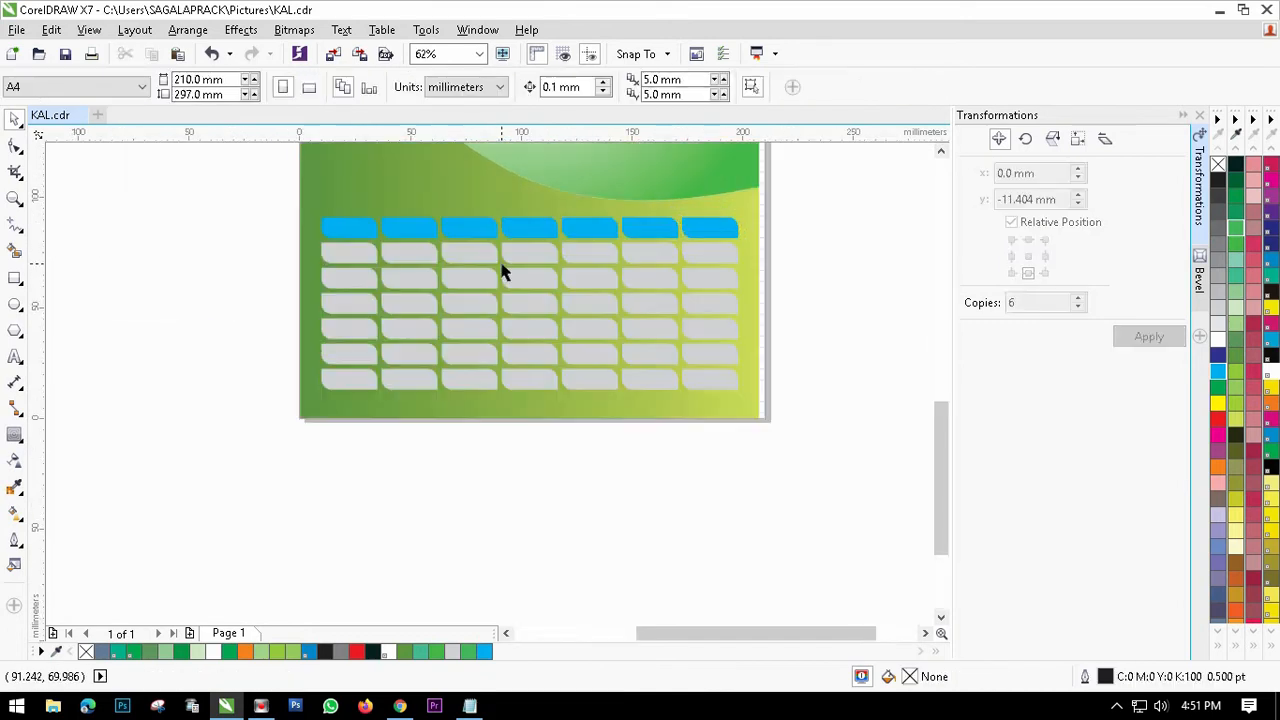
Step: Select the 42 grey cells below the cyan row and apply a uniform transparency of 50
{"action": "left_click_drag", "start_coordinate": [484, 358], "coordinate": [808, 430]}
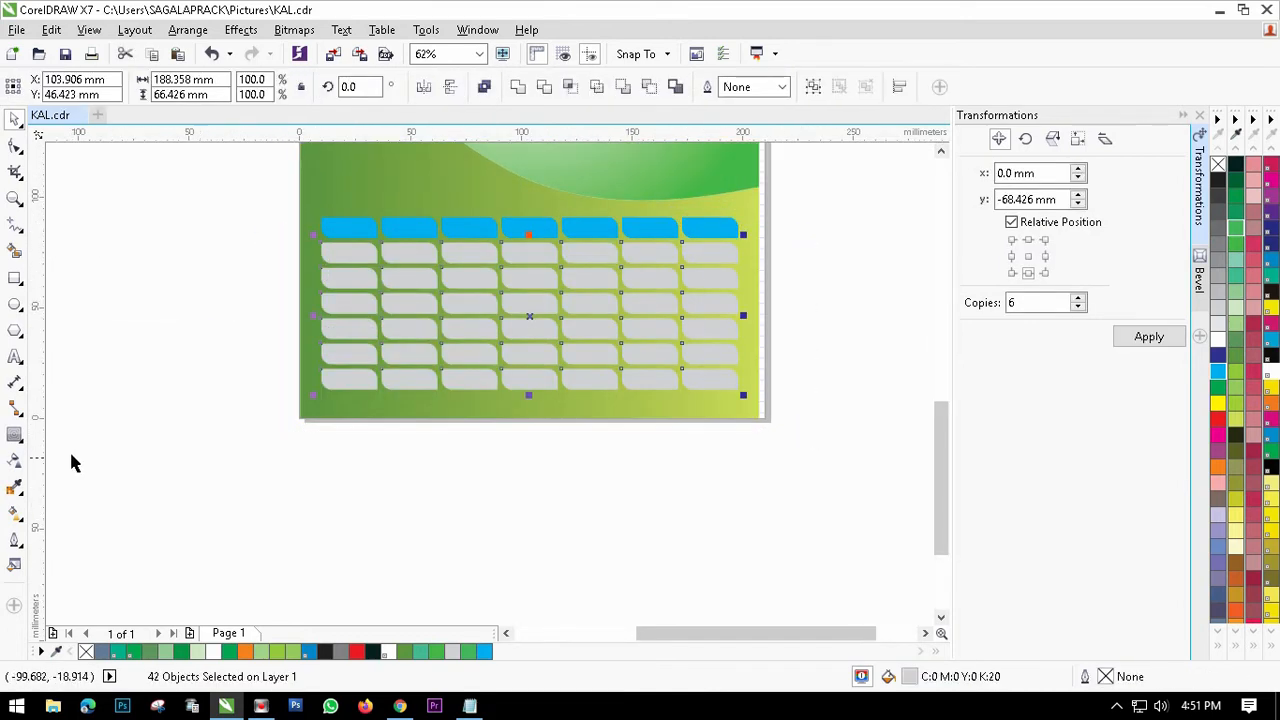
{"action": "left_click", "coordinate": [13, 463]}
{"action": "left_click", "coordinate": [508, 418]}
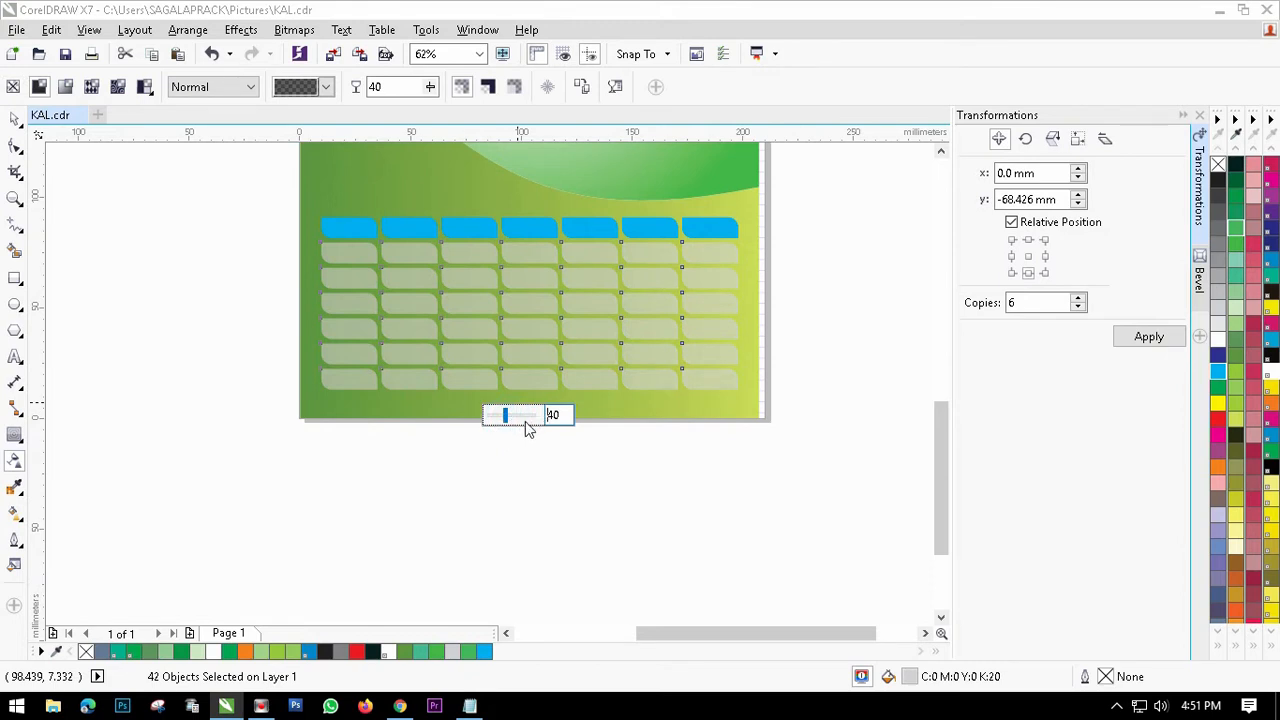
{"action": "left_click_drag", "start_coordinate": [510, 415], "coordinate": [513, 420]}
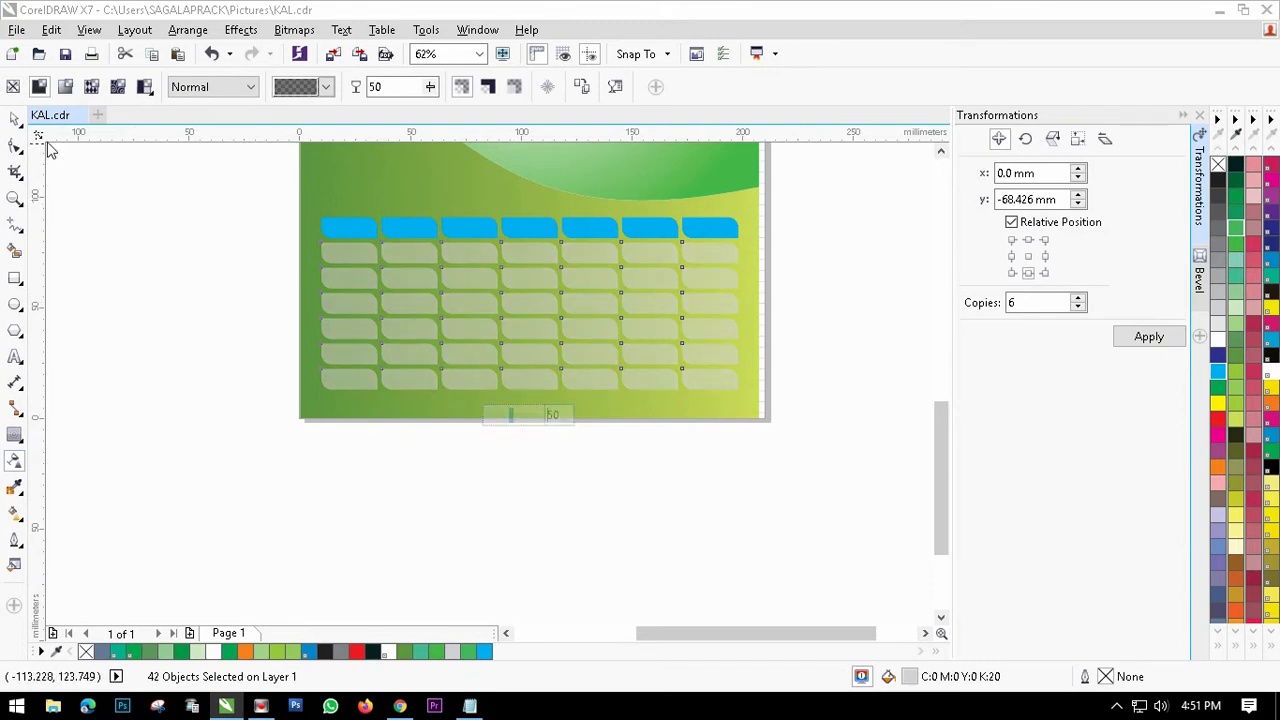
{"action": "left_click", "coordinate": [14, 119]}
{"action": "key", "text": "Escape"}
Step: Examine the calendar page as a whole and the weekday and date layout in the black March 2021 reference image
{"action": "scroll", "coordinate": [667, 363], "scroll_direction": "down", "scroll_amount": 1}
{"action": "scroll", "coordinate": [620, 305], "scroll_direction": "up", "scroll_amount": 3}
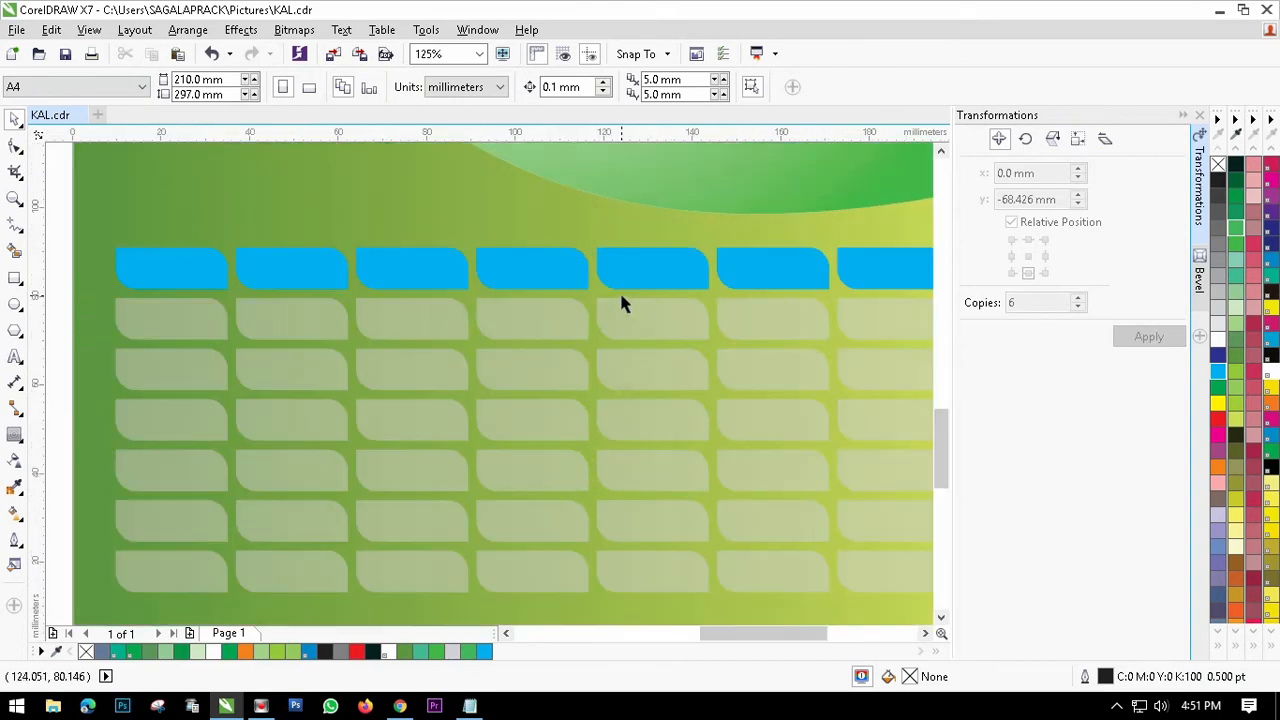
{"action": "scroll", "coordinate": [628, 291], "scroll_direction": "down", "scroll_amount": 3}
{"action": "scroll", "coordinate": [666, 234], "scroll_direction": "down", "scroll_amount": 1}
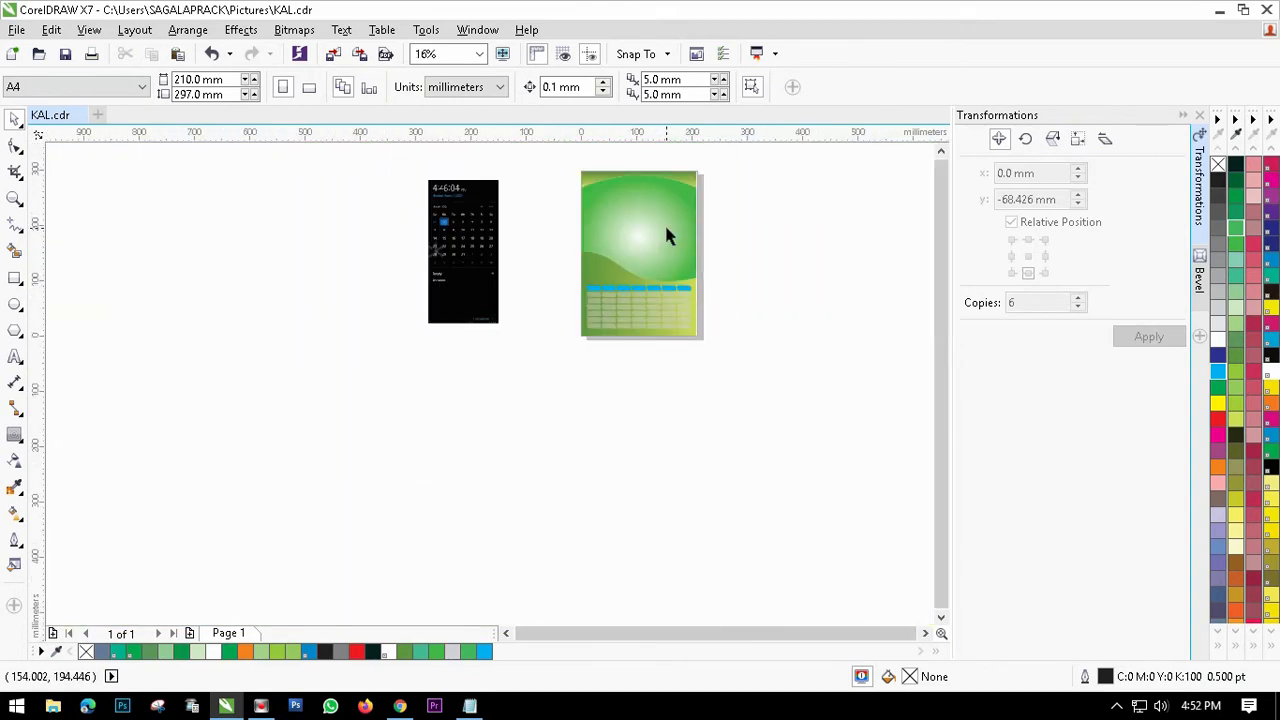
{"action": "scroll", "coordinate": [623, 350], "scroll_direction": "up", "scroll_amount": 2}
{"action": "scroll", "coordinate": [628, 332], "scroll_direction": "down", "scroll_amount": 1}
{"action": "scroll", "coordinate": [628, 332], "scroll_direction": "down", "scroll_amount": 1}
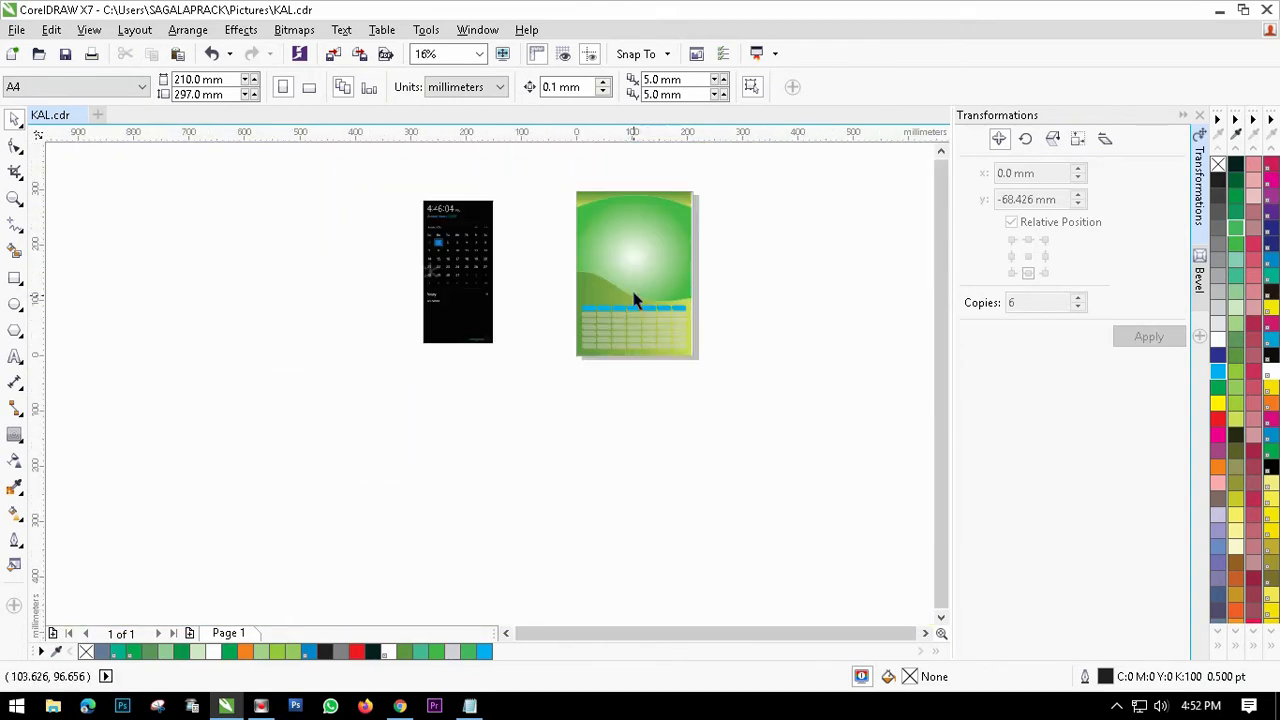
{"action": "scroll", "coordinate": [625, 257], "scroll_direction": "up", "scroll_amount": 1}
{"action": "scroll", "coordinate": [275, 218], "scroll_direction": "up", "scroll_amount": 1}
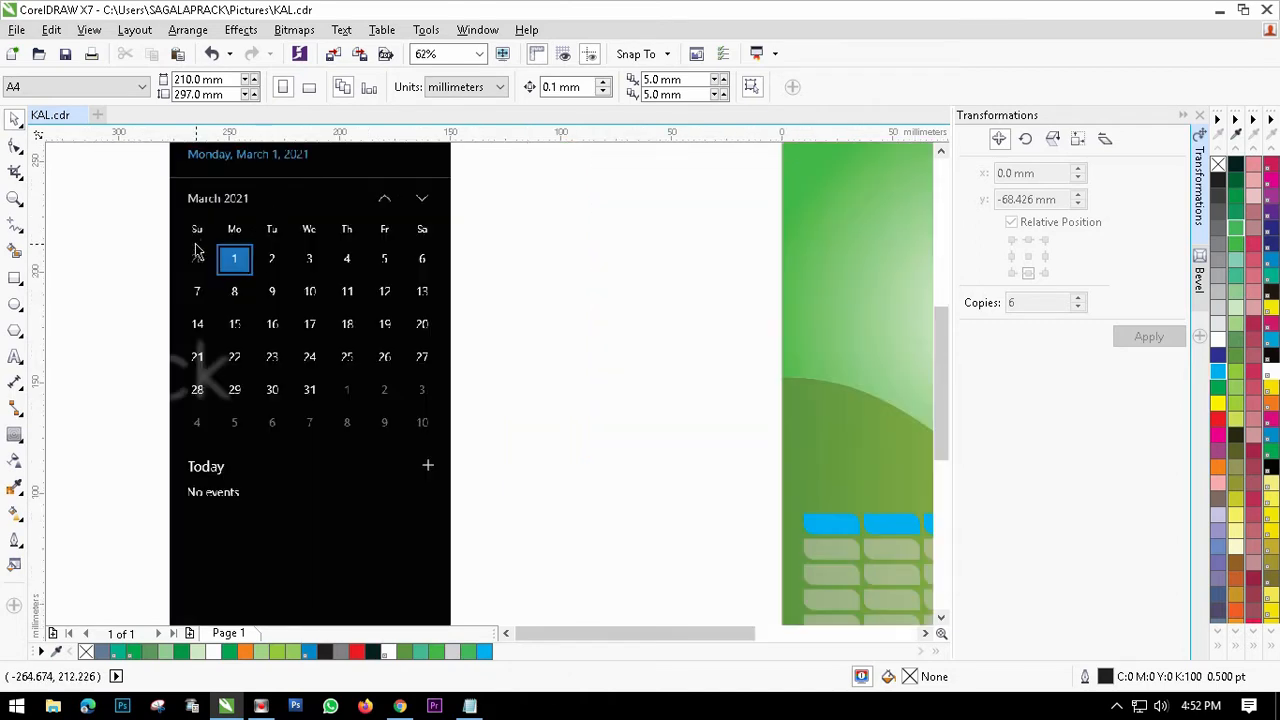
{"action": "scroll", "coordinate": [557, 429], "scroll_direction": "down", "scroll_amount": 2}
{"action": "scroll", "coordinate": [573, 386], "scroll_direction": "up", "scroll_amount": 1}
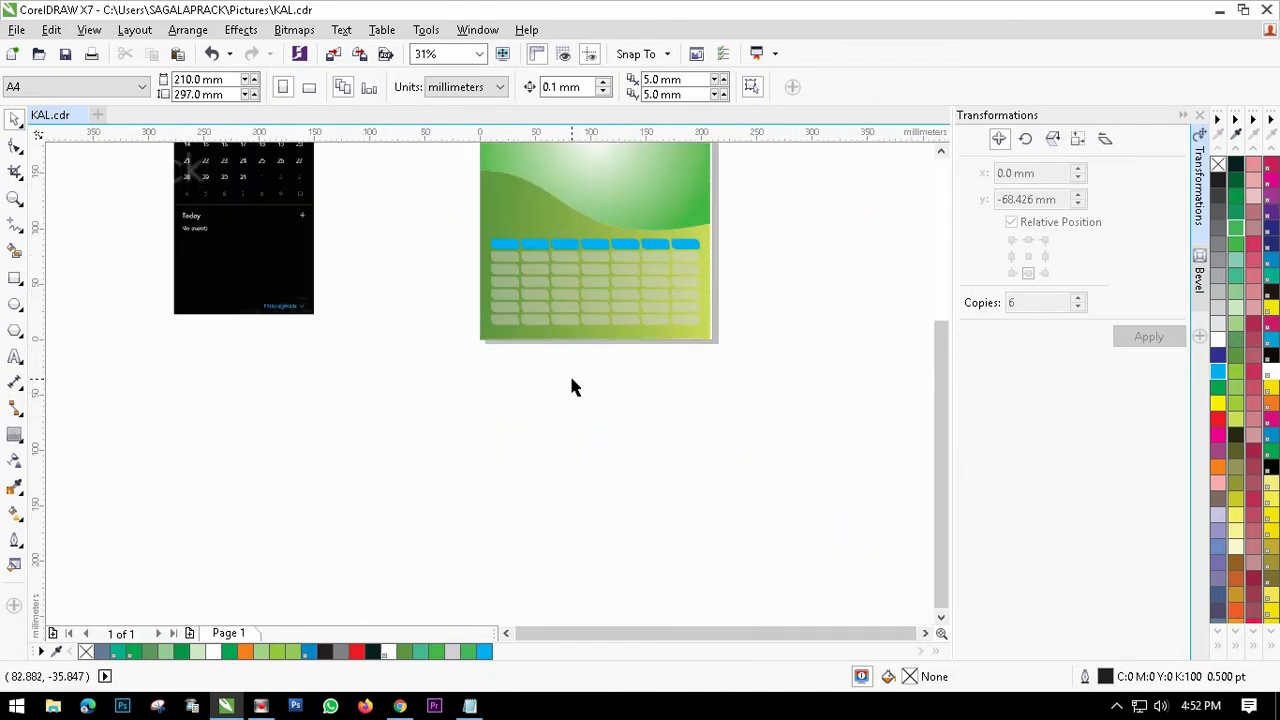
Step: Add artistic text below the page listing Senin, Selasa, Rabu, Kamis, Jumat, Sabtu and Minggu on separate lines
{"action": "left_click", "coordinate": [16, 360]}
{"action": "scroll", "coordinate": [505, 370], "scroll_direction": "up", "scroll_amount": 1}
{"action": "scroll", "coordinate": [612, 360], "scroll_direction": "down", "scroll_amount": 1}
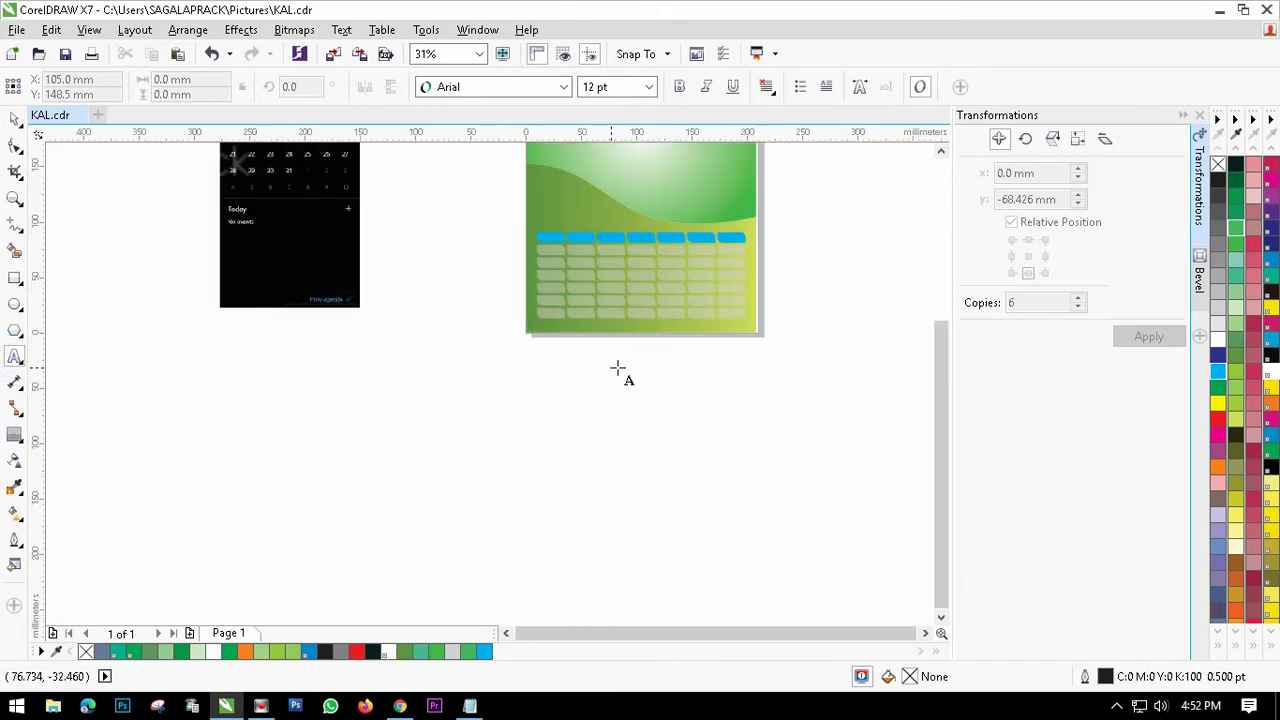
{"action": "scroll", "coordinate": [617, 368], "scroll_direction": "up", "scroll_amount": 1}
{"action": "left_click", "coordinate": [1184, 115]}
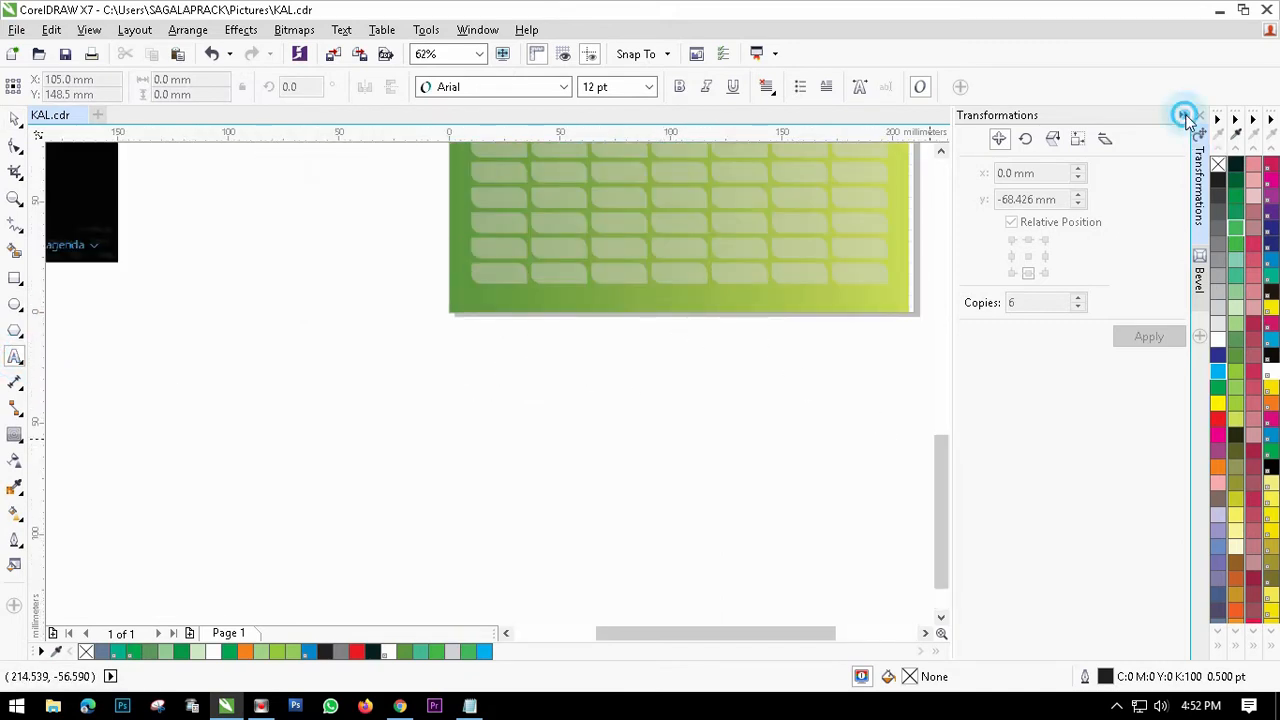
{"action": "left_click_drag", "start_coordinate": [814, 634], "coordinate": [889, 634]}
{"action": "scroll", "coordinate": [549, 340], "scroll_direction": "up", "scroll_amount": 1}
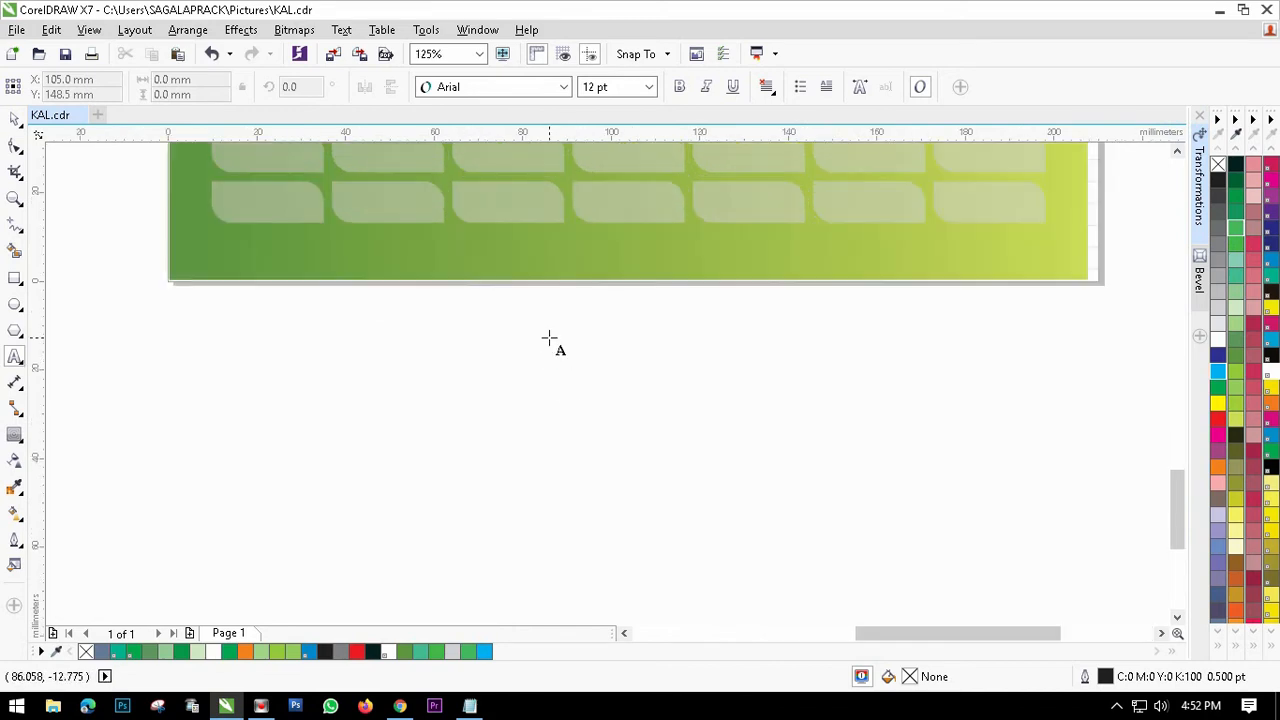
{"action": "left_click", "coordinate": [234, 343]}
{"action": "type", "text": "S"}
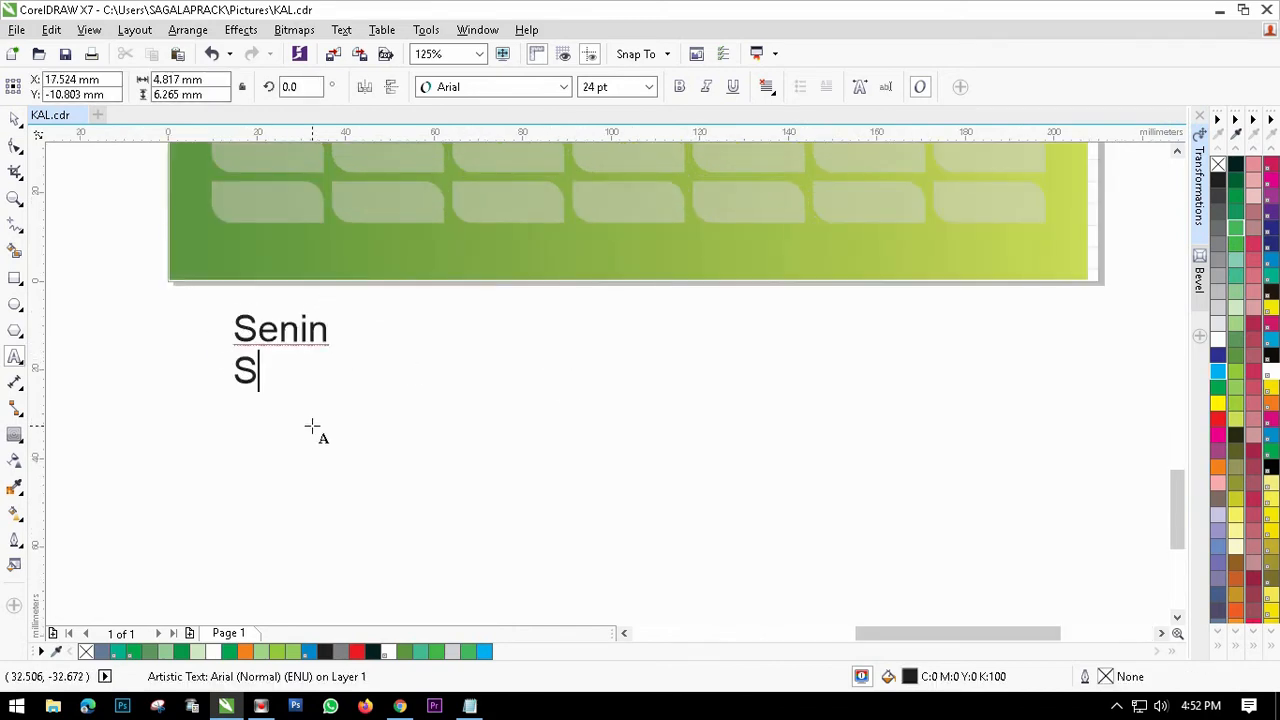
{"action": "type", "text": "enin Selasa"}
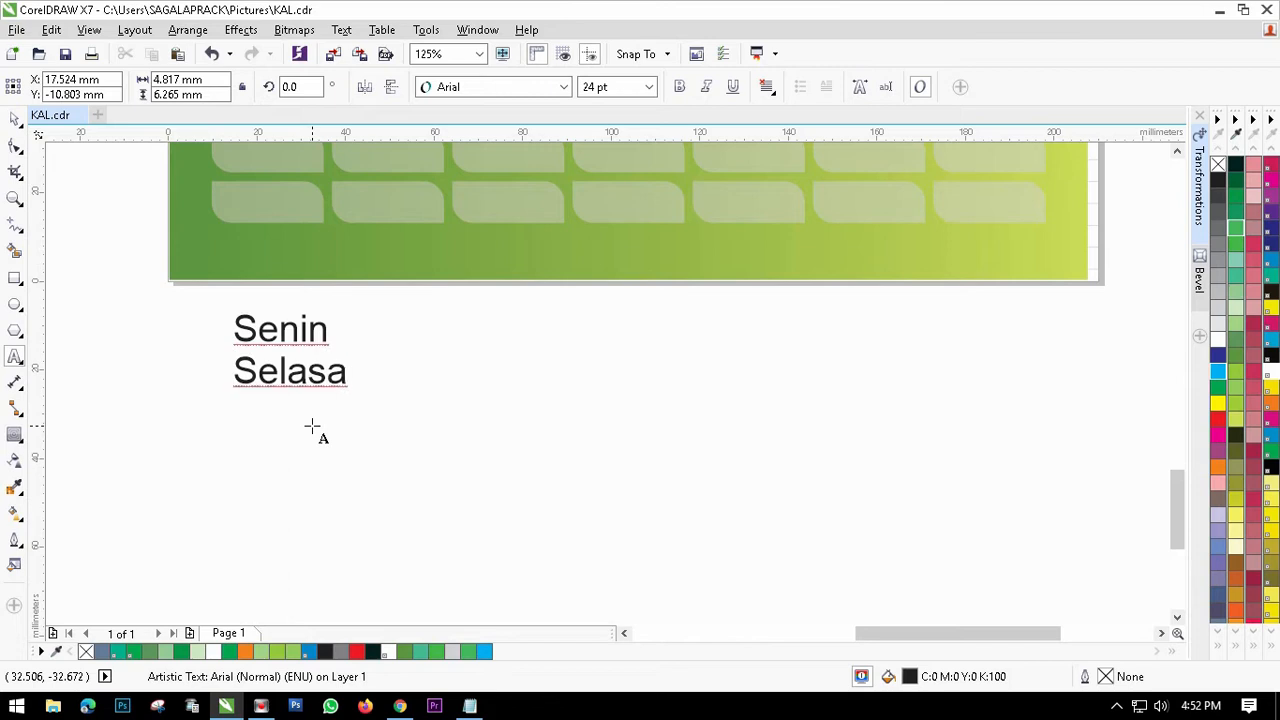
{"action": "key", "text": "Return"}
{"action": "type", "text": "Rabu K"}
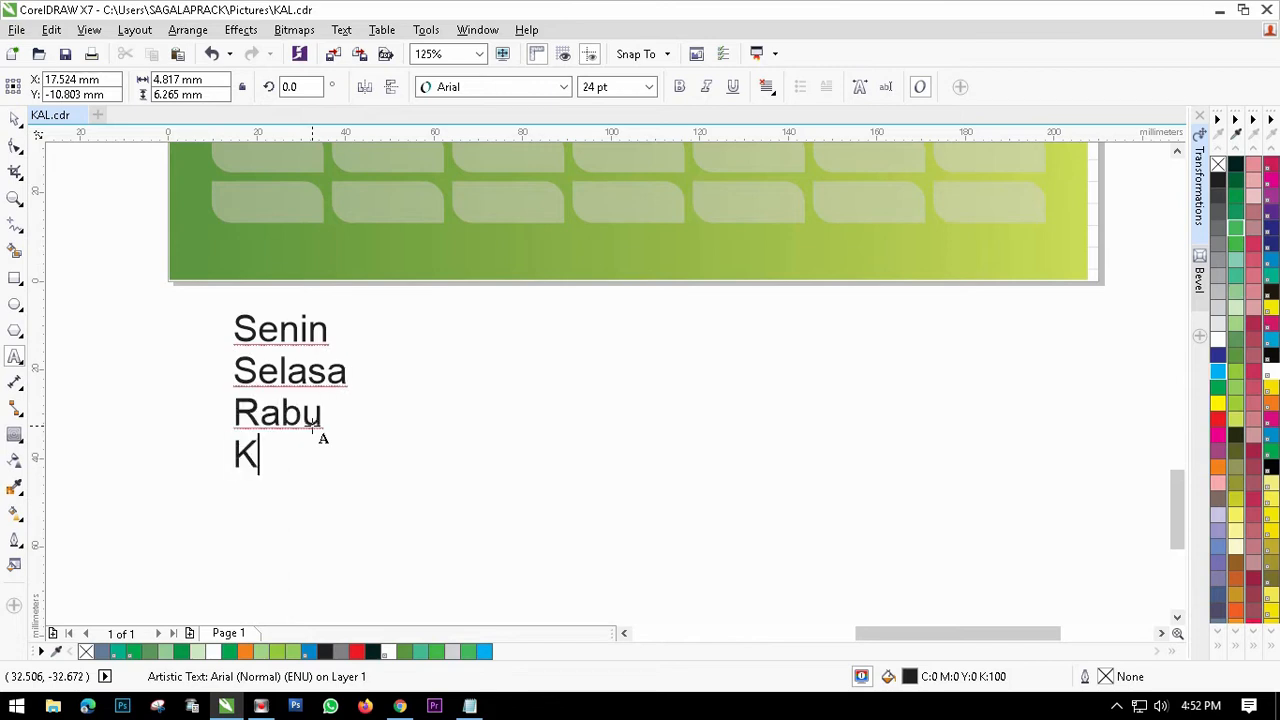
{"action": "type", "text": "amis"}
{"action": "key", "text": "Return"}
{"action": "type", "text": "Ju"}
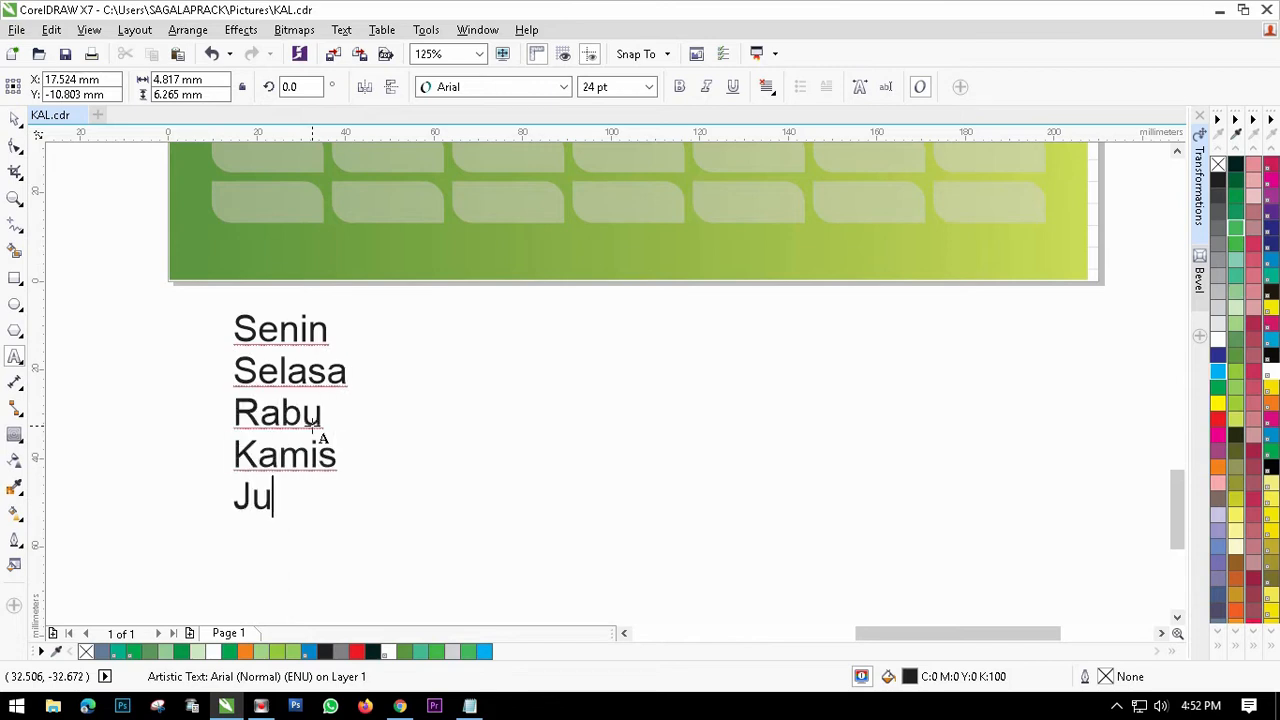
{"action": "type", "text": "mat "}
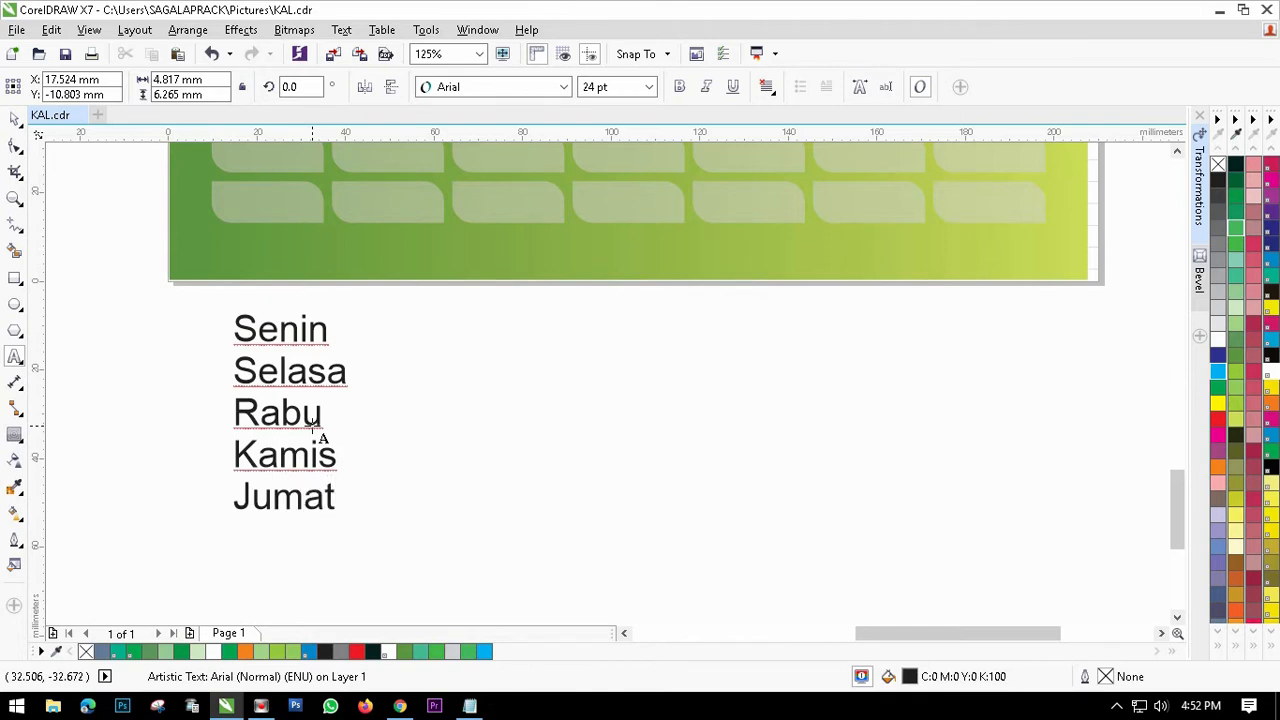
{"action": "type", "text": "Sabtu"}
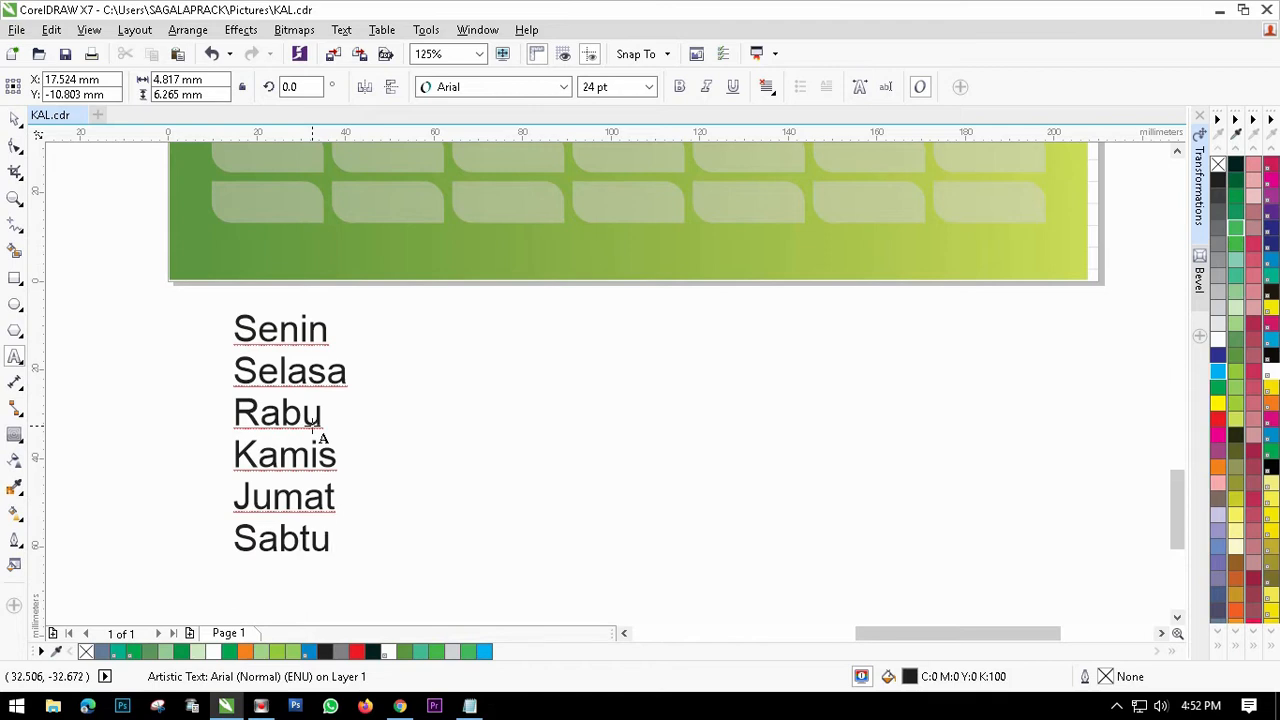
{"action": "key", "text": "Return"}
{"action": "type", "text": "Minggu"}
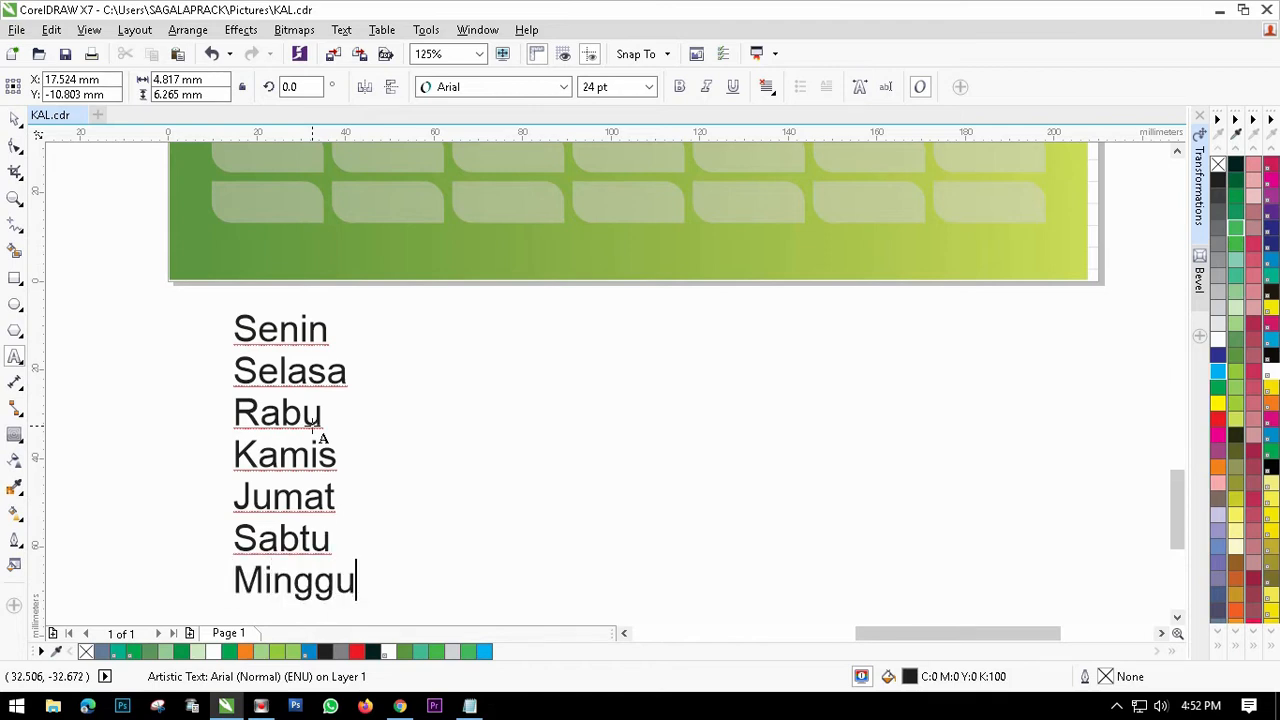
Step: Set the font of the weekday list to Berlin Sans FB
{"action": "scroll", "coordinate": [324, 385], "scroll_direction": "down", "scroll_amount": 1}
{"action": "left_click", "coordinate": [14, 119]}
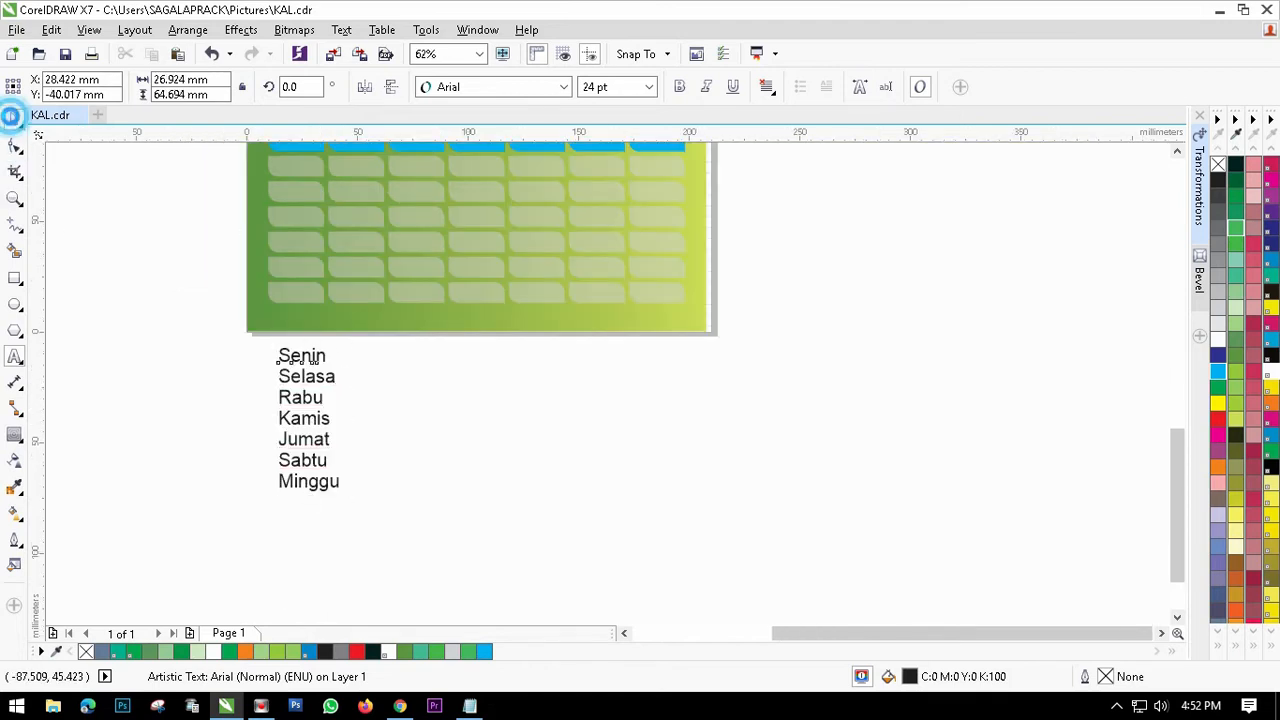
{"action": "scroll", "coordinate": [411, 381], "scroll_direction": "down", "scroll_amount": 1}
{"action": "scroll", "coordinate": [407, 389], "scroll_direction": "up", "scroll_amount": 2}
{"action": "left_click", "coordinate": [563, 87]}
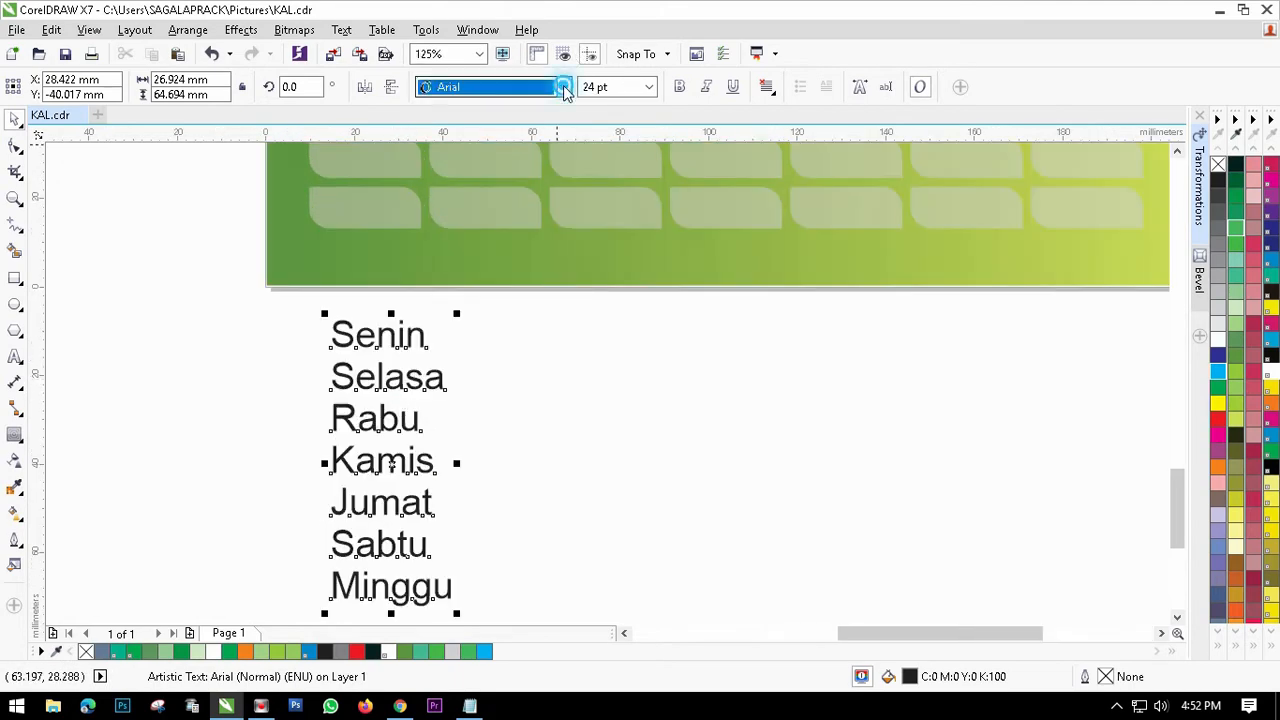
{"action": "left_click", "coordinate": [503, 141]}
{"action": "left_click", "coordinate": [561, 87]}
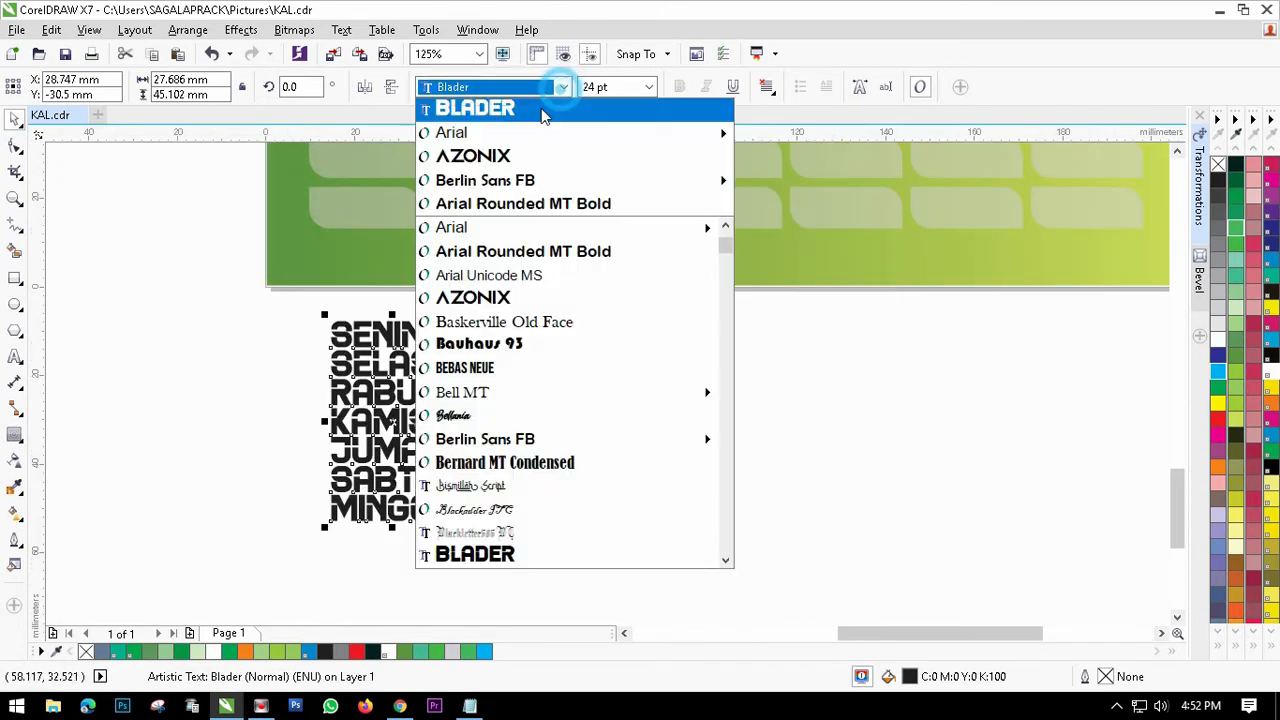
{"action": "left_click", "coordinate": [503, 180]}
{"action": "scroll", "coordinate": [437, 368], "scroll_direction": "down", "scroll_amount": 1}
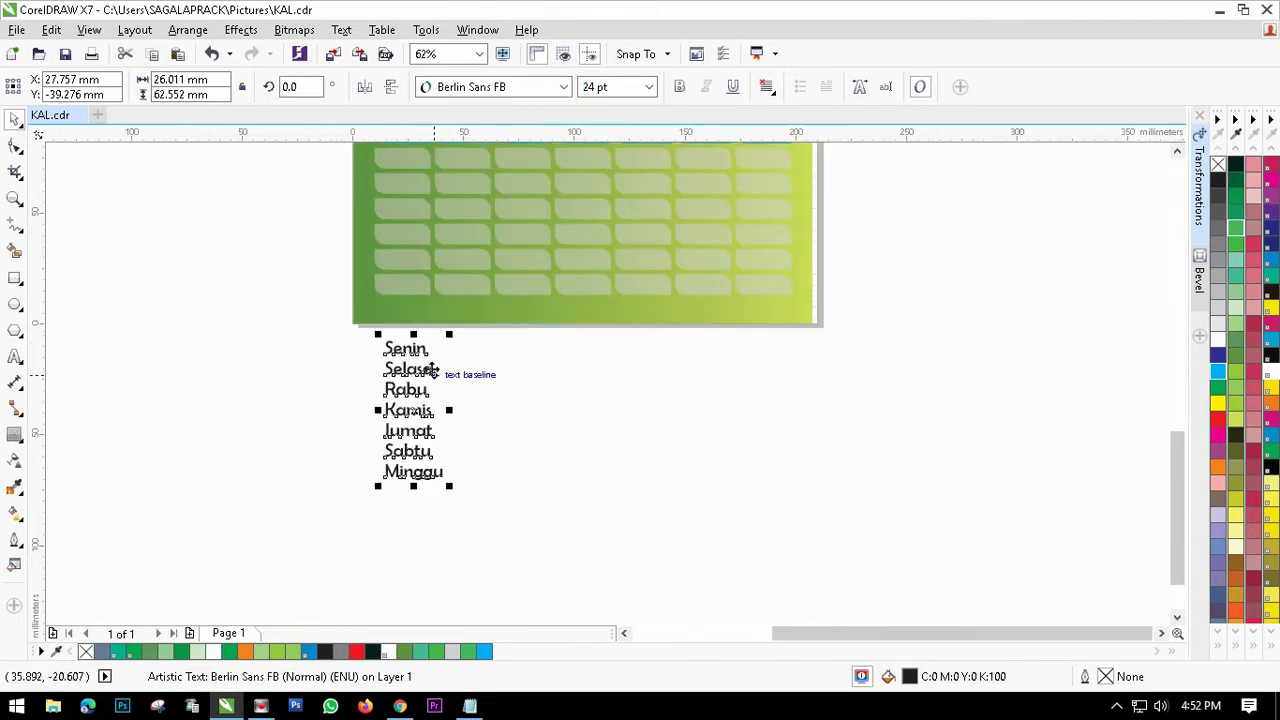
Step: Break the weekday text block apart into one separate text object per line
{"action": "scroll", "coordinate": [437, 368], "scroll_direction": "up", "scroll_amount": 1}
{"action": "left_click", "coordinate": [187, 29]}
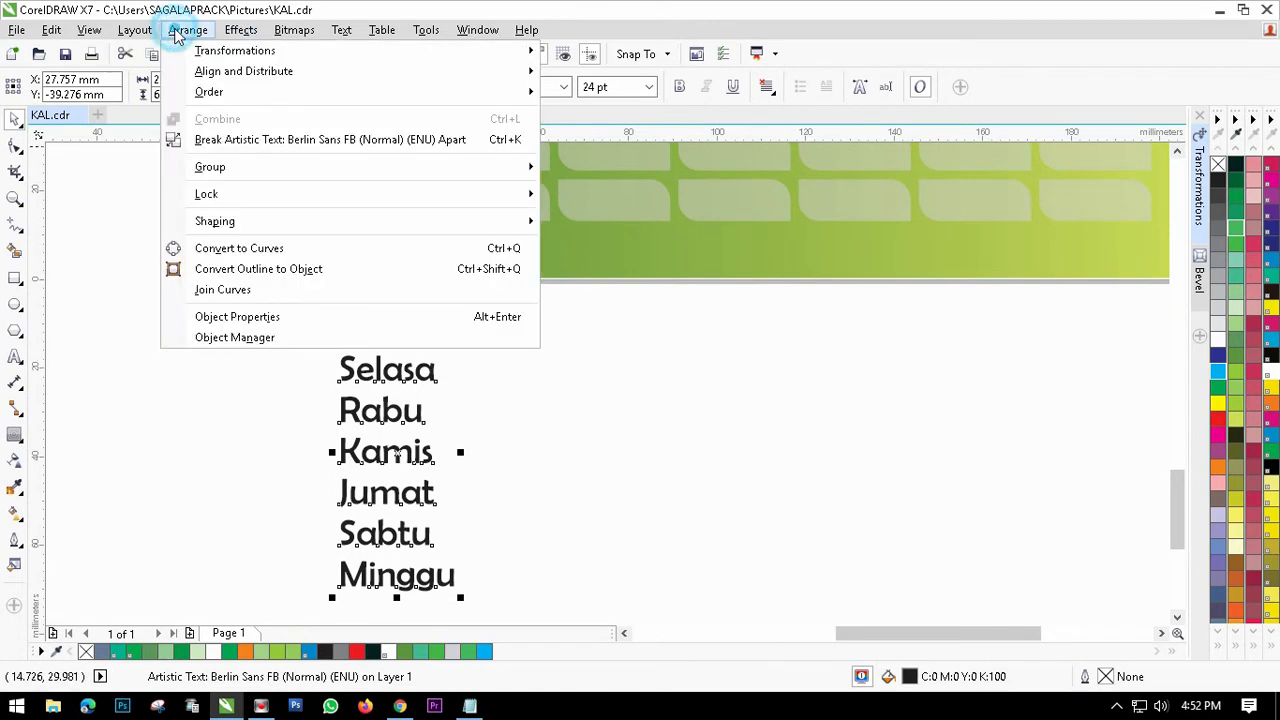
{"action": "left_click", "coordinate": [240, 143]}
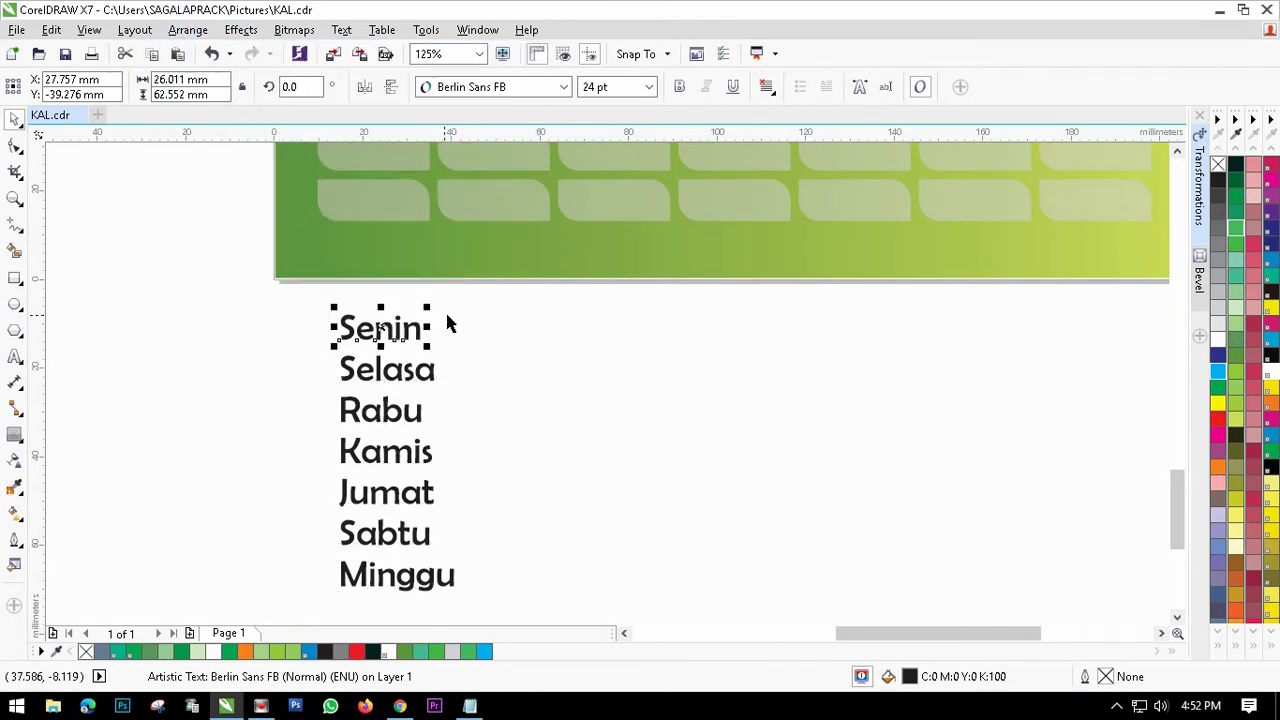
{"action": "scroll", "coordinate": [446, 323], "scroll_direction": "down", "scroll_amount": 2}
{"action": "left_click", "coordinate": [510, 378]}
Step: Select all seven weekday names and set their font size to 18 pt
{"action": "scroll", "coordinate": [489, 360], "scroll_direction": "up", "scroll_amount": 1}
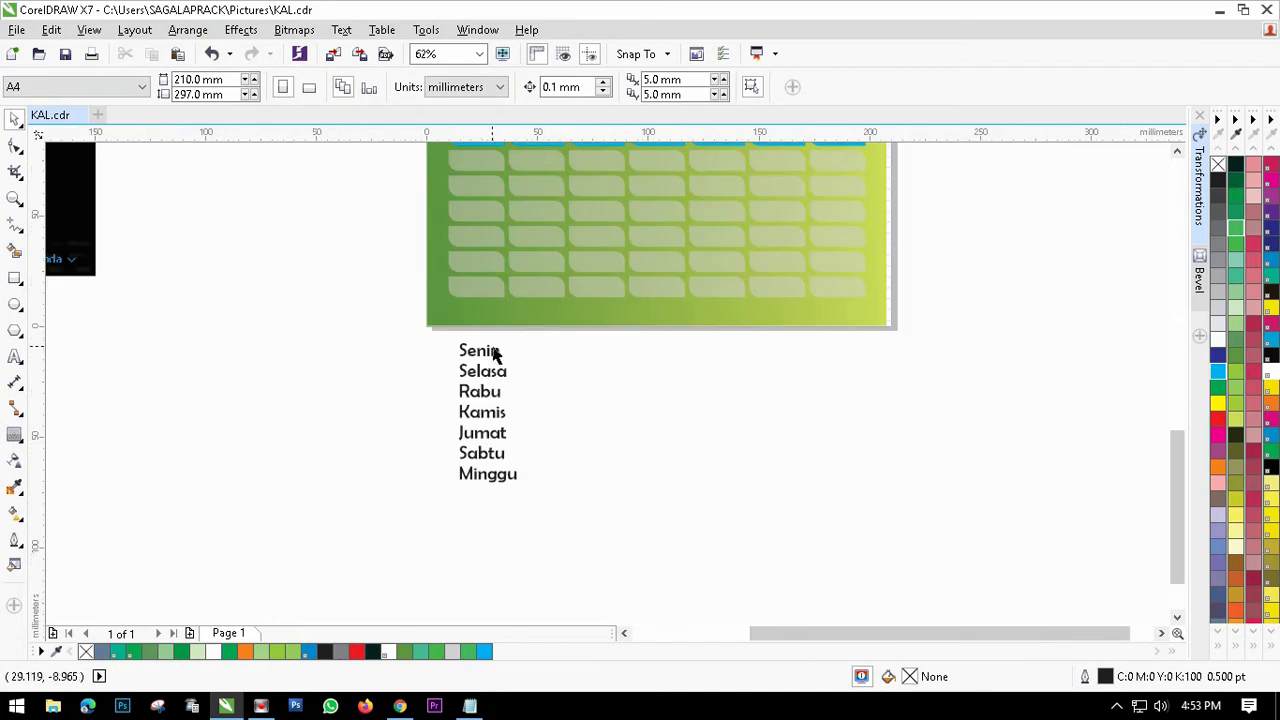
{"action": "scroll", "coordinate": [514, 374], "scroll_direction": "down", "scroll_amount": 1}
{"action": "scroll", "coordinate": [497, 294], "scroll_direction": "up", "scroll_amount": 1}
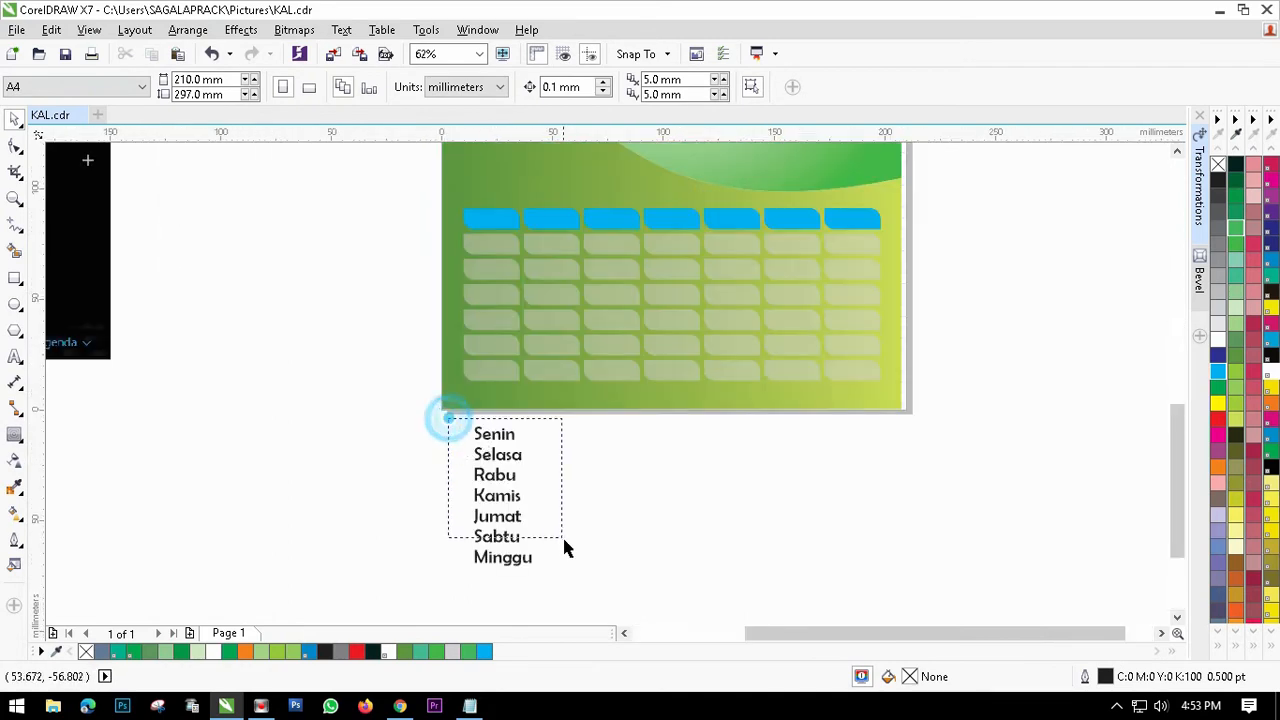
{"action": "left_click_drag", "start_coordinate": [563, 547], "coordinate": [630, 541]}
{"action": "left_click", "coordinate": [649, 87]}
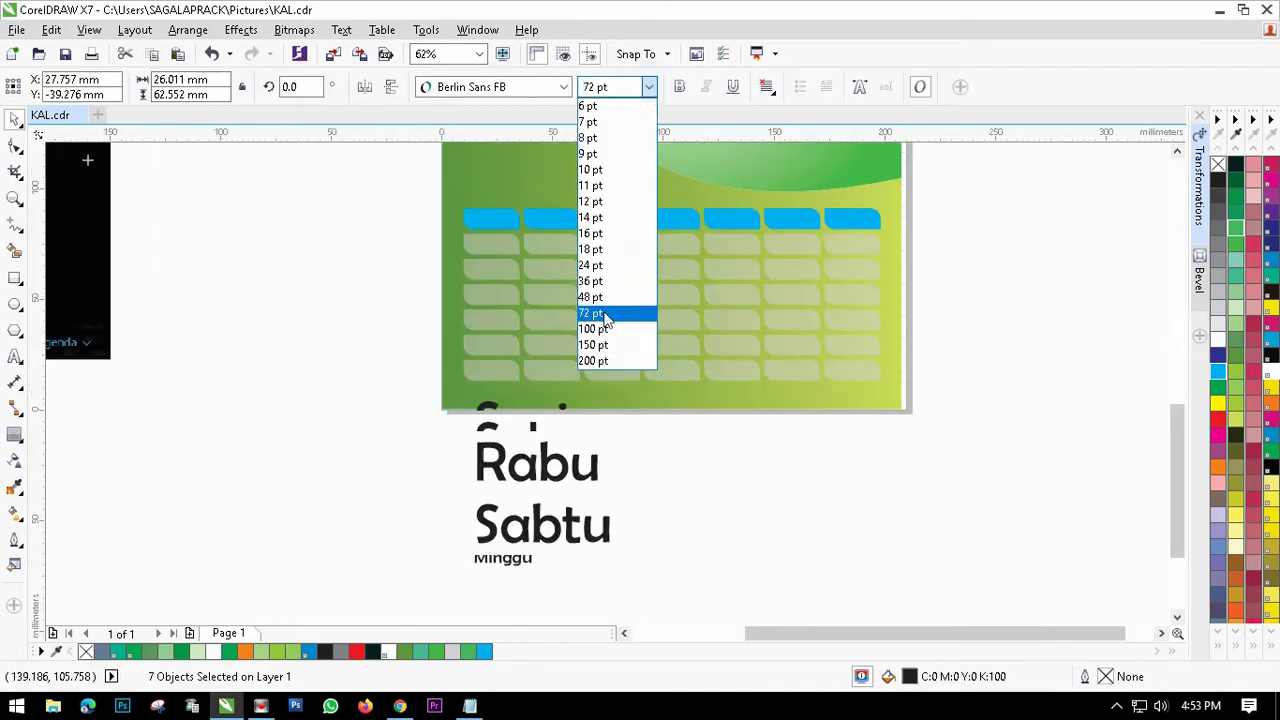
{"action": "left_click", "coordinate": [603, 251]}
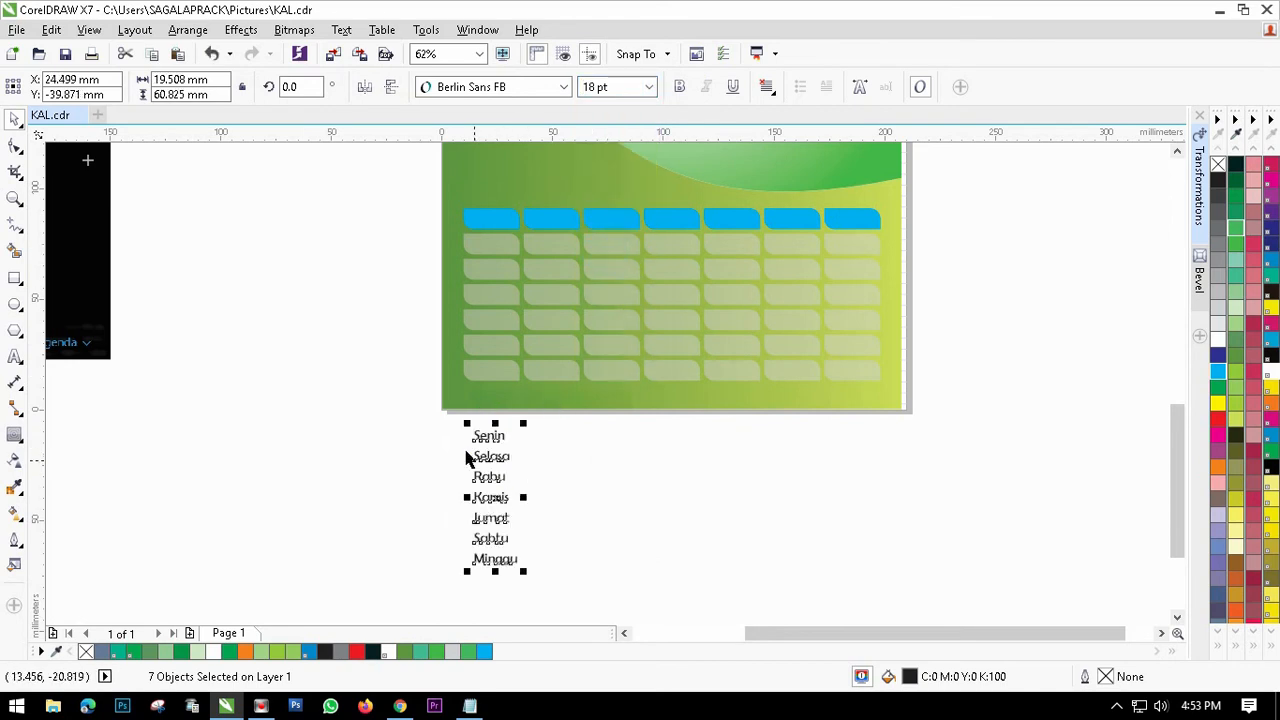
{"action": "left_click", "coordinate": [351, 386]}
Step: Move Senin and Selasa to the centres of the first and second cyan header cells
{"action": "left_click_drag", "start_coordinate": [493, 443], "coordinate": [496, 220]}
{"action": "scroll", "coordinate": [496, 220], "scroll_direction": "up", "scroll_amount": 2}
{"action": "scroll", "coordinate": [490, 225], "scroll_direction": "down", "scroll_amount": 2}
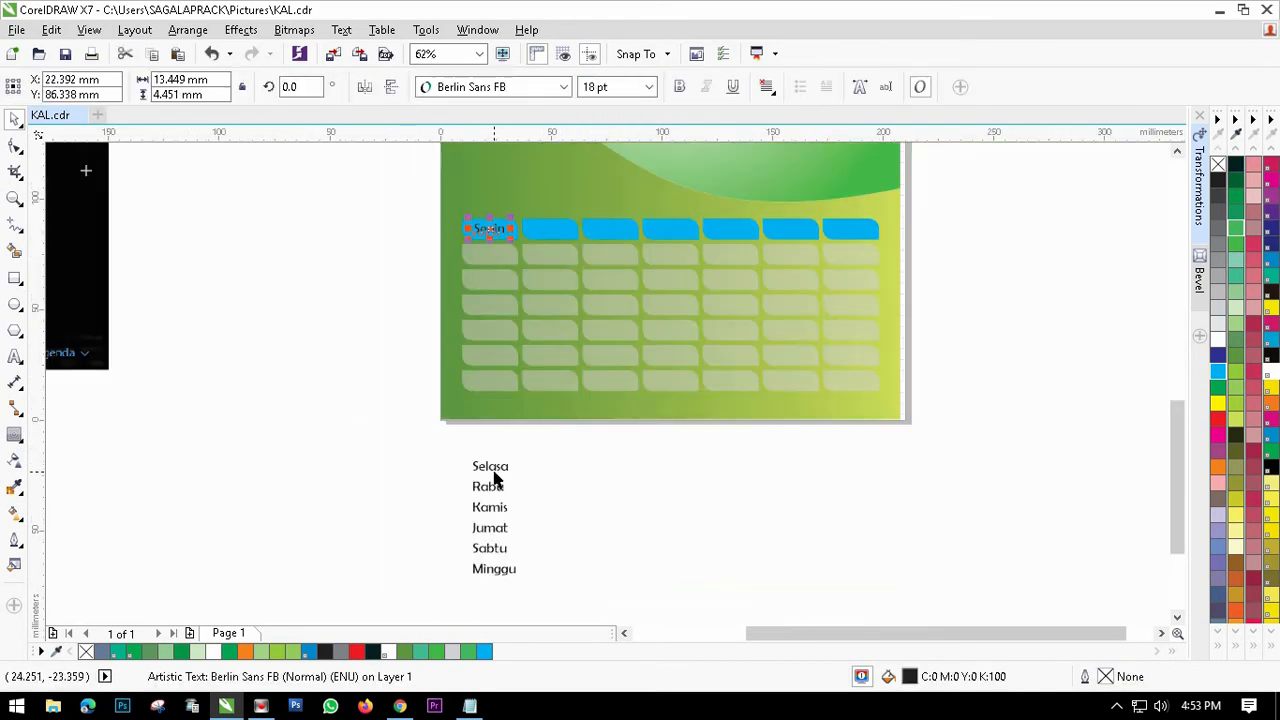
{"action": "left_click_drag", "start_coordinate": [491, 466], "coordinate": [548, 229]}
{"action": "scroll", "coordinate": [551, 229], "scroll_direction": "up", "scroll_amount": 2}
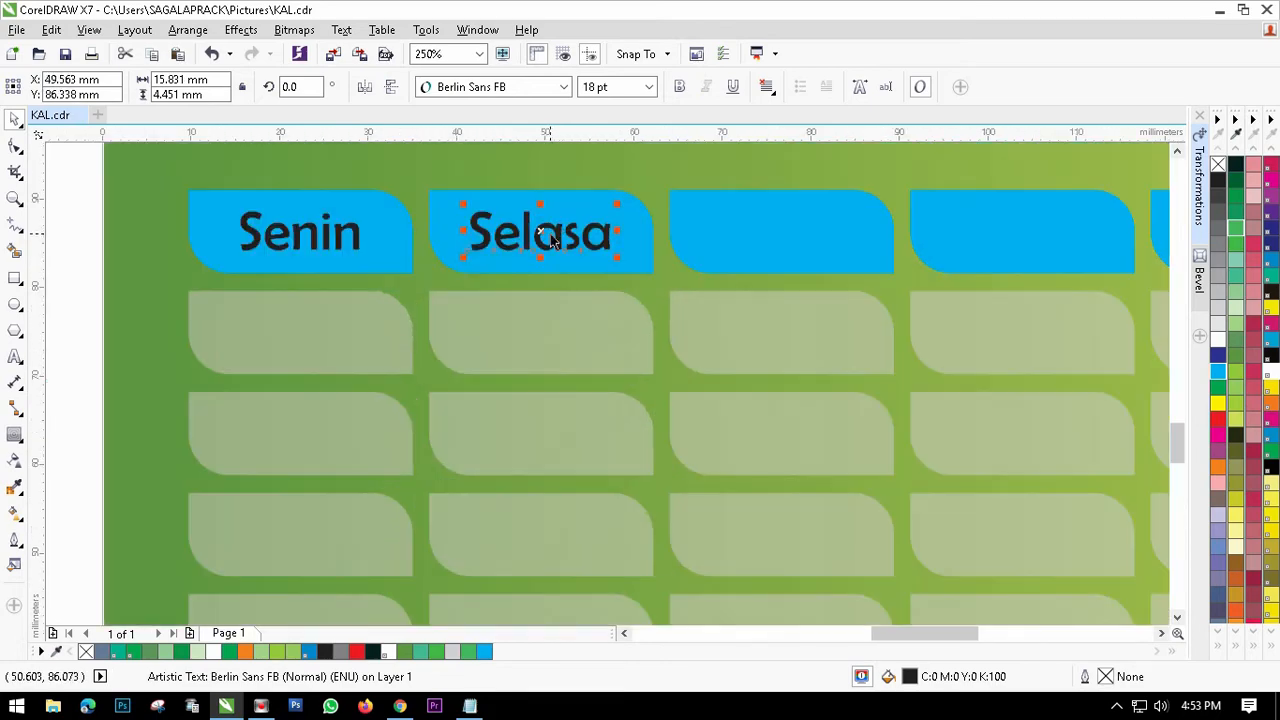
{"action": "scroll", "coordinate": [545, 229], "scroll_direction": "down", "scroll_amount": 1}
Step: Move the five remaining weekday names together onto the page, just above the cyan header row
{"action": "scroll", "coordinate": [486, 560], "scroll_direction": "down", "scroll_amount": 2}
{"action": "scroll", "coordinate": [486, 578], "scroll_direction": "up", "scroll_amount": 2}
{"action": "scroll", "coordinate": [486, 578], "scroll_direction": "down", "scroll_amount": 2}
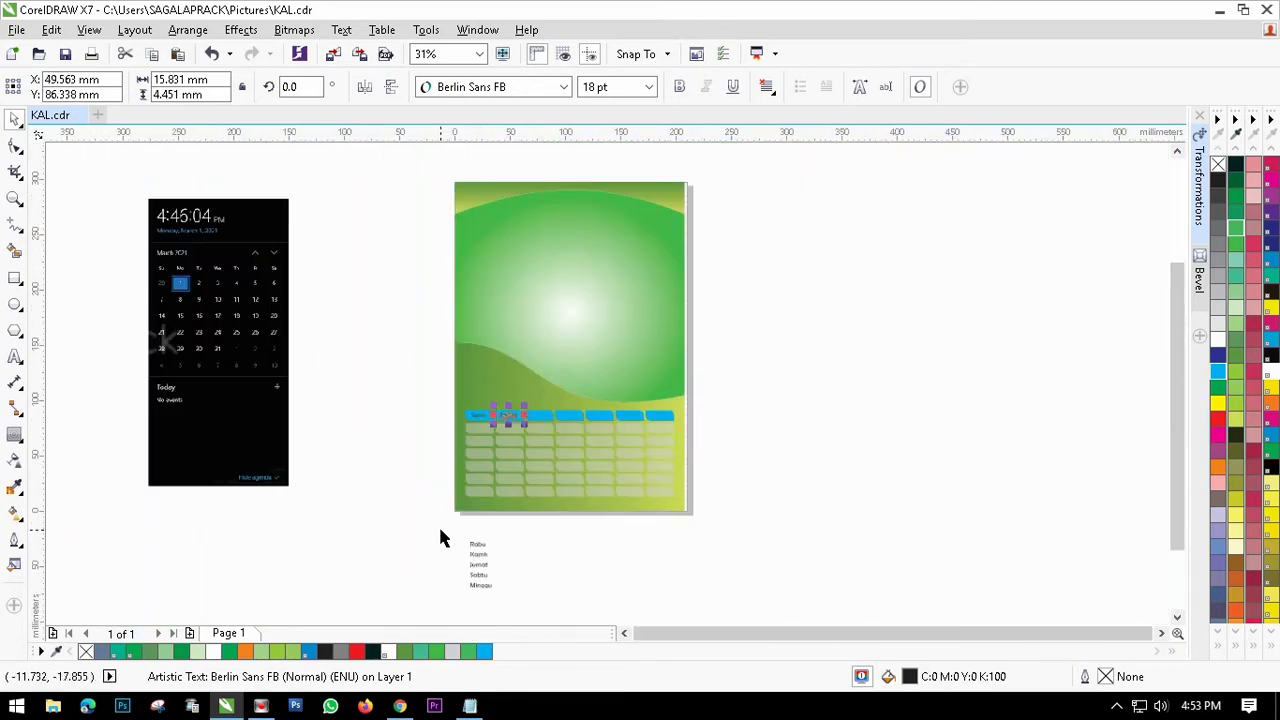
{"action": "left_click_drag", "start_coordinate": [438, 524], "coordinate": [515, 618]}
{"action": "left_click_drag", "start_coordinate": [474, 541], "coordinate": [556, 348]}
{"action": "scroll", "coordinate": [535, 390], "scroll_direction": "up", "scroll_amount": 2}
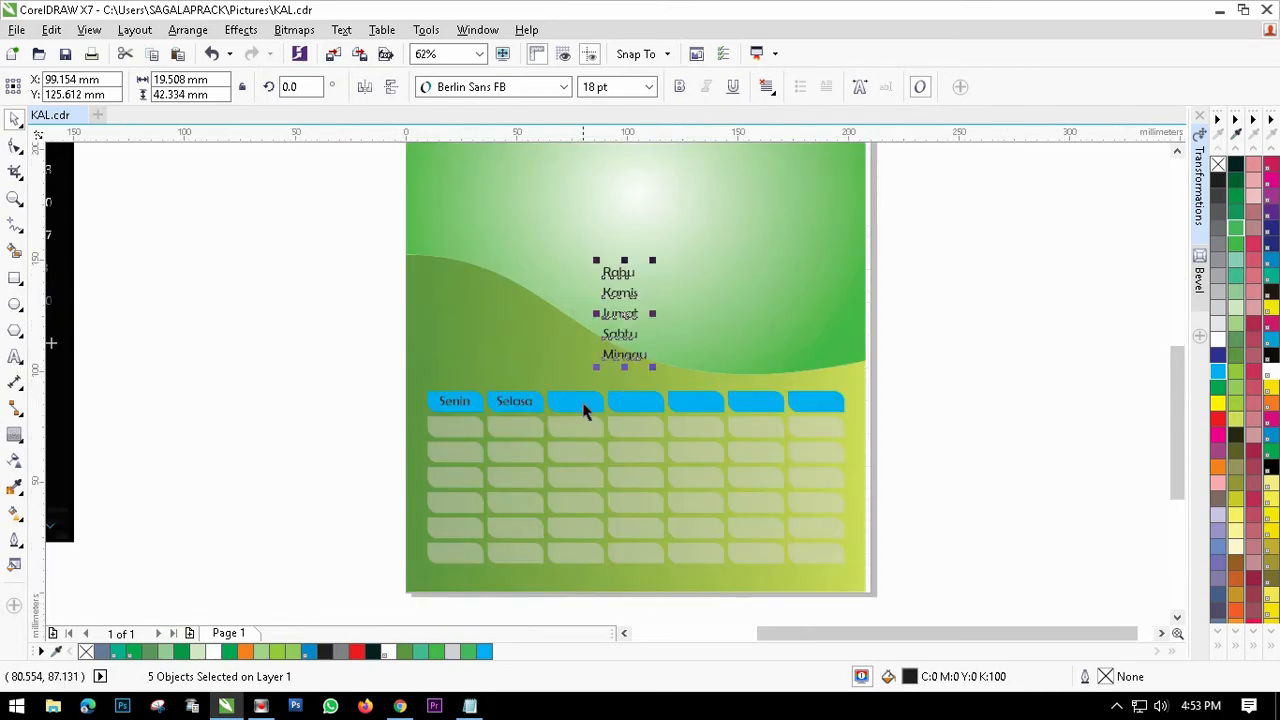
{"action": "scroll", "coordinate": [668, 305], "scroll_direction": "down", "scroll_amount": 1}
{"action": "scroll", "coordinate": [662, 232], "scroll_direction": "up", "scroll_amount": 1}
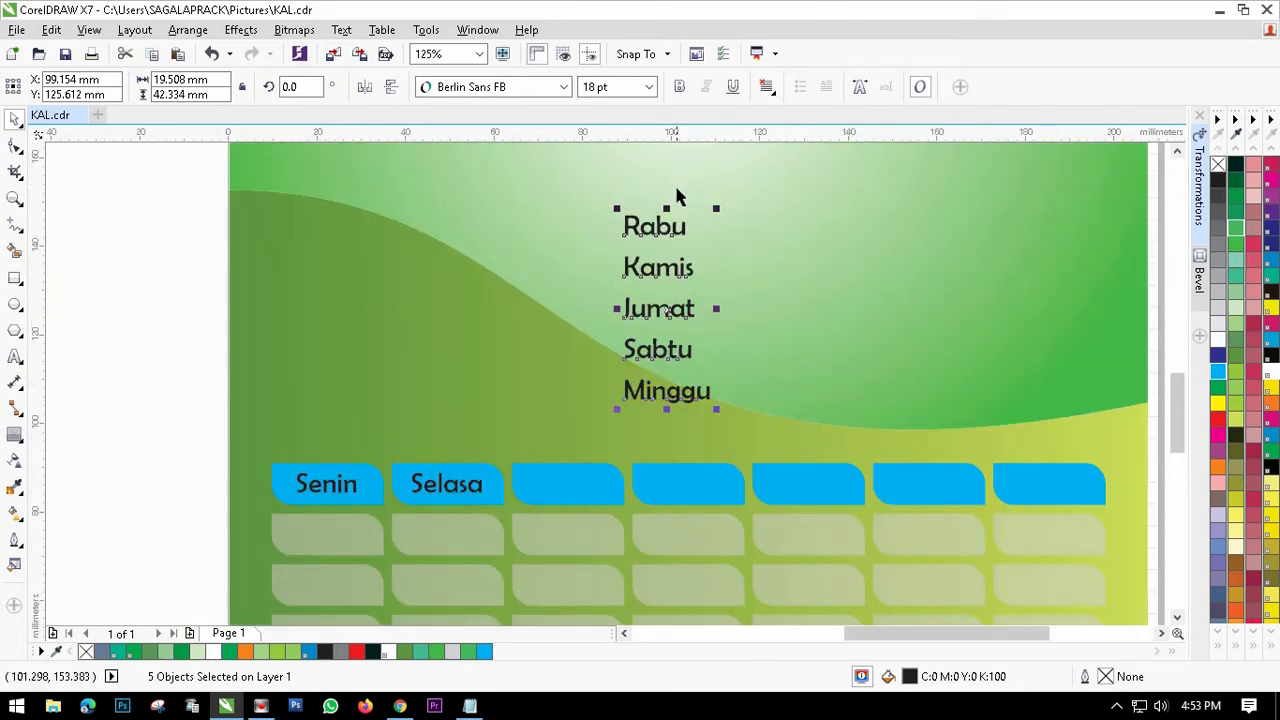
Step: Move Rabu and Kamis to the centres of the third and fourth cyan header cells
{"action": "left_click", "coordinate": [167, 230]}
{"action": "left_click", "coordinate": [655, 228]}
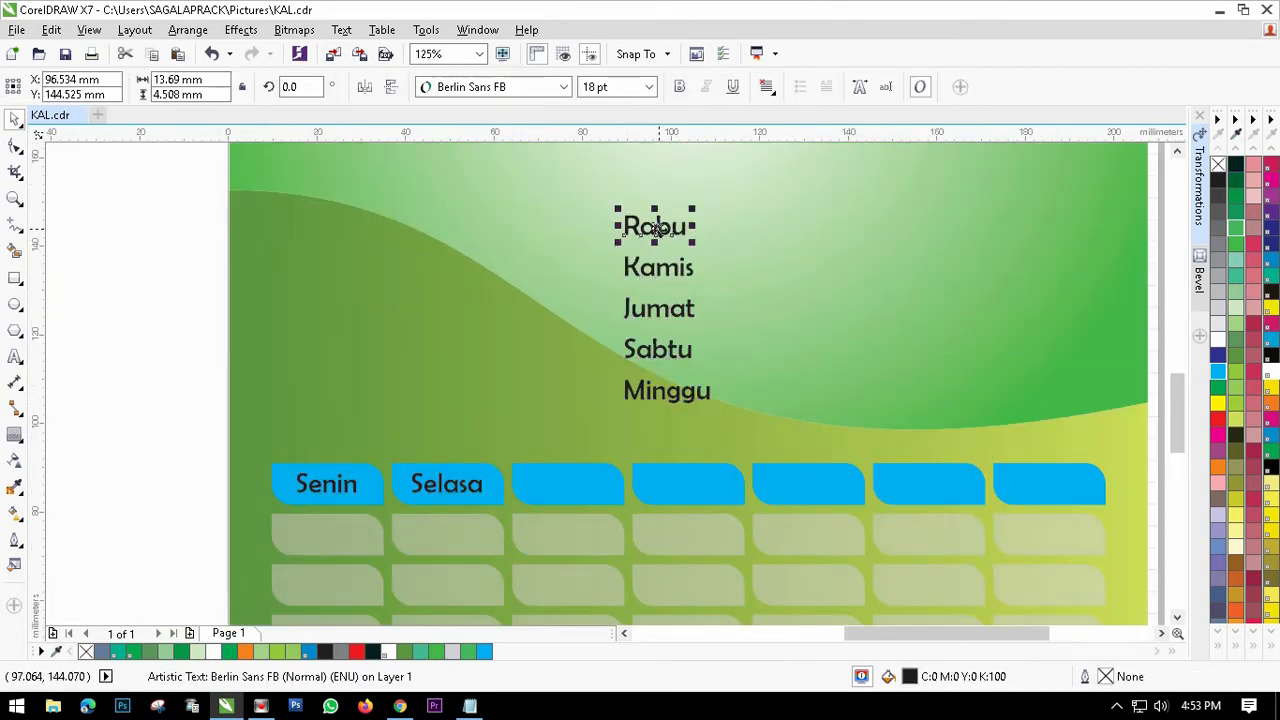
{"action": "left_click_drag", "start_coordinate": [655, 228], "coordinate": [567, 486]}
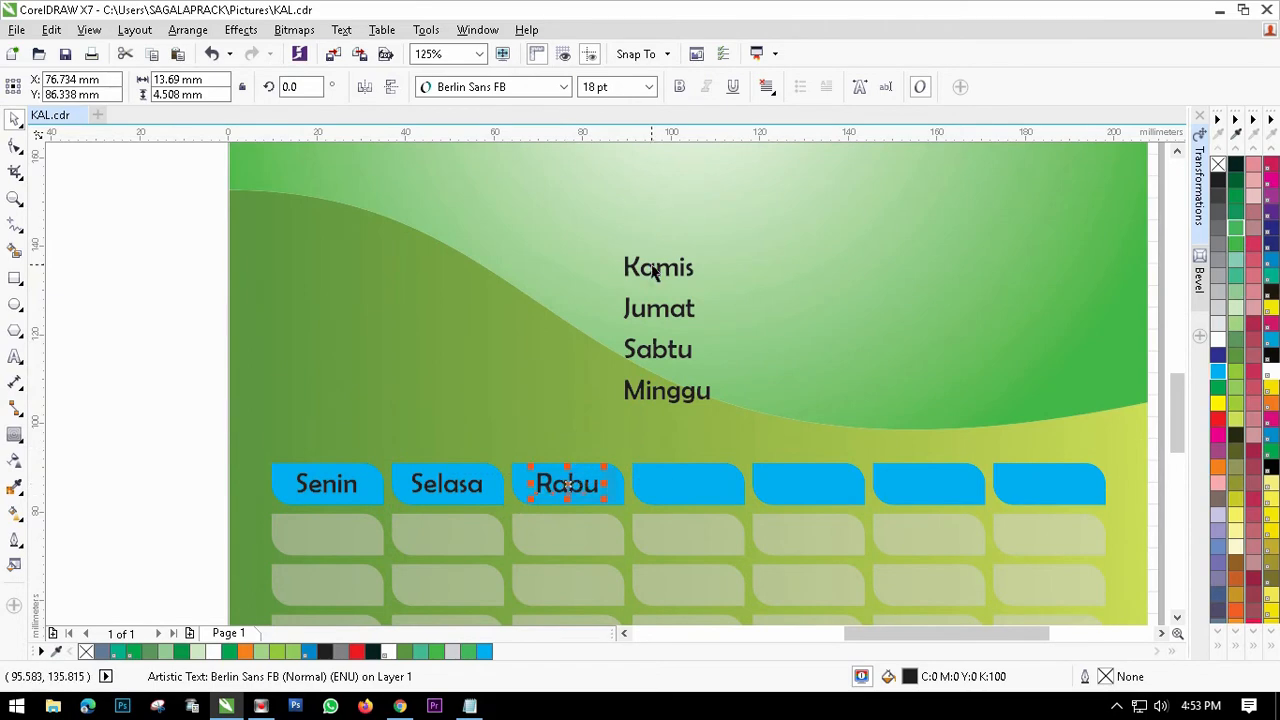
{"action": "left_click_drag", "start_coordinate": [652, 270], "coordinate": [682, 485]}
{"action": "scroll", "coordinate": [690, 516], "scroll_direction": "up", "scroll_amount": 1}
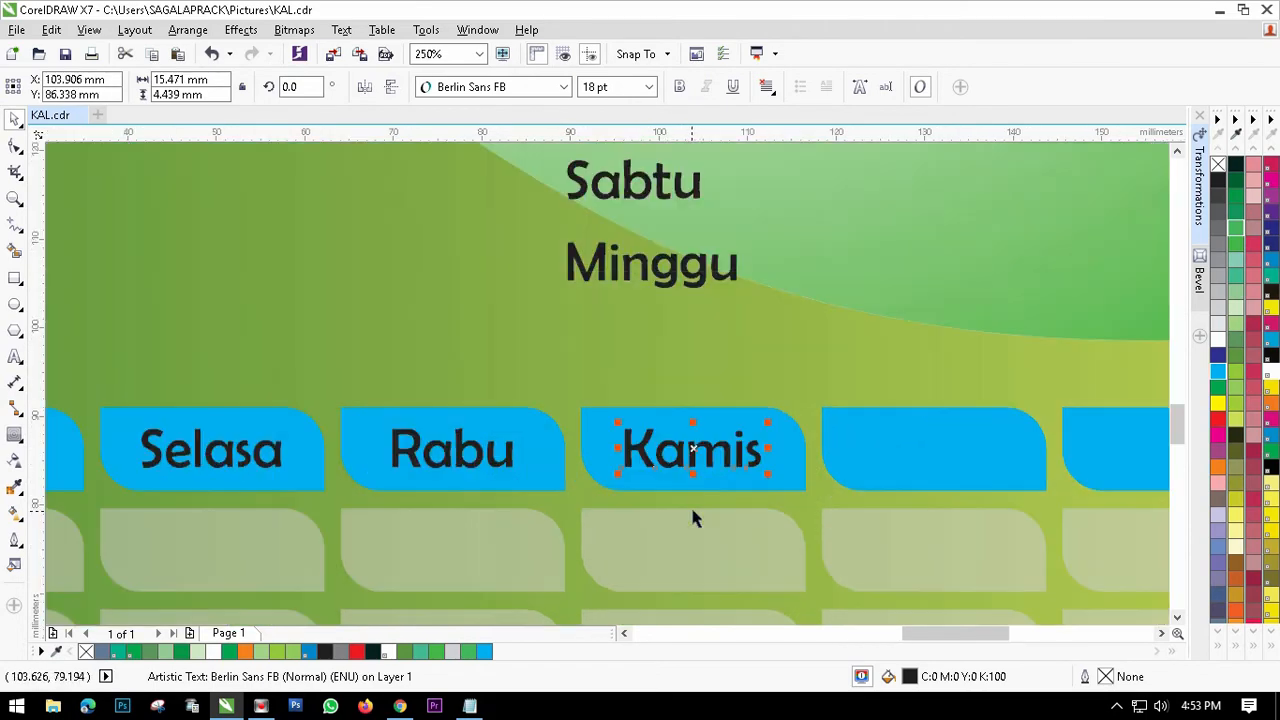
{"action": "scroll", "coordinate": [632, 381], "scroll_direction": "down", "scroll_amount": 1}
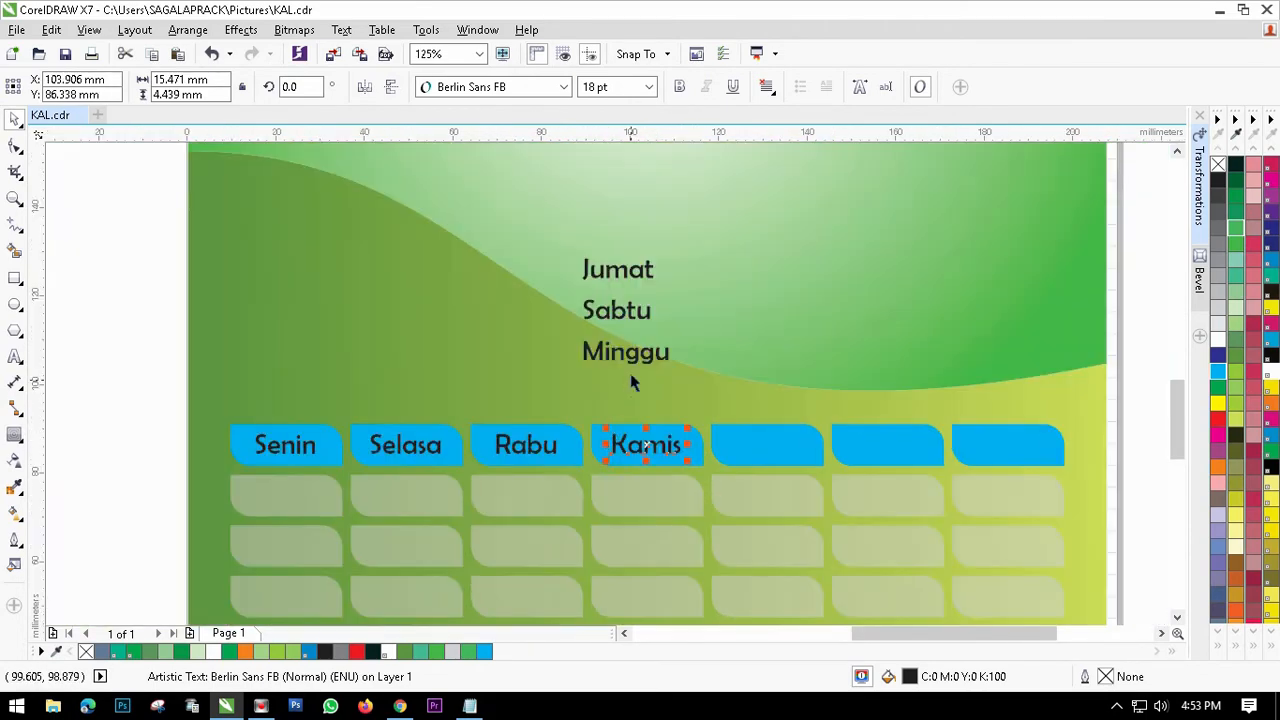
Step: Move Jumat, Sabtu and Minggu to the centres of the fifth, sixth and seventh cyan header cells
{"action": "left_click_drag", "start_coordinate": [616, 270], "coordinate": [766, 446]}
{"action": "left_click_drag", "start_coordinate": [618, 322], "coordinate": [888, 440]}
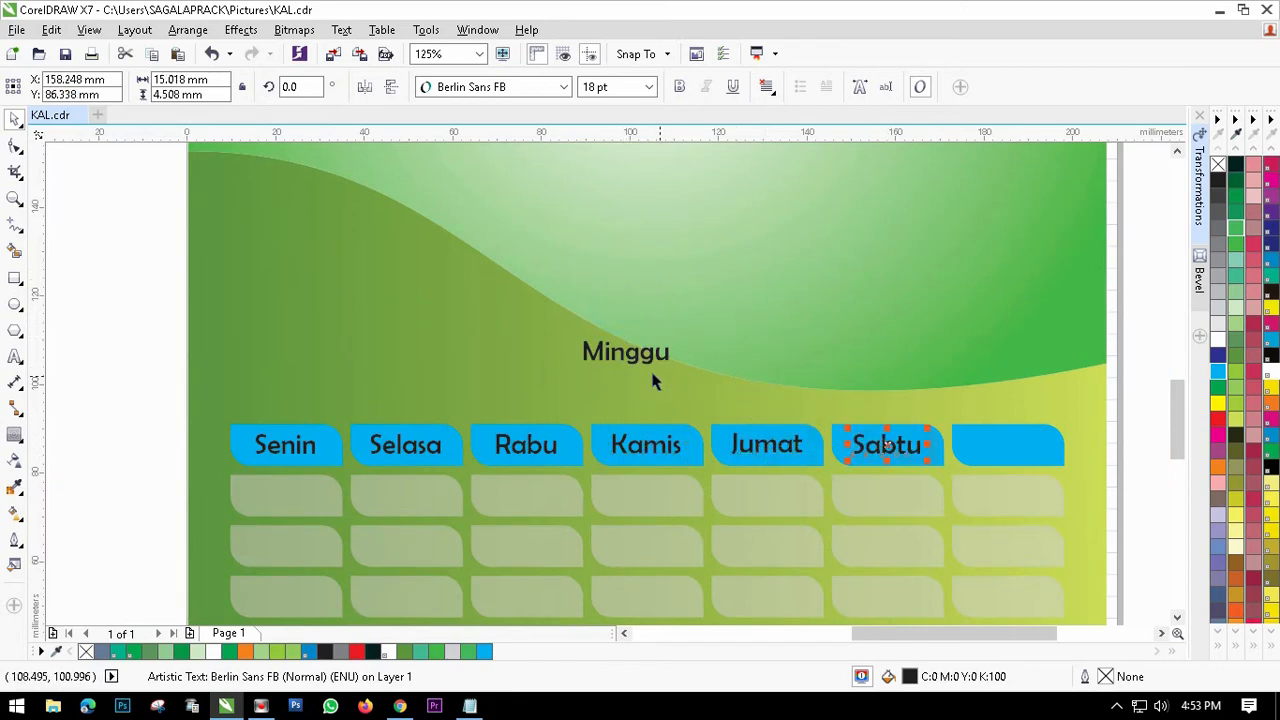
{"action": "left_click_drag", "start_coordinate": [654, 374], "coordinate": [1010, 446]}
{"action": "scroll", "coordinate": [503, 468], "scroll_direction": "down", "scroll_amount": 1}
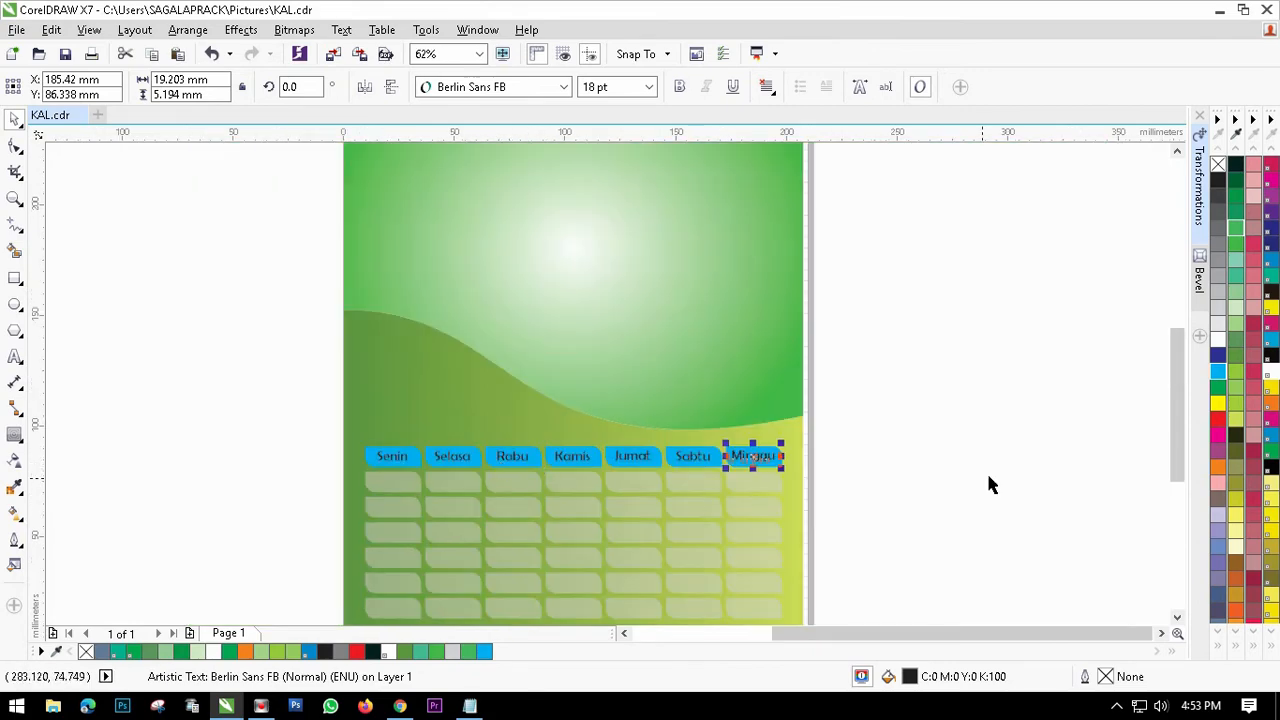
Step: Fill the header cell behind Minggu with red (M:100 Y:100)
{"action": "left_click", "coordinate": [1057, 447]}
{"action": "scroll", "coordinate": [780, 488], "scroll_direction": "up", "scroll_amount": 1}
{"action": "left_click", "coordinate": [803, 450]}
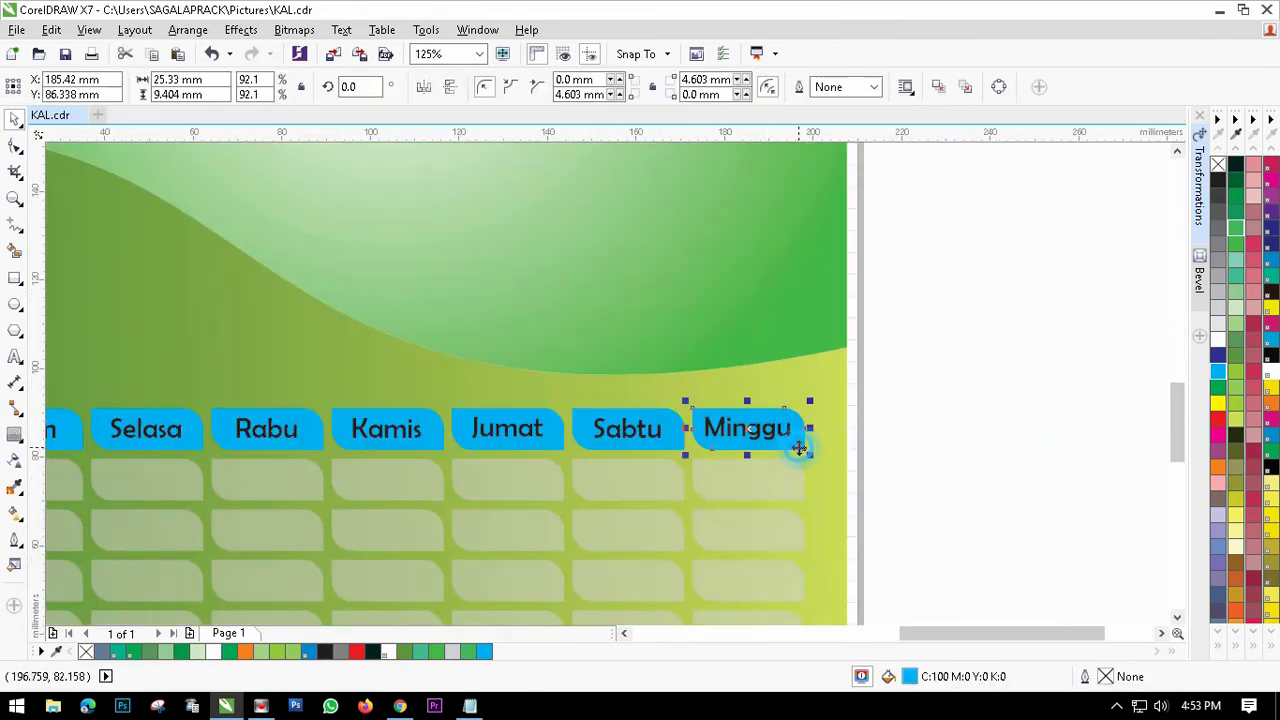
{"action": "left_click", "coordinate": [1220, 405]}
{"action": "left_click", "coordinate": [1218, 420]}
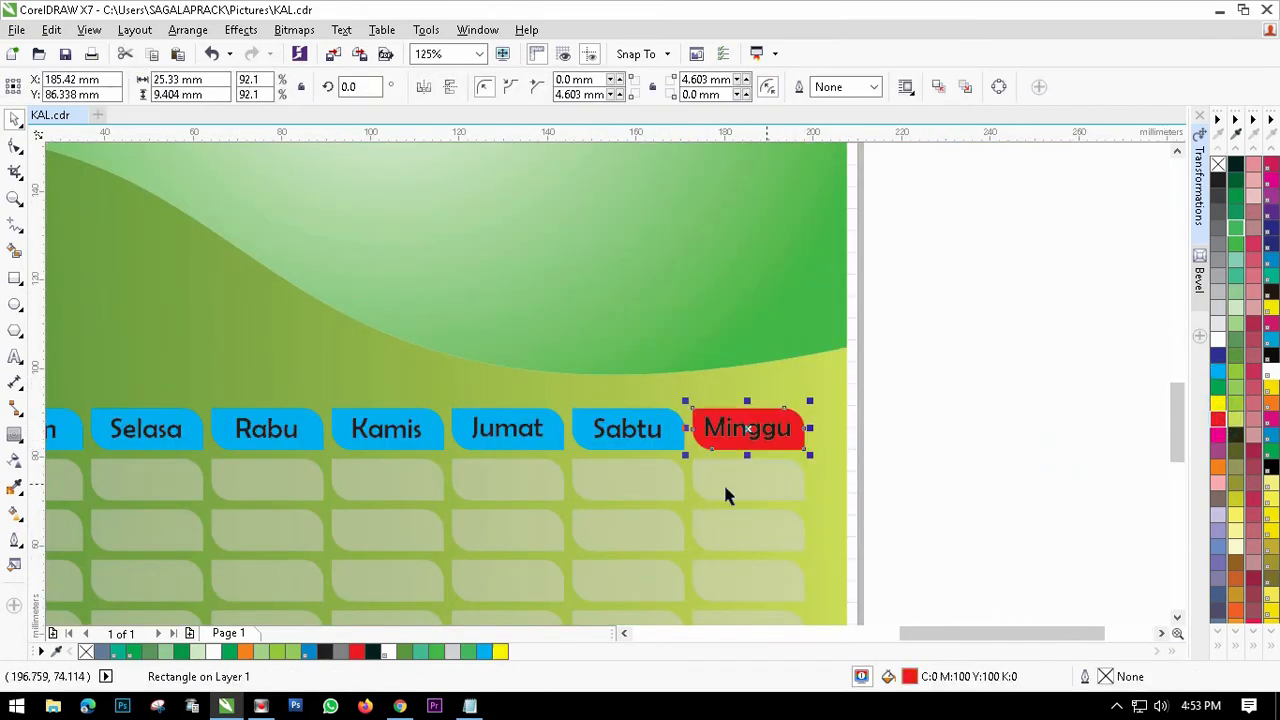
Step: Fill the header cell behind Jumat with green (C:100 Y:100)
{"action": "left_click", "coordinate": [552, 446]}
{"action": "left_click", "coordinate": [1219, 383]}
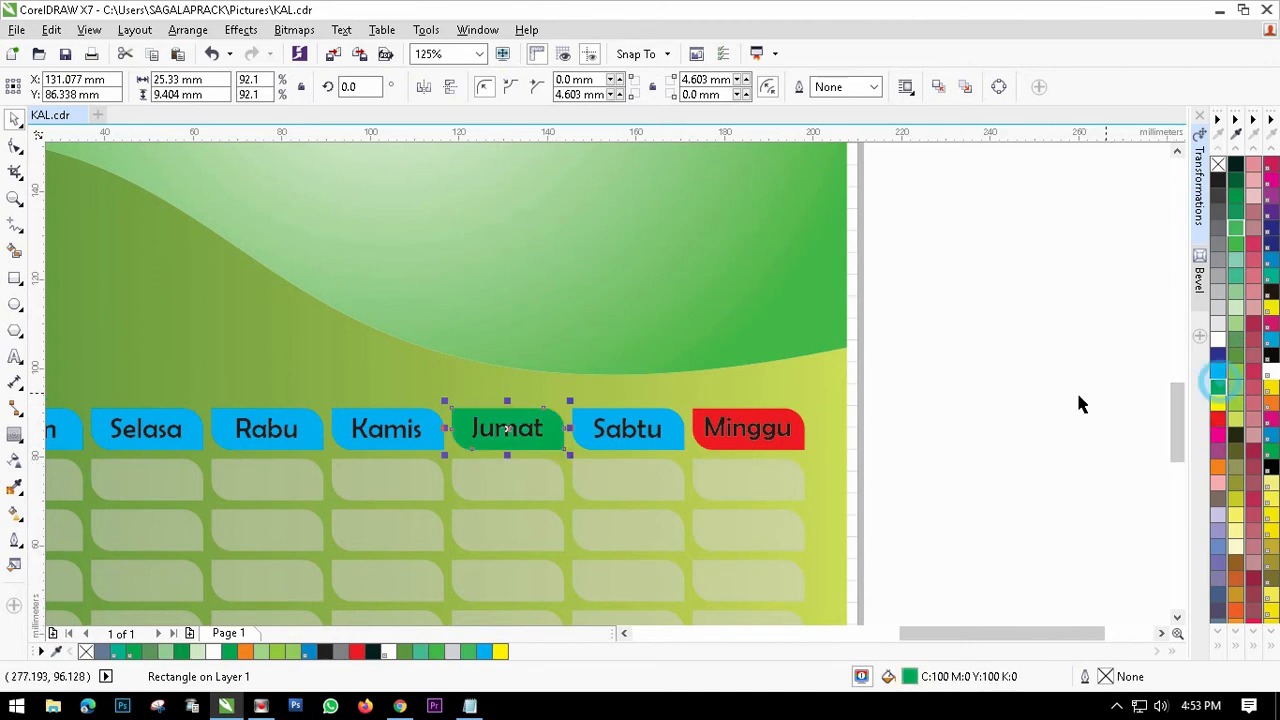
{"action": "scroll", "coordinate": [658, 397], "scroll_direction": "down", "scroll_amount": 1}
{"action": "left_click", "coordinate": [911, 366]}
{"action": "scroll", "coordinate": [692, 415], "scroll_direction": "down", "scroll_amount": 1}
{"action": "scroll", "coordinate": [645, 437], "scroll_direction": "up", "scroll_amount": 1}
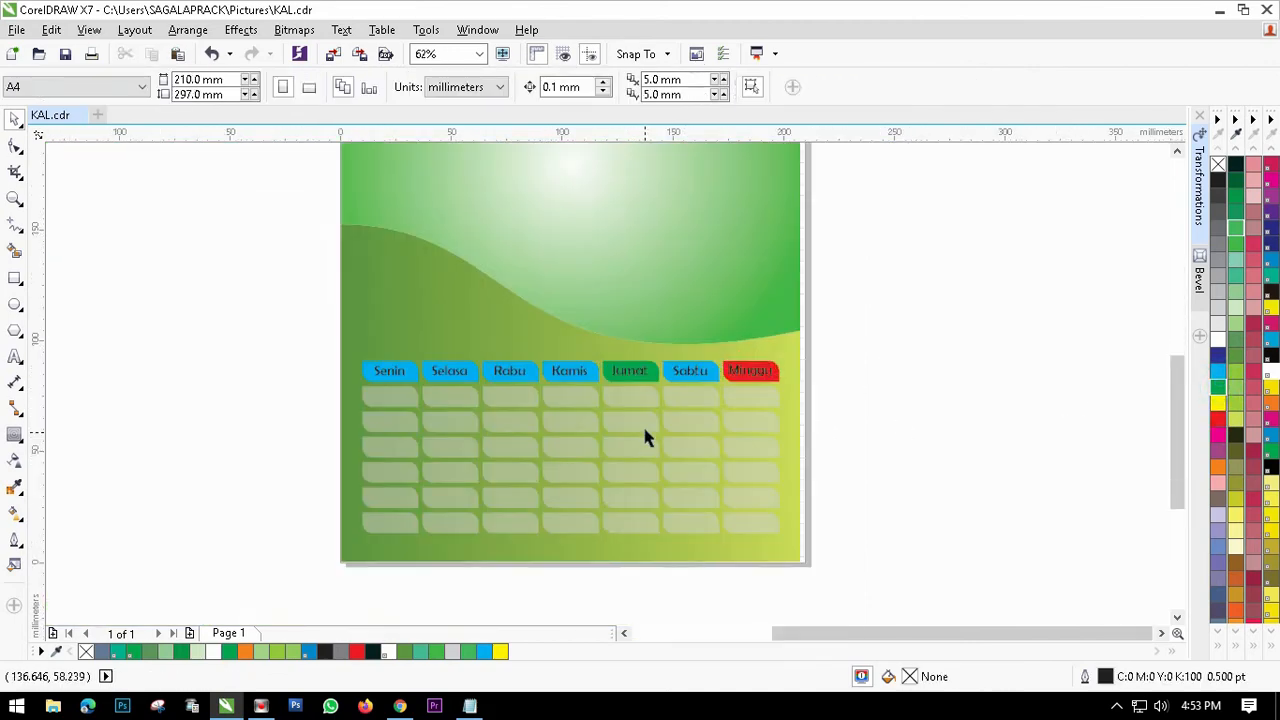
Step: Examine the weekday header row and empty date cells against the March 2021 reference calendar beside the page
{"action": "scroll", "coordinate": [645, 398], "scroll_direction": "up", "scroll_amount": 1}
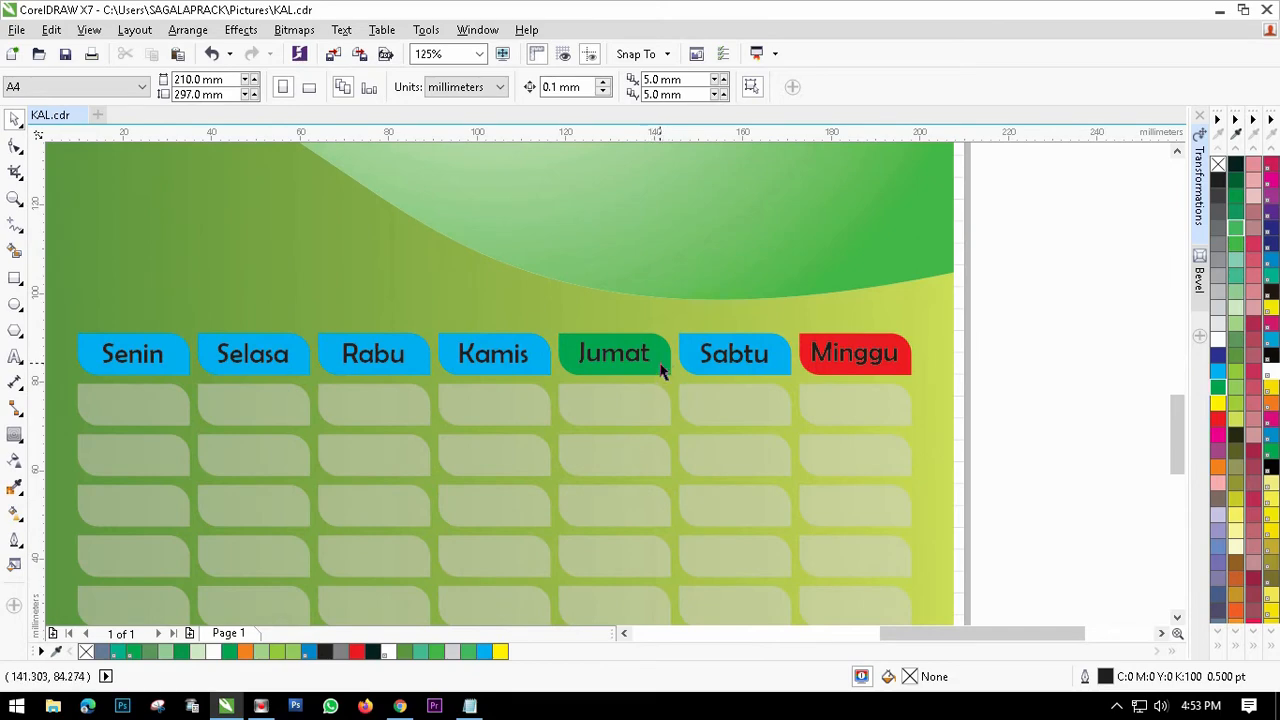
{"action": "scroll", "coordinate": [660, 370], "scroll_direction": "down", "scroll_amount": 1}
{"action": "scroll", "coordinate": [670, 410], "scroll_direction": "down", "scroll_amount": 1}
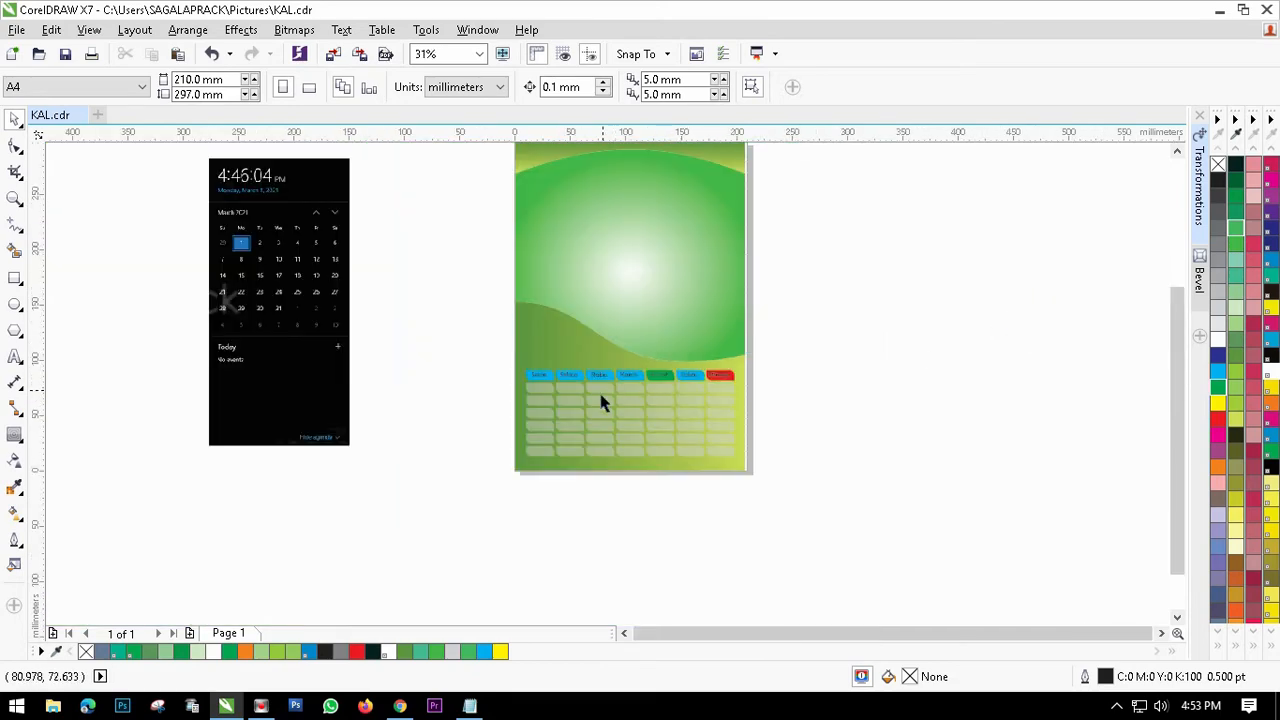
{"action": "scroll", "coordinate": [601, 402], "scroll_direction": "up", "scroll_amount": 2}
{"action": "scroll", "coordinate": [589, 383], "scroll_direction": "down", "scroll_amount": 2}
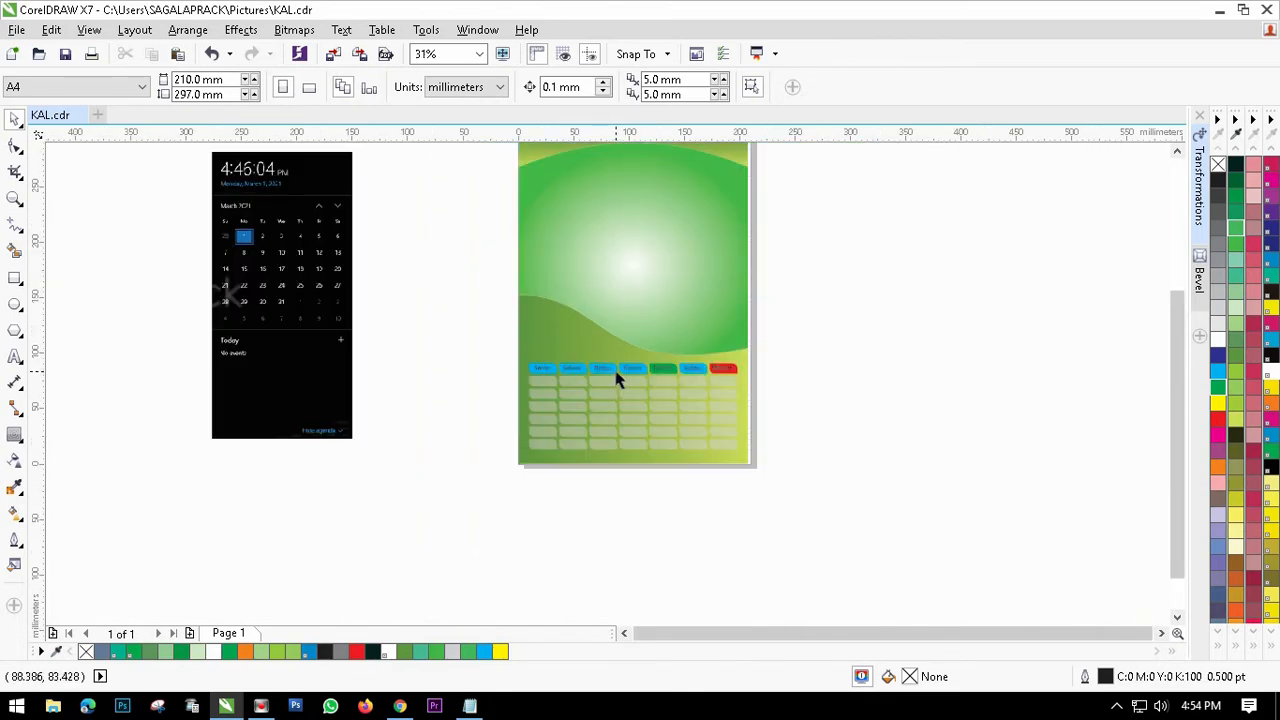
{"action": "scroll", "coordinate": [240, 236], "scroll_direction": "up", "scroll_amount": 2}
{"action": "scroll", "coordinate": [214, 234], "scroll_direction": "down", "scroll_amount": 2}
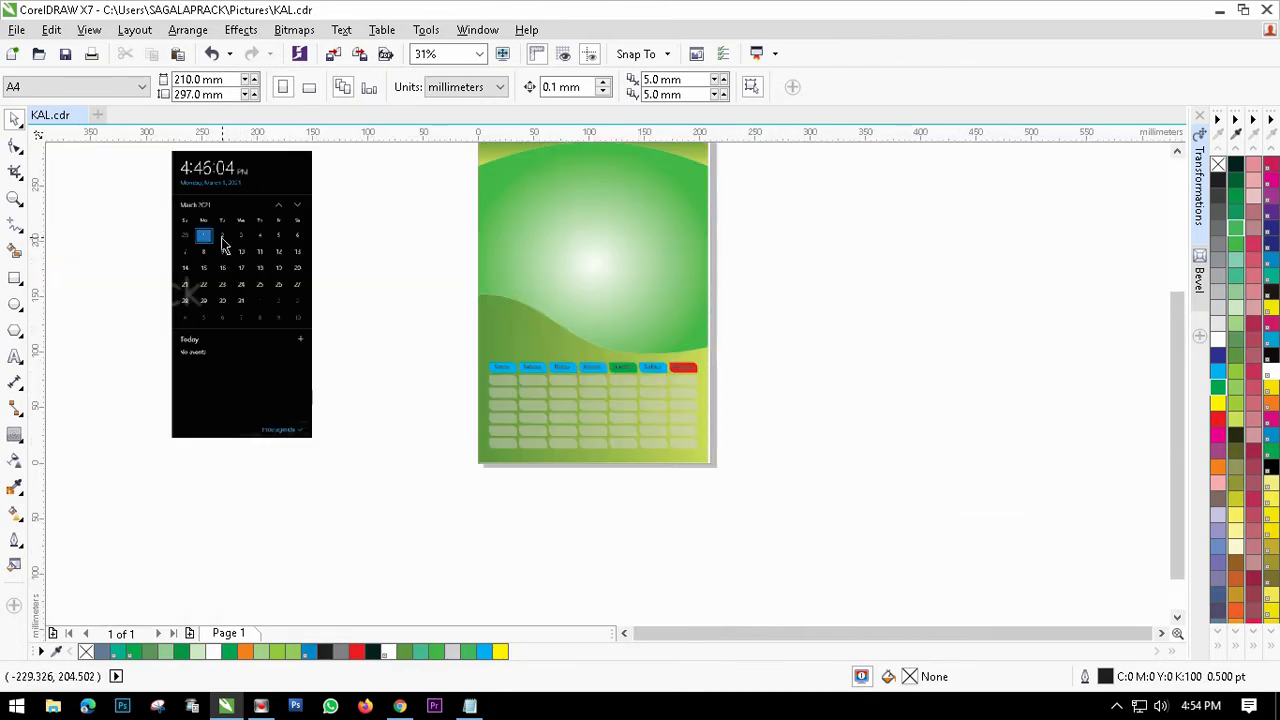
{"action": "scroll", "coordinate": [222, 245], "scroll_direction": "up", "scroll_amount": 1}
{"action": "scroll", "coordinate": [388, 207], "scroll_direction": "down", "scroll_amount": 1}
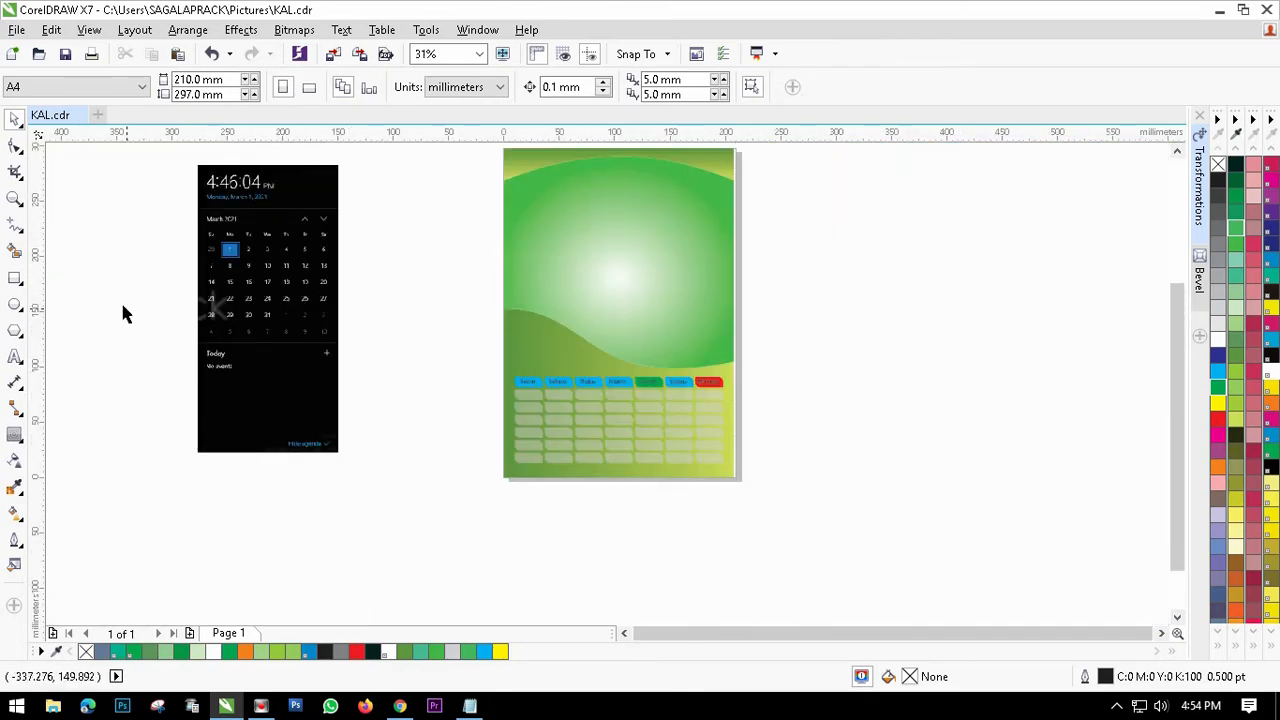
Step: Add a vertical artistic text list of the numbers 1 to 31, one per line, just outside the page's right edge
{"action": "left_click", "coordinate": [15, 358]}
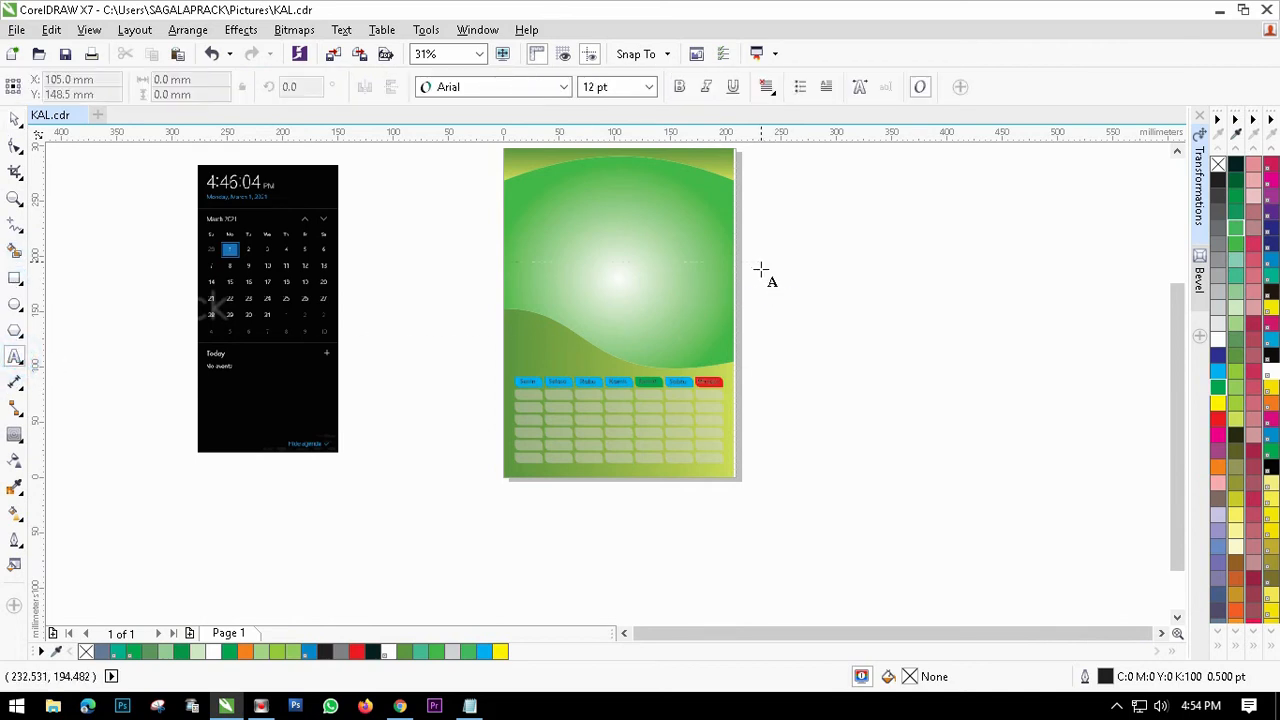
{"action": "left_click", "coordinate": [735, 245]}
{"action": "type", "text": "1"}
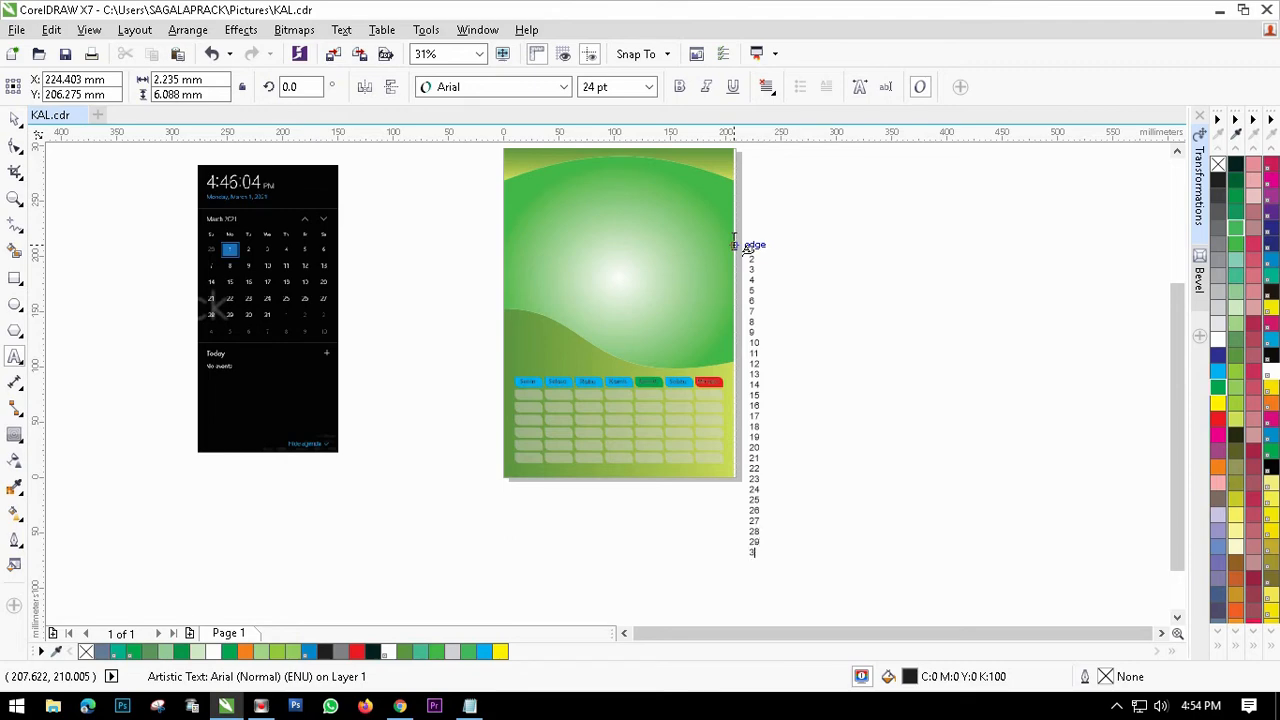
{"action": "scroll", "coordinate": [760, 403], "scroll_direction": "down", "scroll_amount": 2}
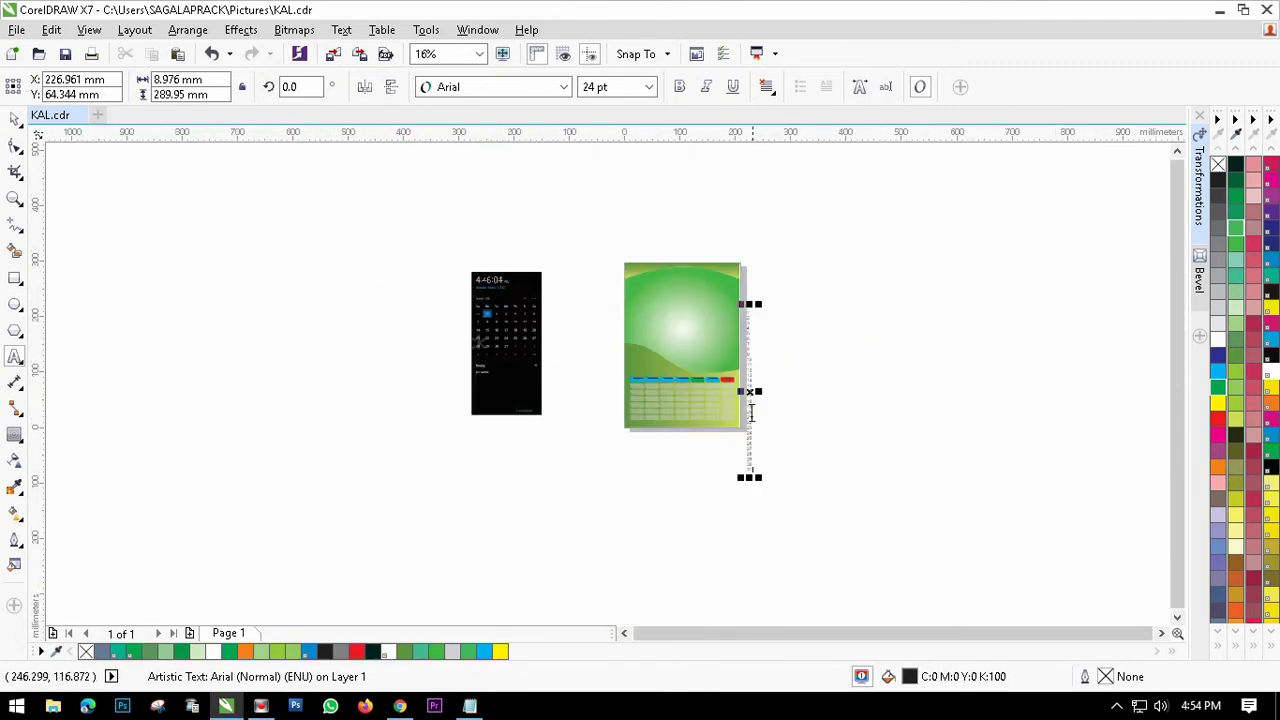
{"action": "scroll", "coordinate": [734, 429], "scroll_direction": "up", "scroll_amount": 3}
{"action": "scroll", "coordinate": [735, 437], "scroll_direction": "down", "scroll_amount": 1}
{"action": "scroll", "coordinate": [750, 380], "scroll_direction": "down", "scroll_amount": 2}
{"action": "scroll", "coordinate": [777, 271], "scroll_direction": "up", "scroll_amount": 1}
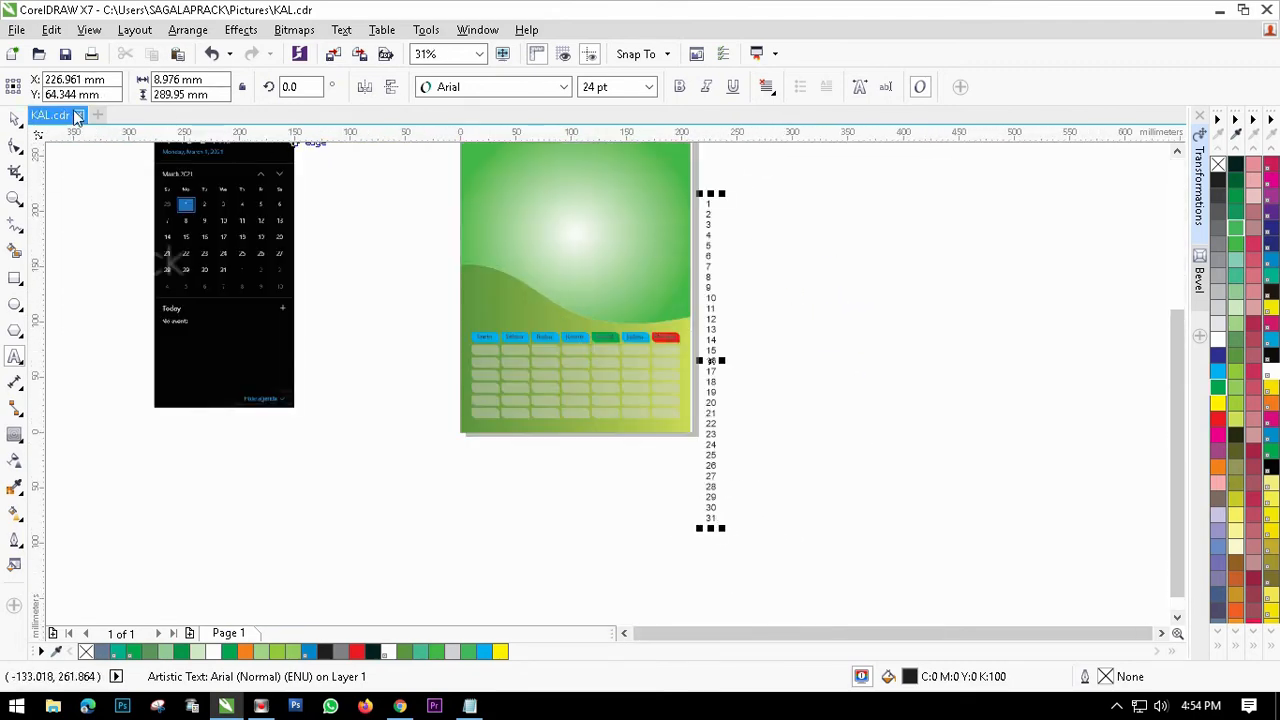
Step: Set the font of the number list to Berlin Sans FB after trying Blader
{"action": "left_click", "coordinate": [563, 87]}
{"action": "left_click", "coordinate": [502, 154]}
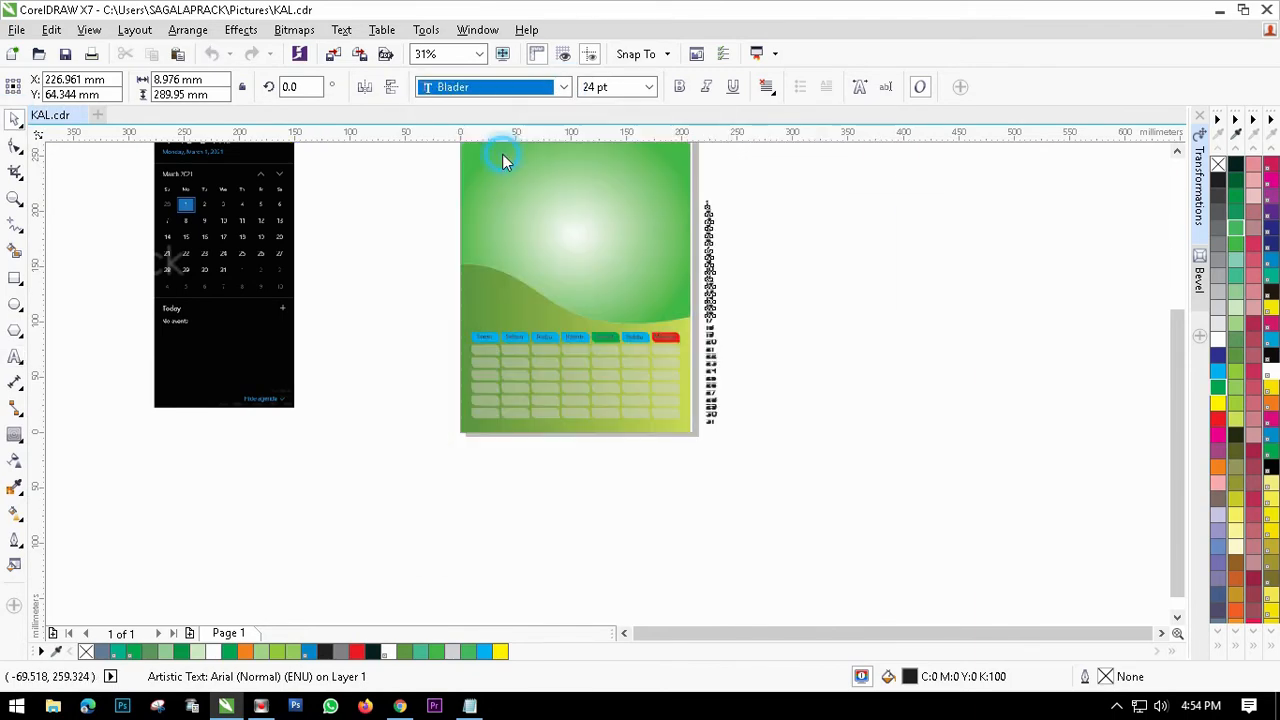
{"action": "scroll", "coordinate": [726, 357], "scroll_direction": "up", "scroll_amount": 3}
{"action": "left_click", "coordinate": [563, 87]}
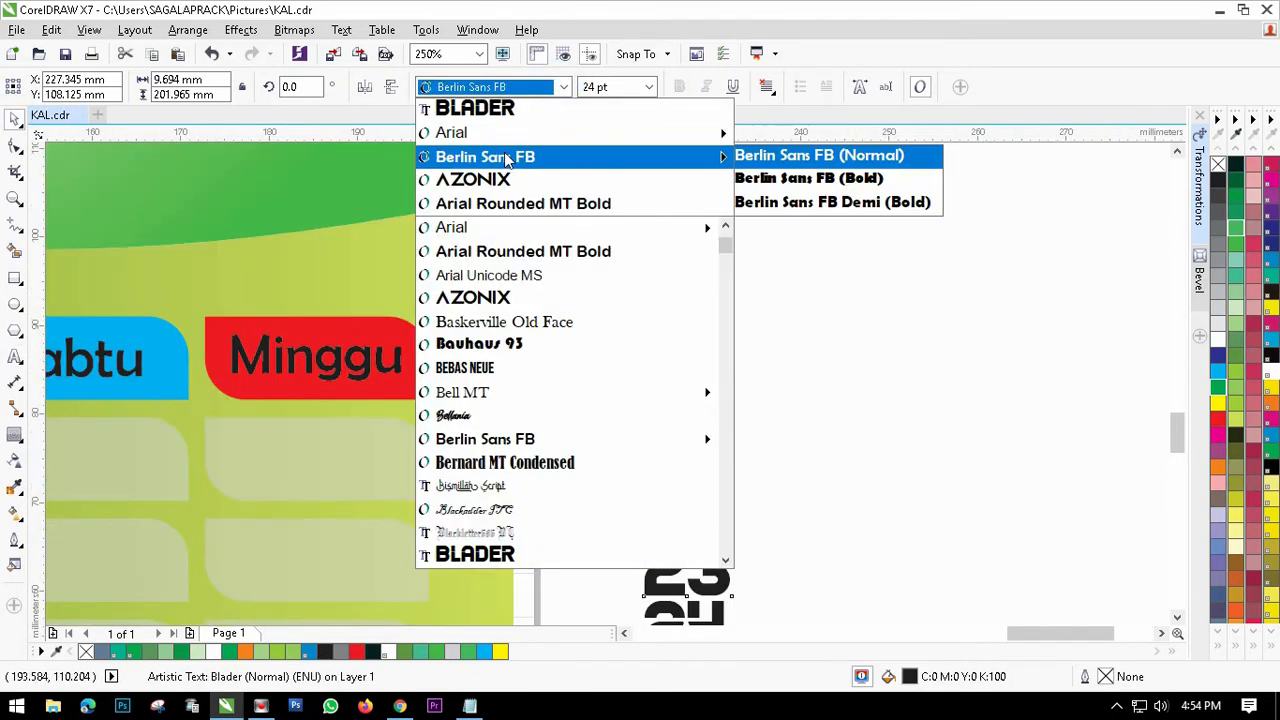
{"action": "left_click", "coordinate": [500, 163]}
{"action": "scroll", "coordinate": [697, 306], "scroll_direction": "down", "scroll_amount": 2}
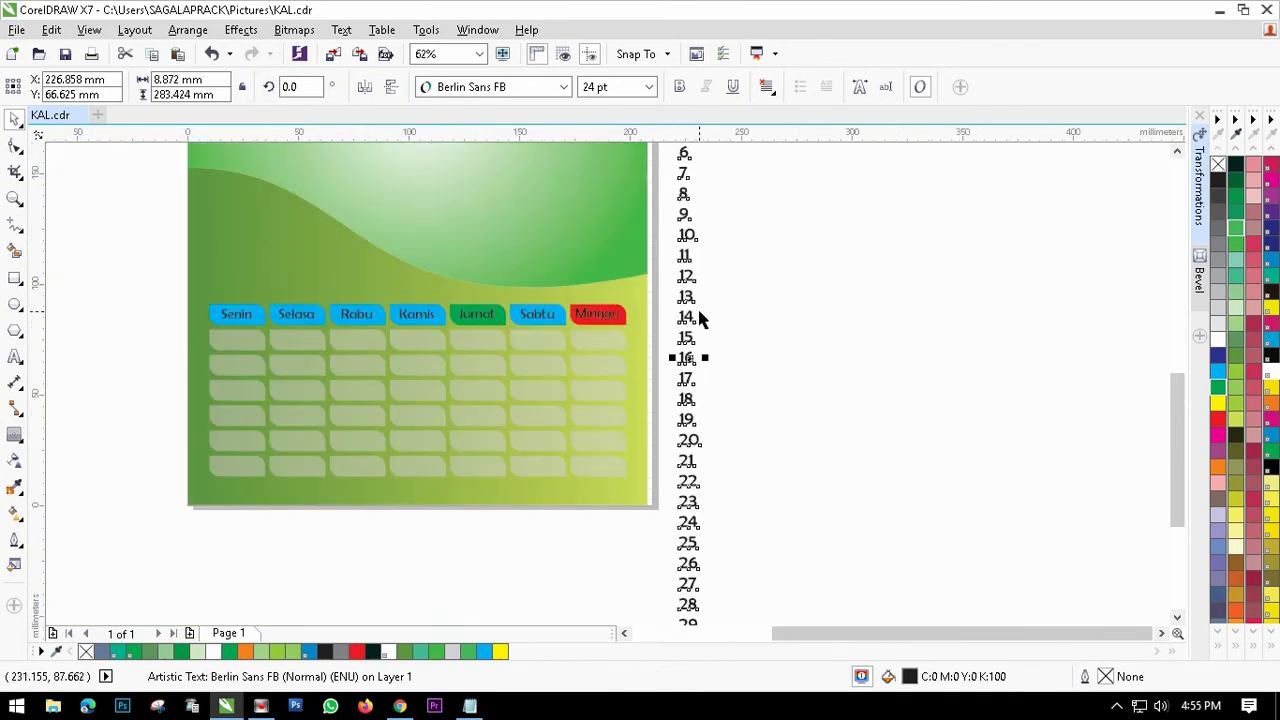
Step: Try bold weight on the list of date numbers
{"action": "scroll", "coordinate": [686, 177], "scroll_direction": "up", "scroll_amount": 1}
{"action": "left_click", "coordinate": [679, 87]}
{"action": "left_click", "coordinate": [679, 87]}
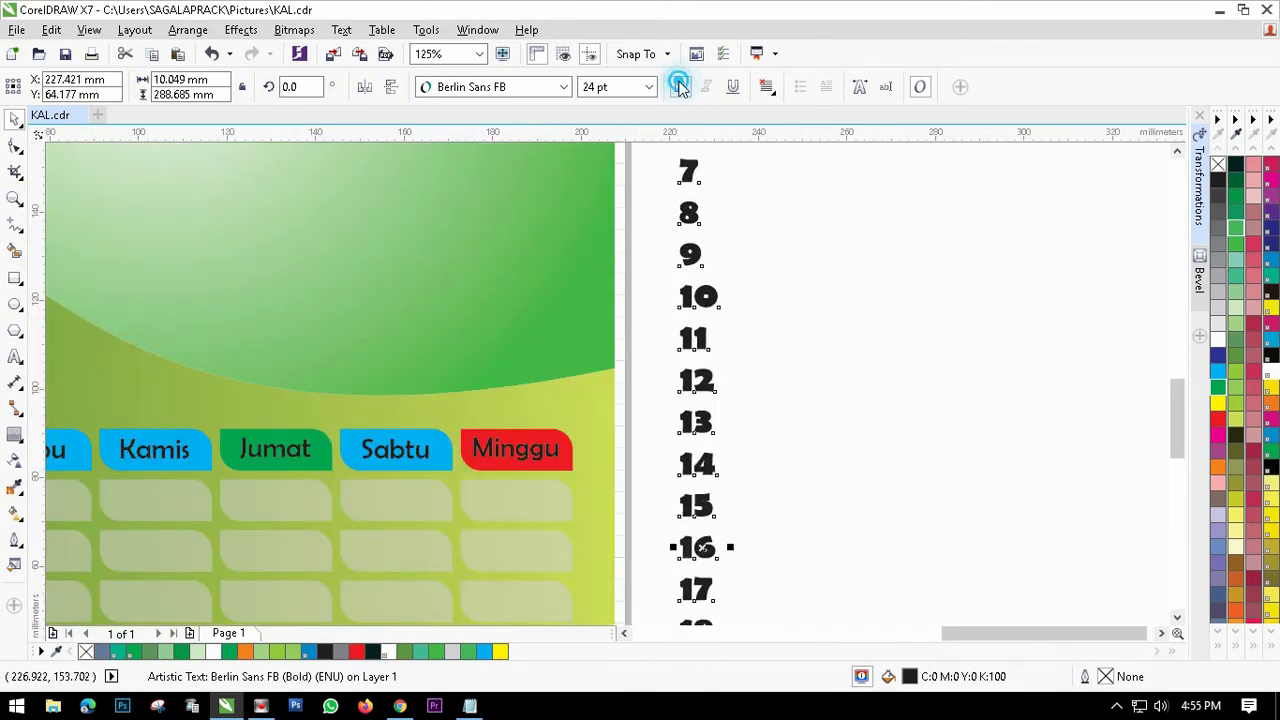
{"action": "scroll", "coordinate": [723, 303], "scroll_direction": "down", "scroll_amount": 2}
{"action": "left_click", "coordinate": [752, 266]}
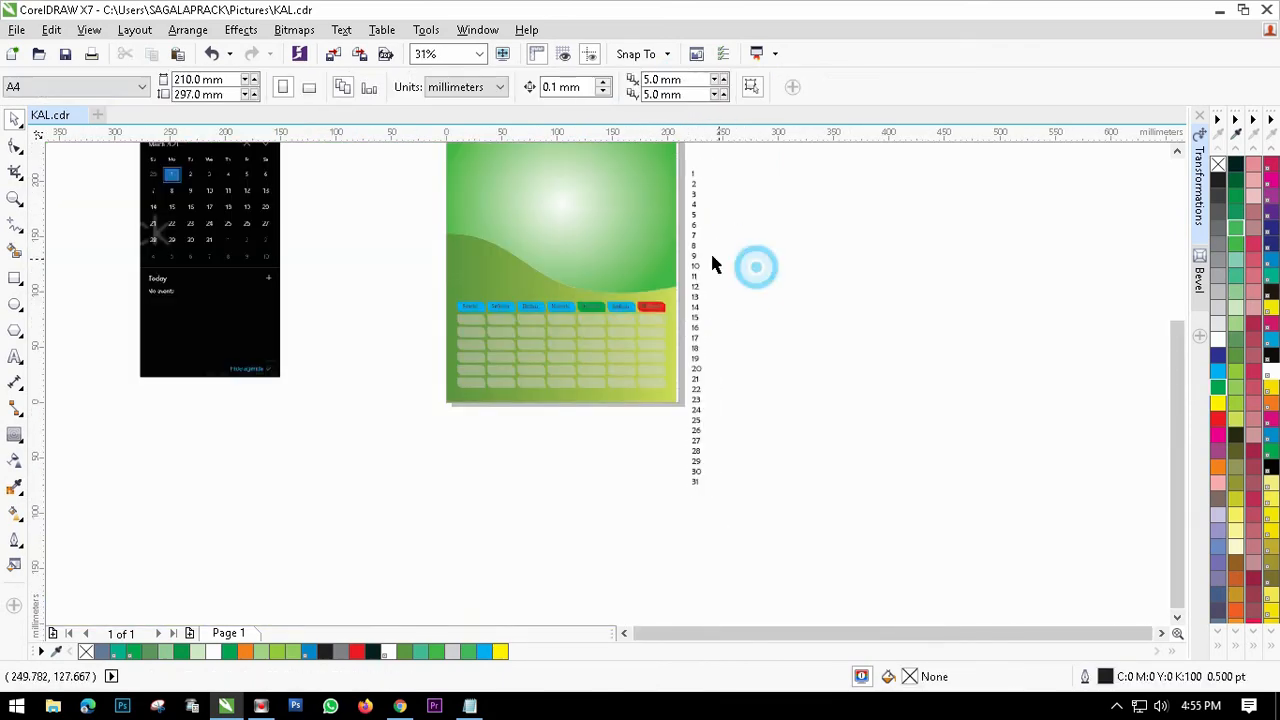
Step: Break the list of numbers 1 to 31 apart into separate text objects
{"action": "left_click_drag", "start_coordinate": [686, 170], "coordinate": [758, 512]}
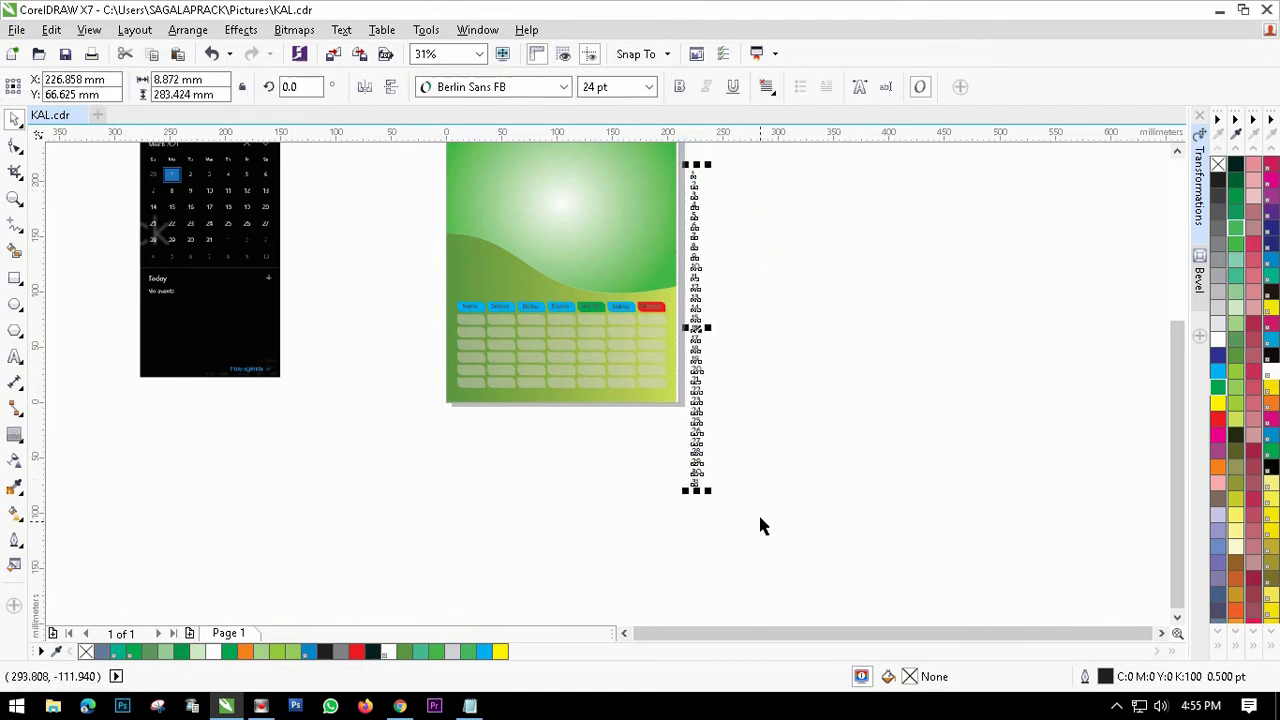
{"action": "left_click", "coordinate": [187, 30]}
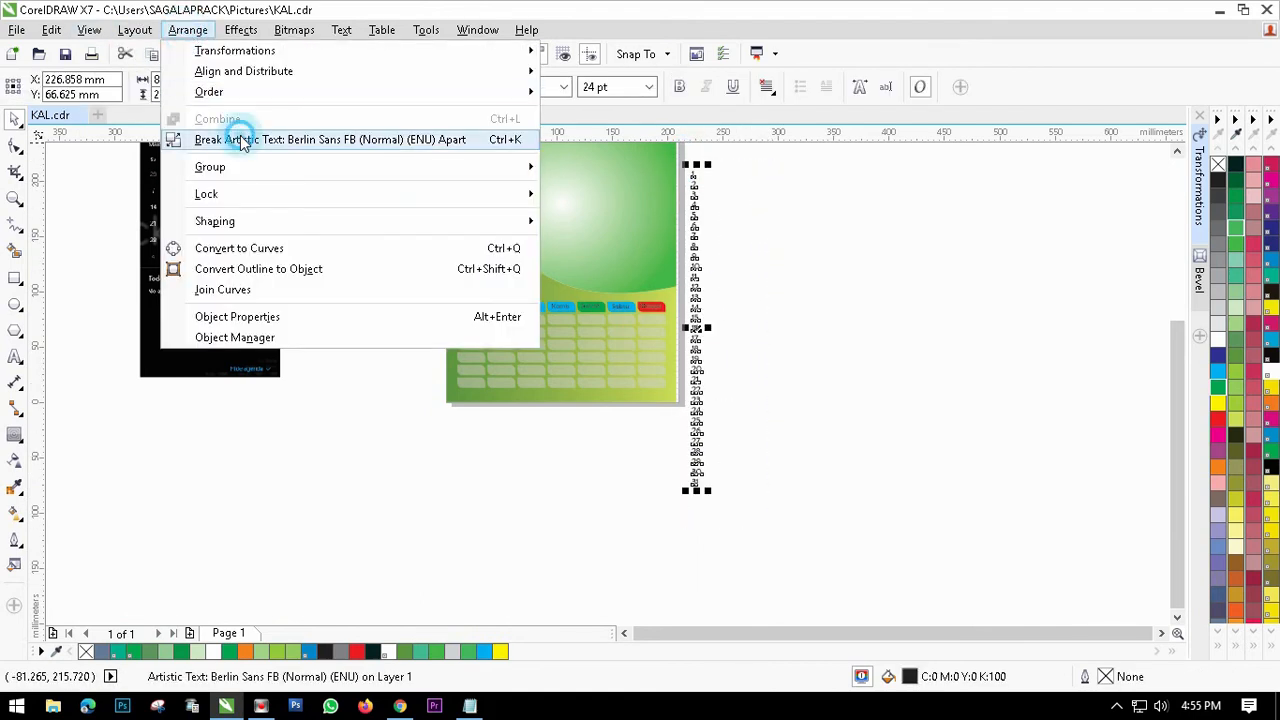
{"action": "left_click", "coordinate": [245, 137]}
{"action": "left_click", "coordinate": [800, 280]}
Step: Move the numbers 1 to 16 together to the empty area just outside the page's left edge
{"action": "left_click_drag", "start_coordinate": [732, 163], "coordinate": [705, 340]}
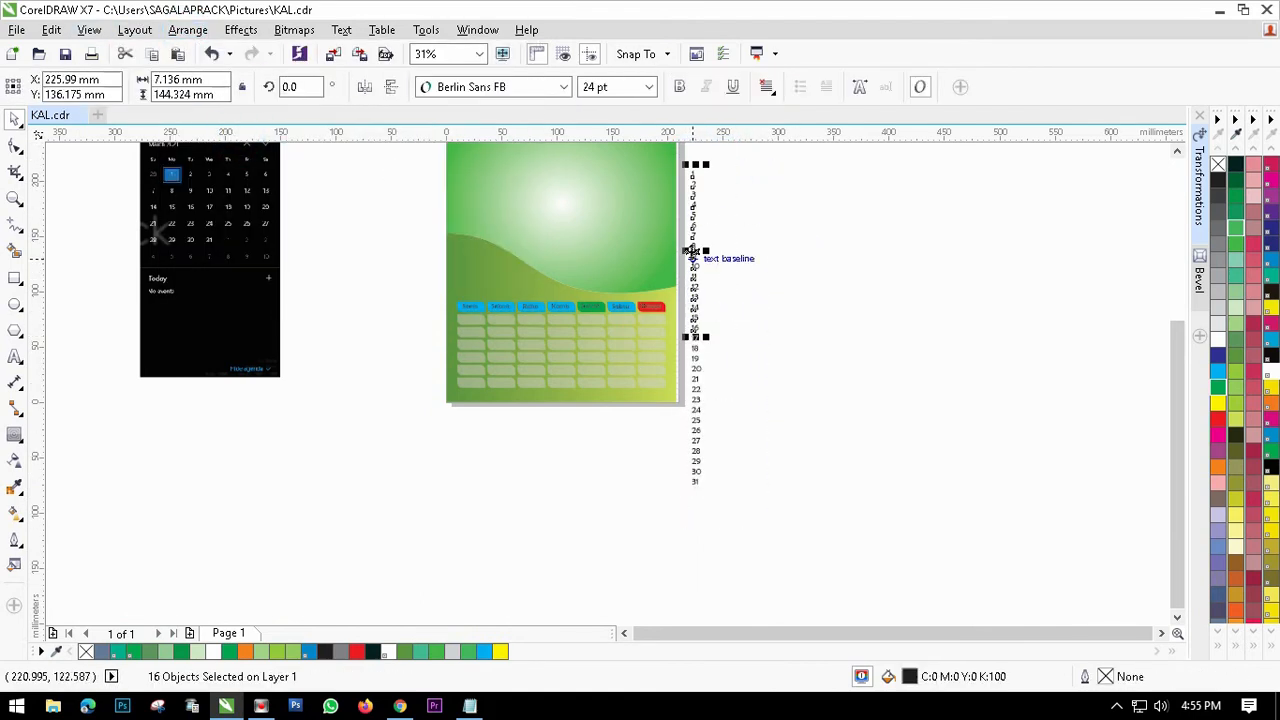
{"action": "left_click_drag", "start_coordinate": [694, 224], "coordinate": [422, 351]}
{"action": "scroll", "coordinate": [440, 292], "scroll_direction": "up", "scroll_amount": 2}
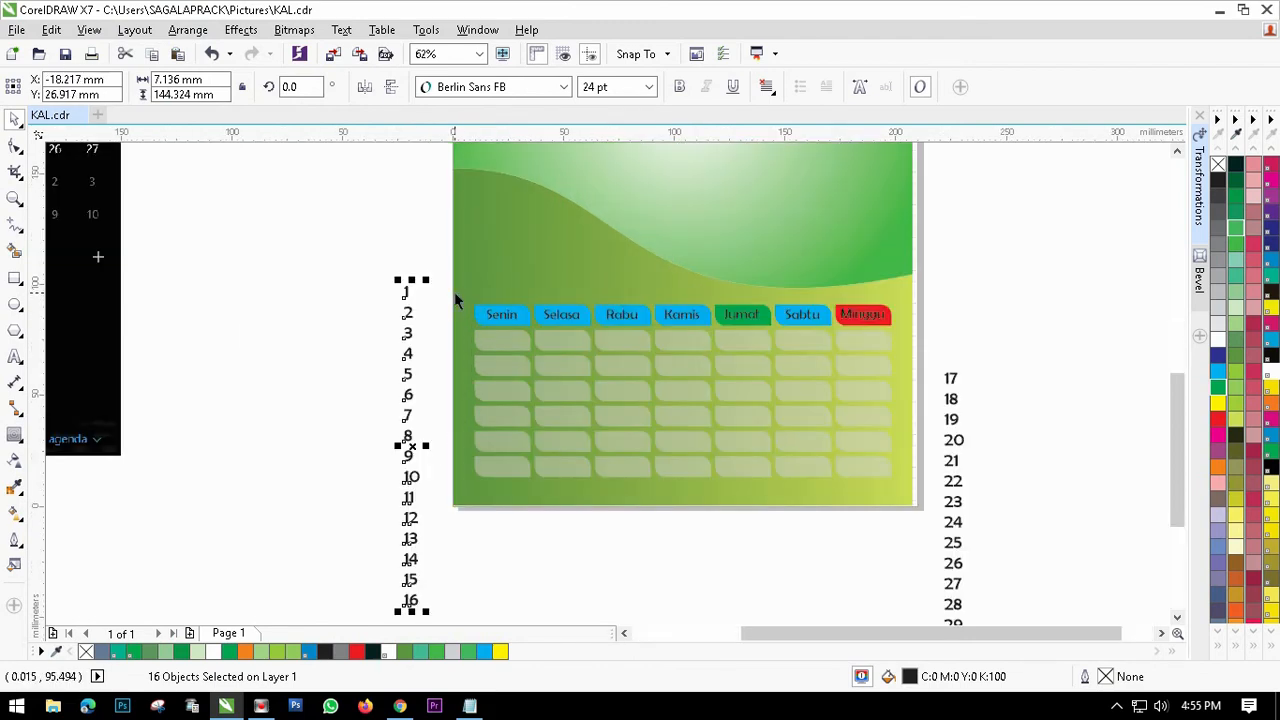
Step: Check on the March 2021 reference calendar which weekday the 1st falls on
{"action": "scroll", "coordinate": [440, 292], "scroll_direction": "down", "scroll_amount": 2}
{"action": "scroll", "coordinate": [210, 150], "scroll_direction": "up", "scroll_amount": 2}
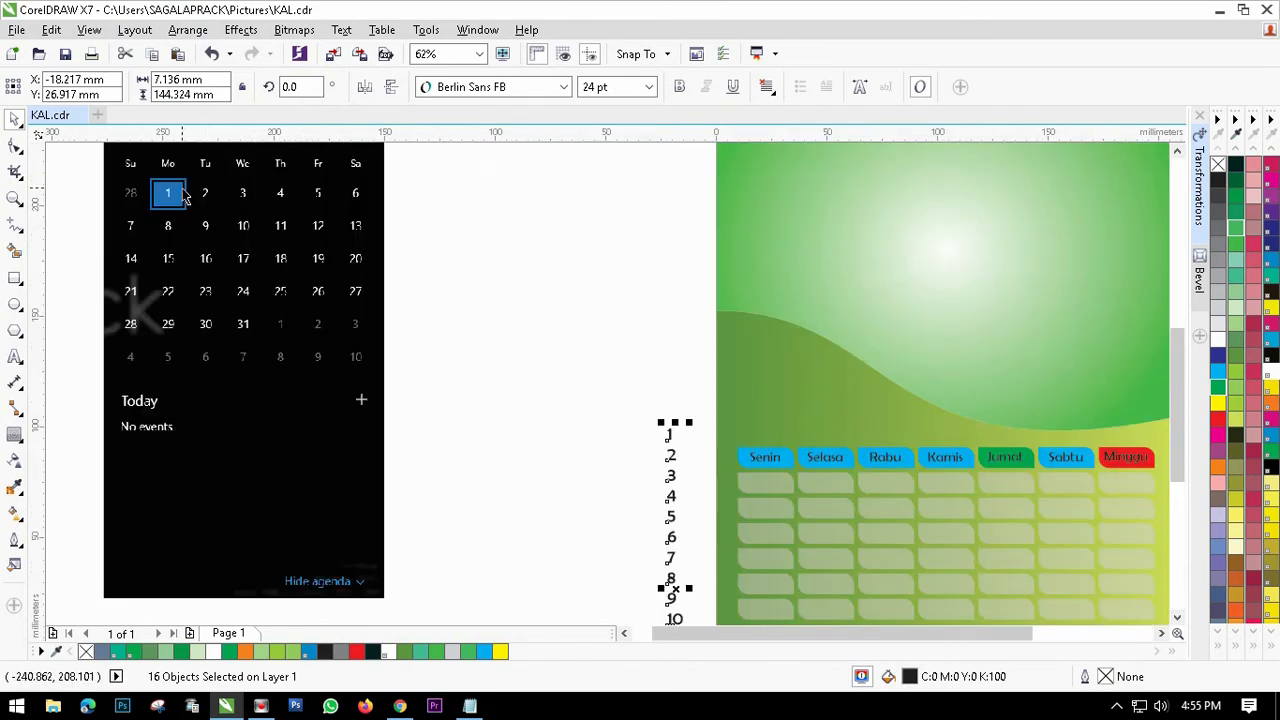
{"action": "scroll", "coordinate": [157, 178], "scroll_direction": "up", "scroll_amount": 1}
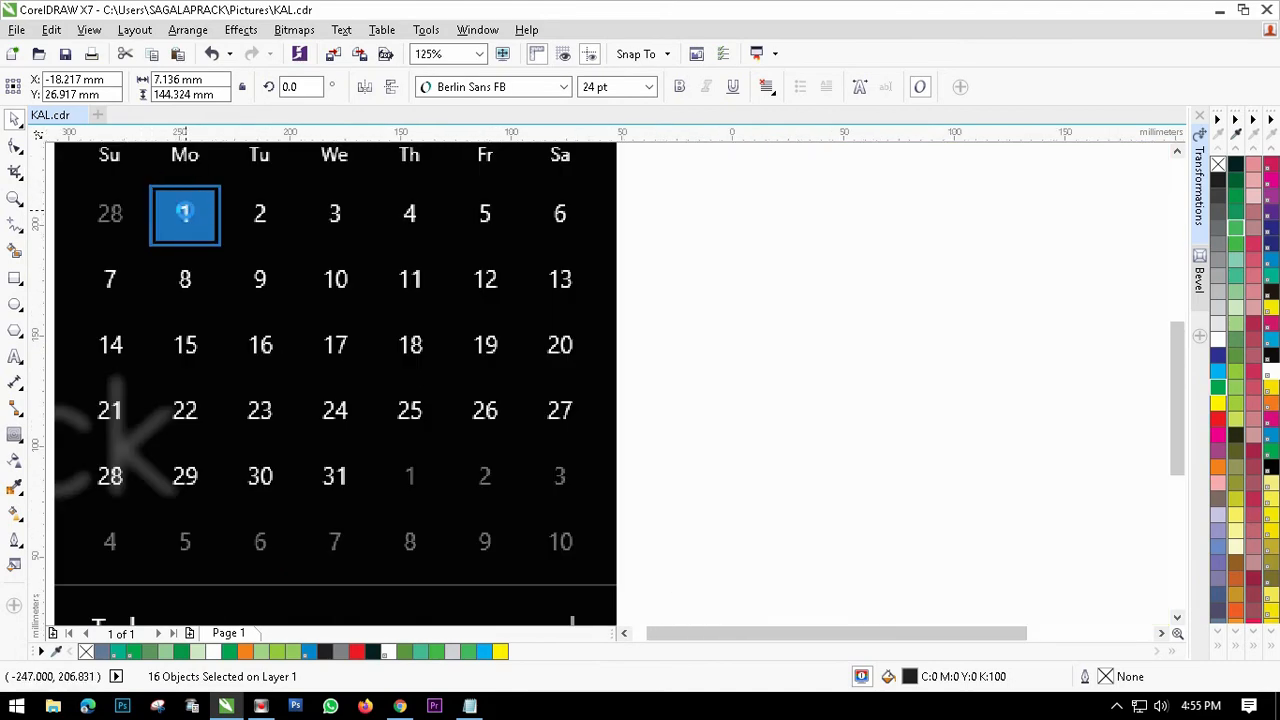
{"action": "scroll", "coordinate": [185, 215], "scroll_direction": "down", "scroll_amount": 1}
{"action": "scroll", "coordinate": [405, 317], "scroll_direction": "down", "scroll_amount": 1}
{"action": "scroll", "coordinate": [543, 395], "scroll_direction": "up", "scroll_amount": 1}
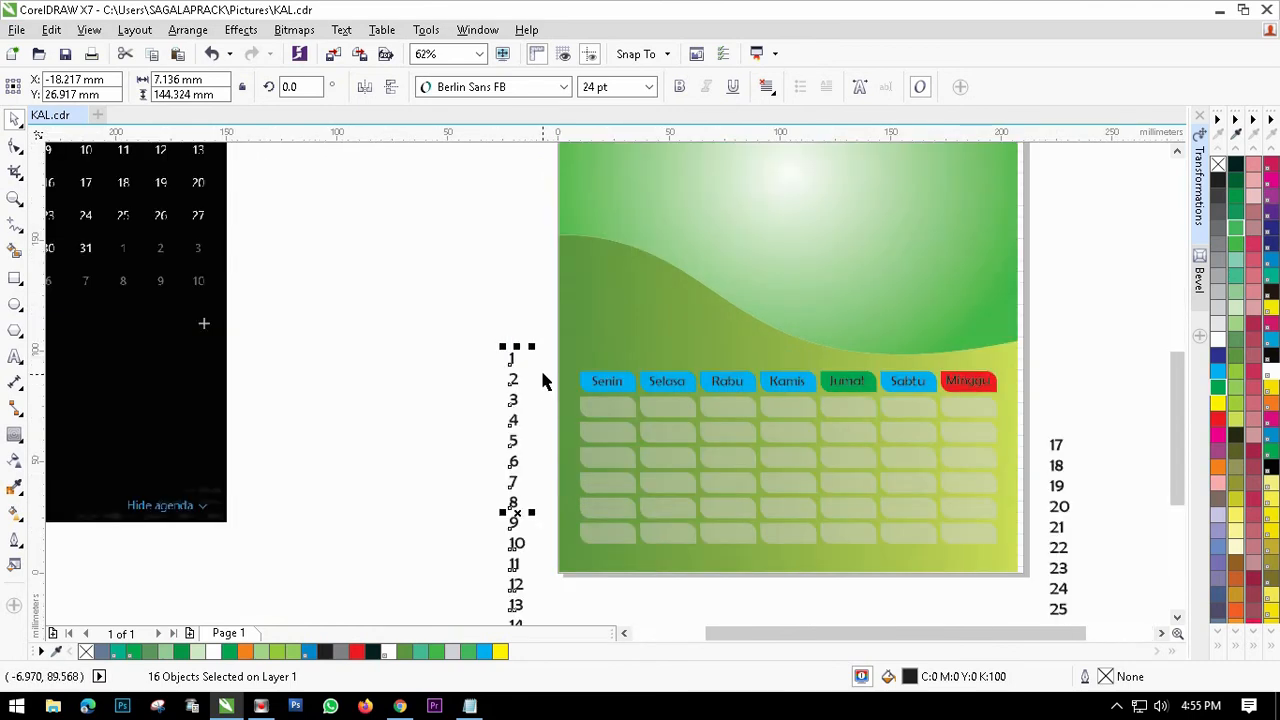
{"action": "left_click", "coordinate": [428, 340]}
Step: Place the numbers 1 to 7 in the centres of the first date row's cells, from Senin to Minggu
{"action": "scroll", "coordinate": [513, 366], "scroll_direction": "up", "scroll_amount": 1}
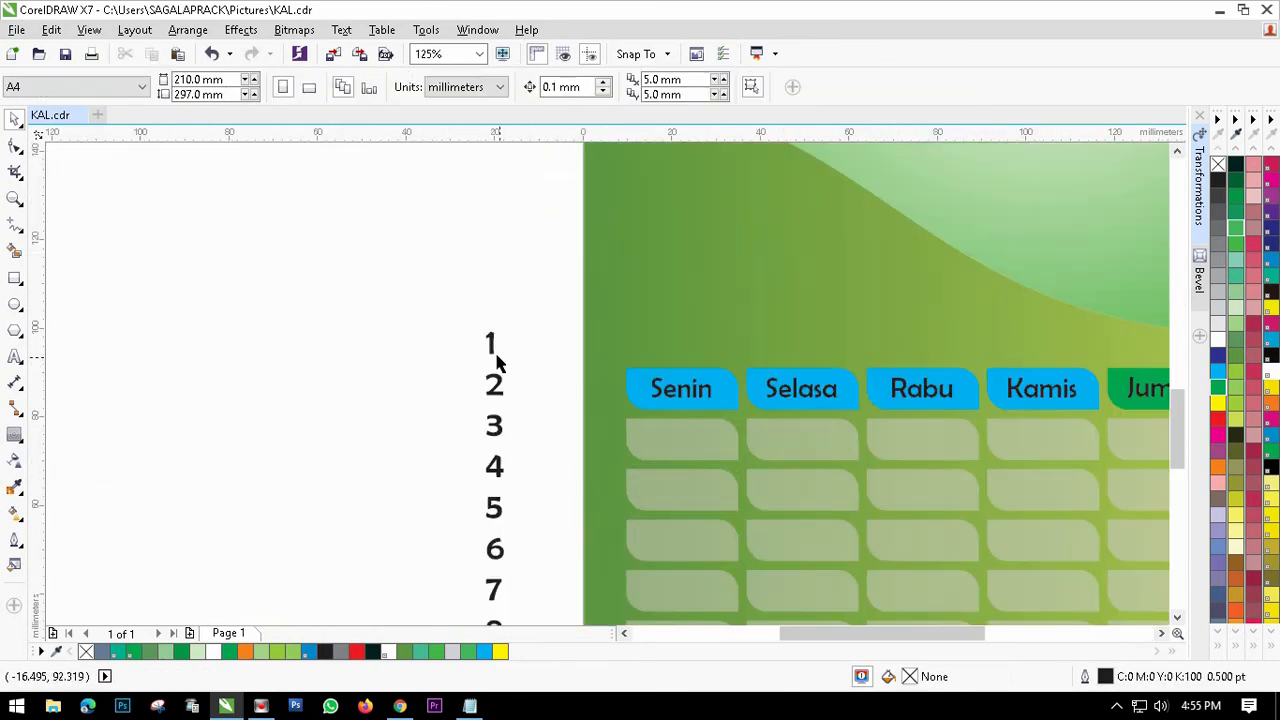
{"action": "left_click", "coordinate": [491, 343]}
{"action": "left_click_drag", "start_coordinate": [491, 343], "coordinate": [686, 440]}
{"action": "left_click", "coordinate": [494, 388]}
{"action": "left_click_drag", "start_coordinate": [494, 388], "coordinate": [801, 442]}
{"action": "left_click_drag", "start_coordinate": [500, 428], "coordinate": [930, 442]}
{"action": "scroll", "coordinate": [617, 466], "scroll_direction": "down", "scroll_amount": 1}
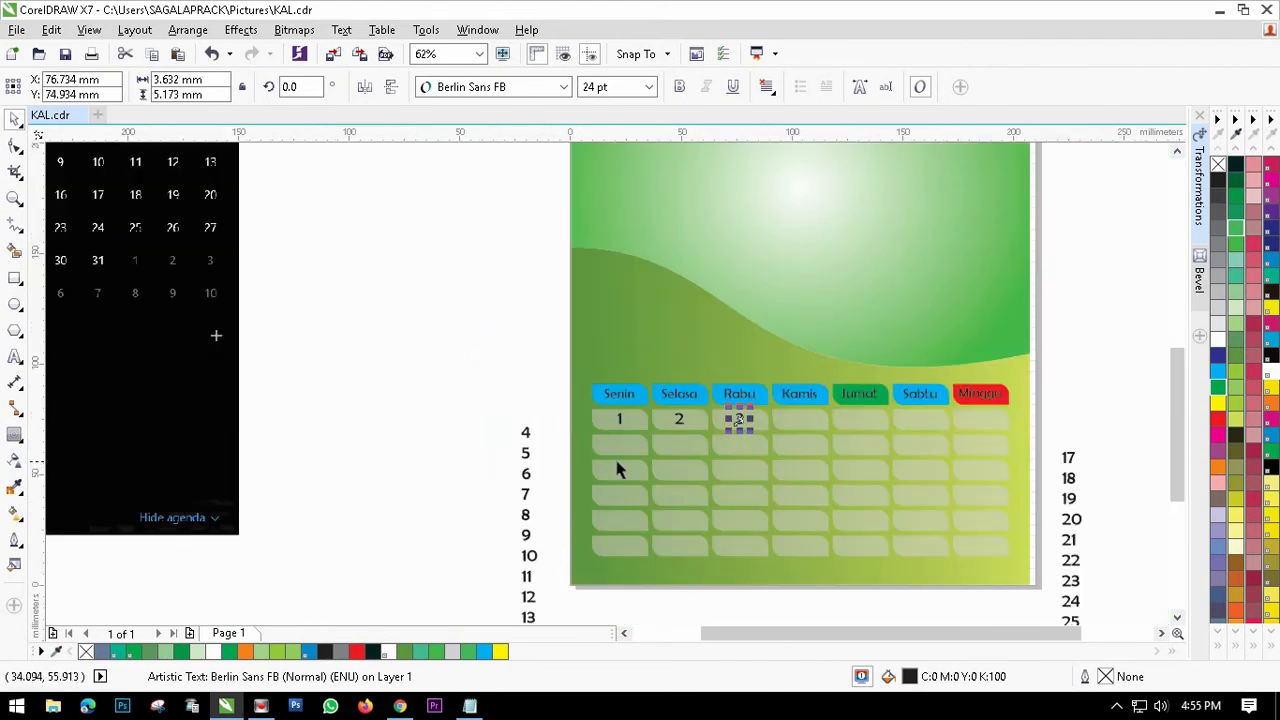
{"action": "left_click_drag", "start_coordinate": [525, 434], "coordinate": [800, 418]}
{"action": "left_click_drag", "start_coordinate": [525, 454], "coordinate": [862, 420]}
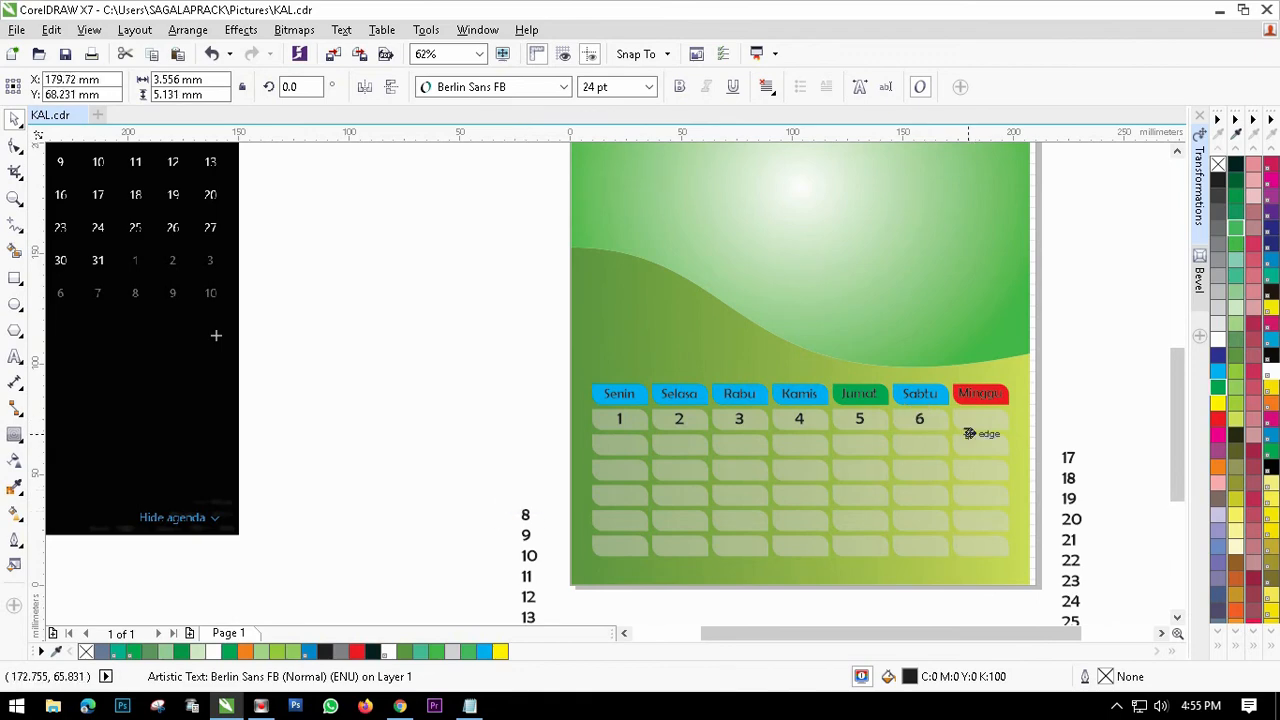
Step: Place the numbers 8 to 14 in the centres of the second date row's cells, from Senin to Minggu
{"action": "left_click_drag", "start_coordinate": [632, 446], "coordinate": [620, 444]}
{"action": "scroll", "coordinate": [680, 471], "scroll_direction": "up", "scroll_amount": 1}
{"action": "scroll", "coordinate": [634, 441], "scroll_direction": "down", "scroll_amount": 1}
{"action": "left_click_drag", "start_coordinate": [503, 519], "coordinate": [662, 438]}
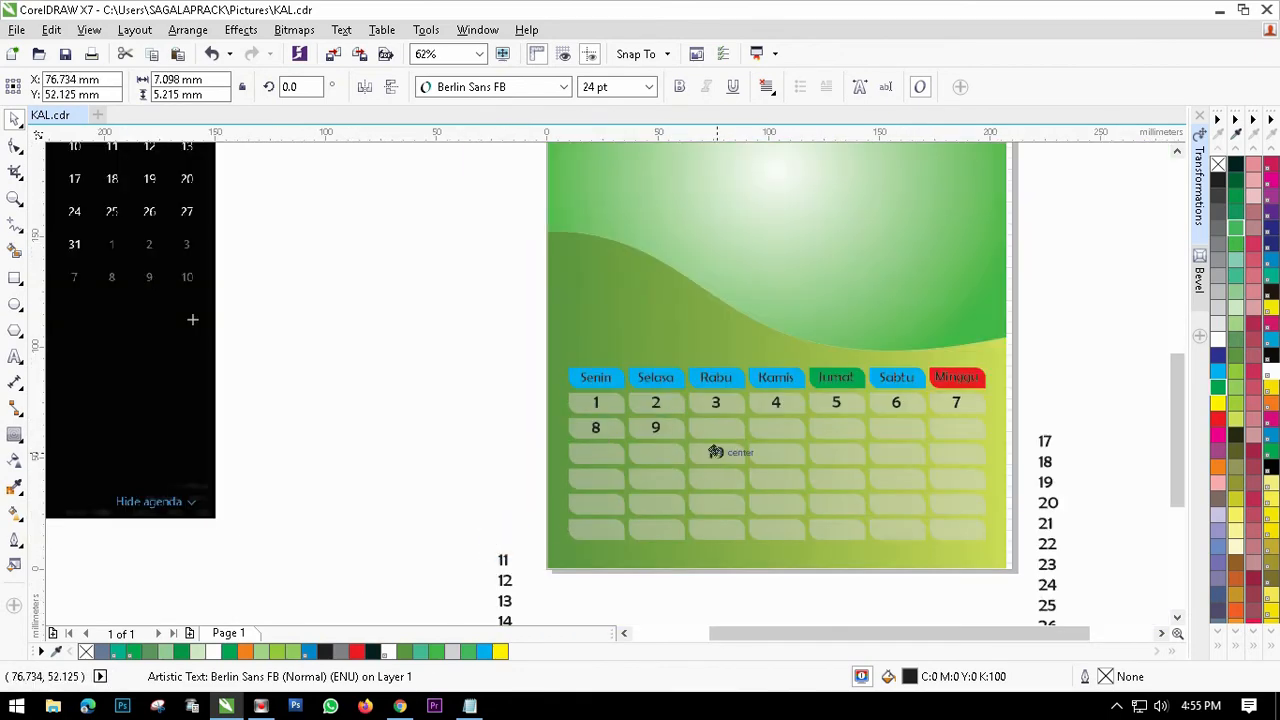
{"action": "left_click_drag", "start_coordinate": [690, 513], "coordinate": [776, 427]}
{"action": "scroll", "coordinate": [740, 455], "scroll_direction": "up", "scroll_amount": 1}
{"action": "scroll", "coordinate": [641, 411], "scroll_direction": "down", "scroll_amount": 1}
{"action": "left_click_drag", "start_coordinate": [448, 553], "coordinate": [717, 415]}
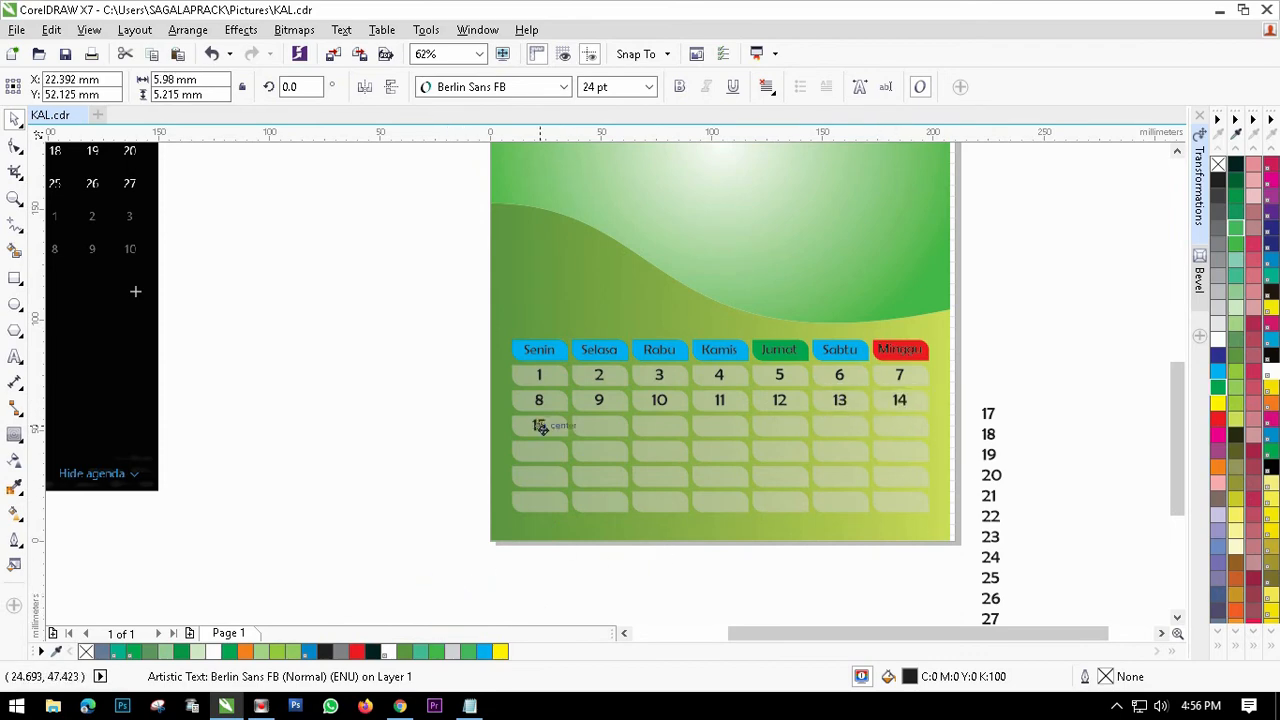
Step: Place 15 to 21 in the third date row's cells and 22 in the fourth row's Senin cell
{"action": "left_click_drag", "start_coordinate": [540, 426], "coordinate": [540, 426]}
{"action": "scroll", "coordinate": [540, 426], "scroll_direction": "up", "scroll_amount": 1}
{"action": "scroll", "coordinate": [500, 540], "scroll_direction": "down", "scroll_amount": 1}
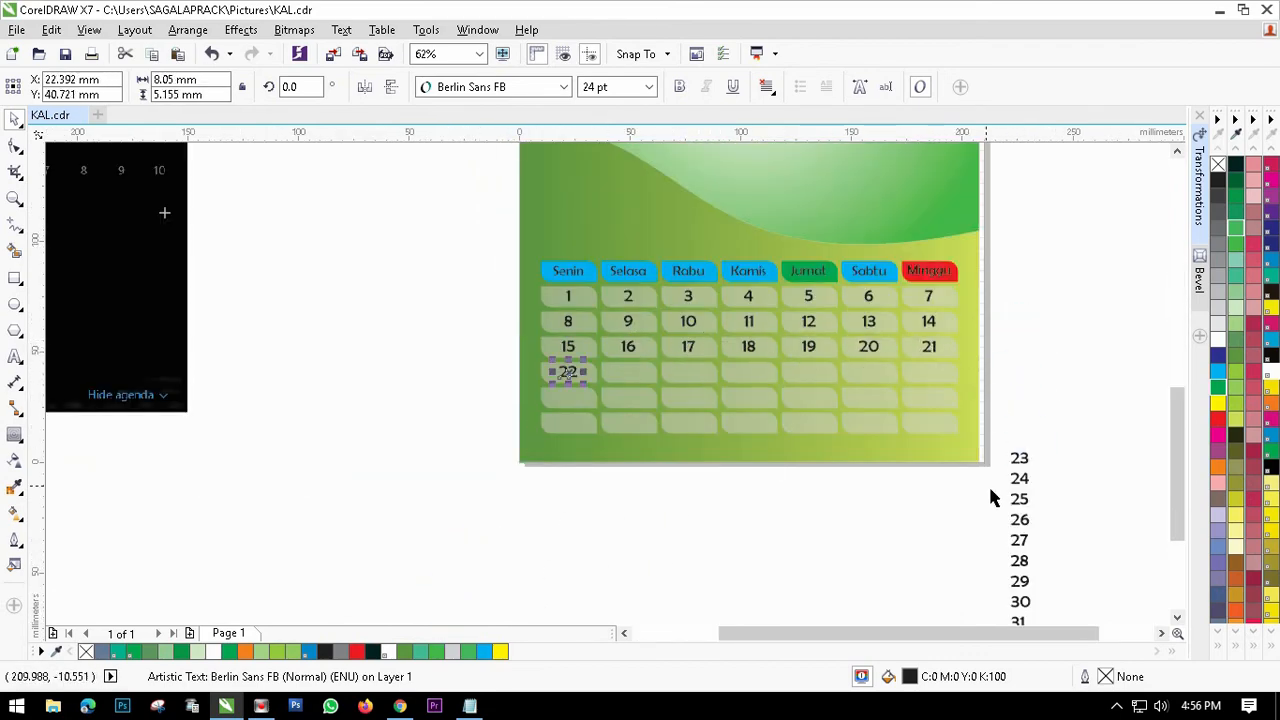
Step: Place 23 to 28 in the fourth date row's cells, from Selasa to Minggu
{"action": "left_click", "coordinate": [1057, 423]}
{"action": "left_click_drag", "start_coordinate": [1019, 478], "coordinate": [688, 374]}
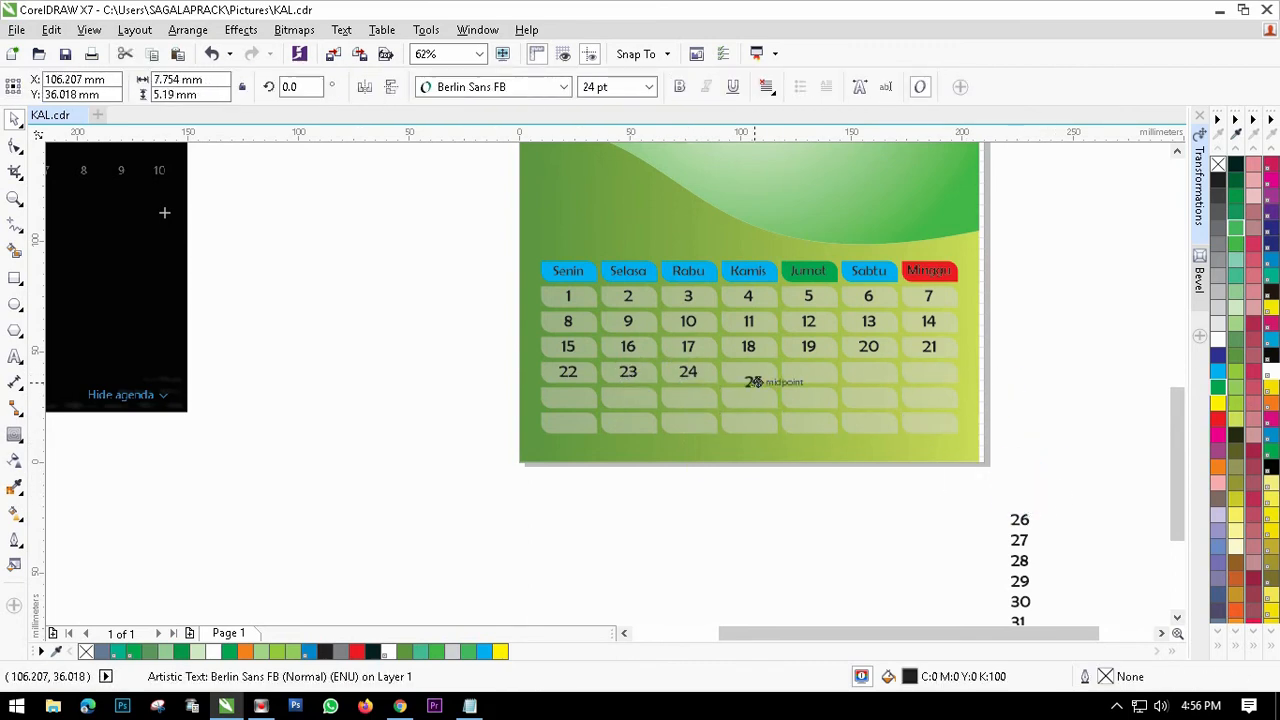
{"action": "left_click_drag", "start_coordinate": [939, 486], "coordinate": [910, 352]}
Step: Place 29, 30 and 31 in the fifth date row's cells under Senin, Selasa and Rabu
{"action": "left_click_drag", "start_coordinate": [1024, 580], "coordinate": [655, 488]}
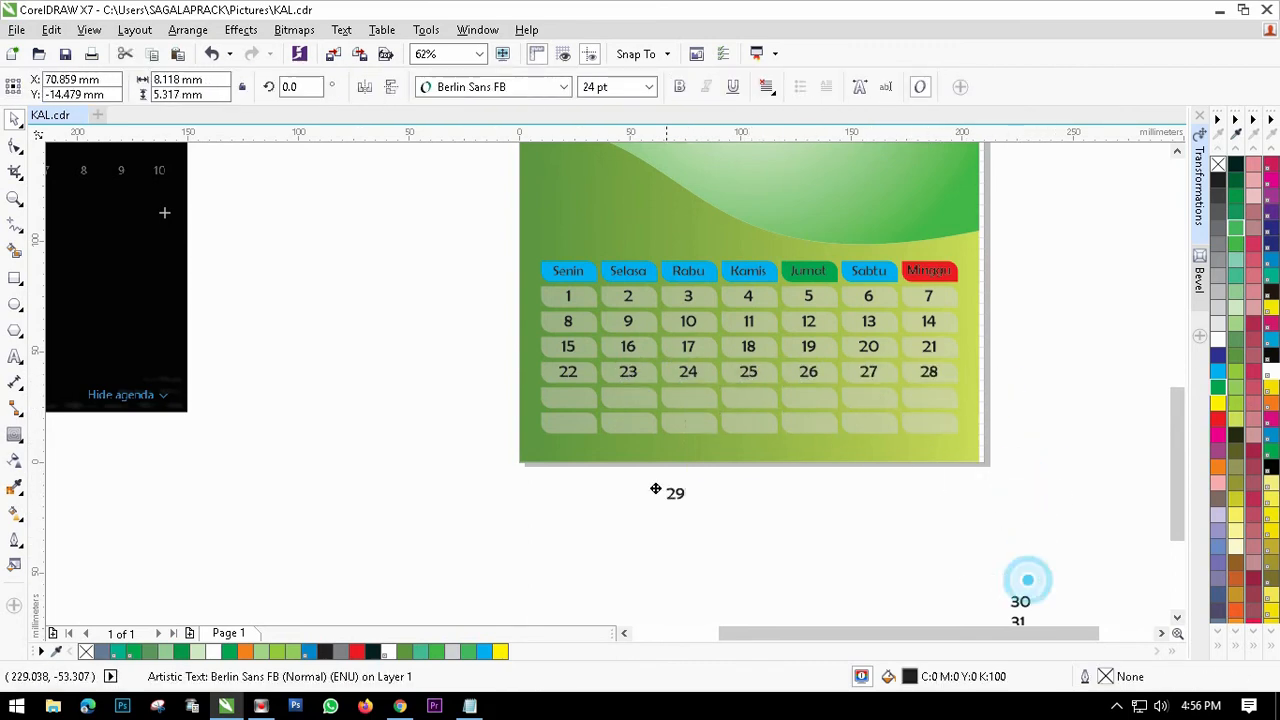
{"action": "scroll", "coordinate": [578, 408], "scroll_direction": "up", "scroll_amount": 1}
{"action": "left_click_drag", "start_coordinate": [584, 411], "coordinate": [638, 411]}
{"action": "scroll", "coordinate": [745, 545], "scroll_direction": "down", "scroll_amount": 1}
{"action": "scroll", "coordinate": [739, 503], "scroll_direction": "down", "scroll_amount": 1}
{"action": "left_click_drag", "start_coordinate": [885, 568], "coordinate": [708, 417]}
{"action": "scroll", "coordinate": [722, 466], "scroll_direction": "up", "scroll_amount": 2}
{"action": "scroll", "coordinate": [490, 441], "scroll_direction": "down", "scroll_amount": 1}
{"action": "left_click", "coordinate": [930, 515]}
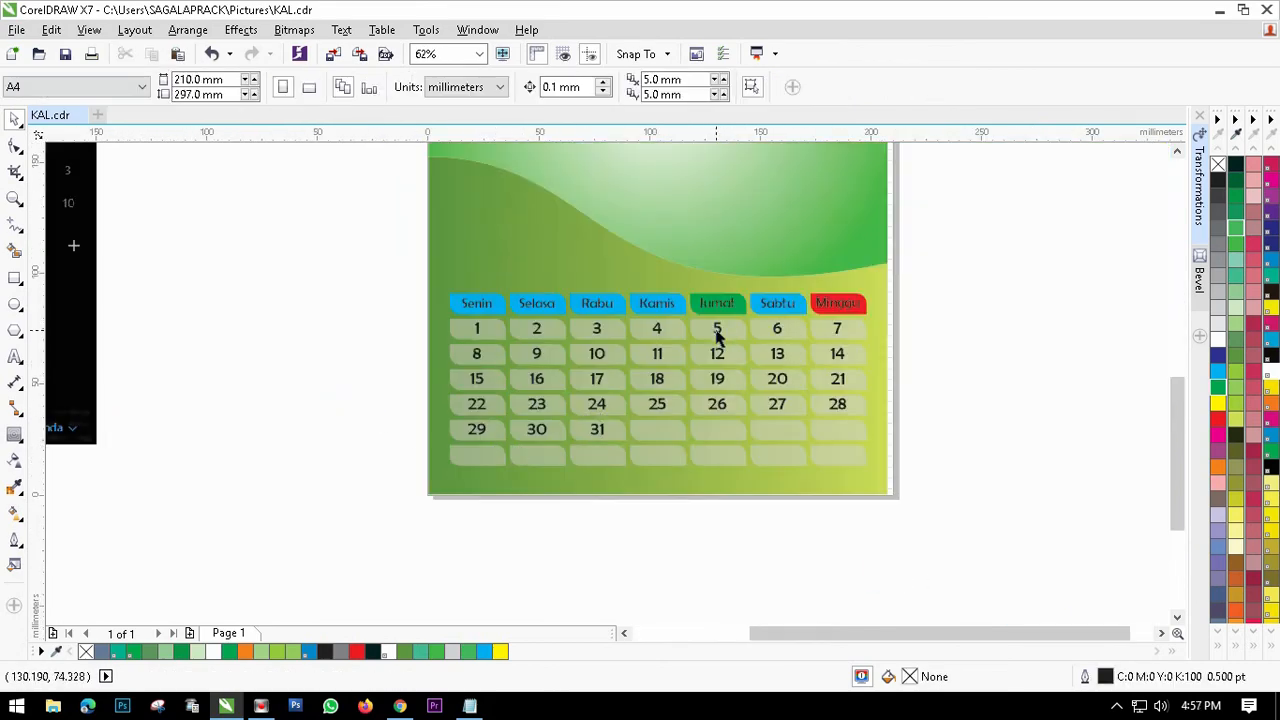
Step: Fill the Jumat dates 5, 12, 19 and 26 with dark green
{"action": "left_click", "coordinate": [717, 335]}
{"action": "left_click", "coordinate": [717, 354]}
{"action": "left_click", "coordinate": [1236, 181]}
{"action": "left_click", "coordinate": [717, 380]}
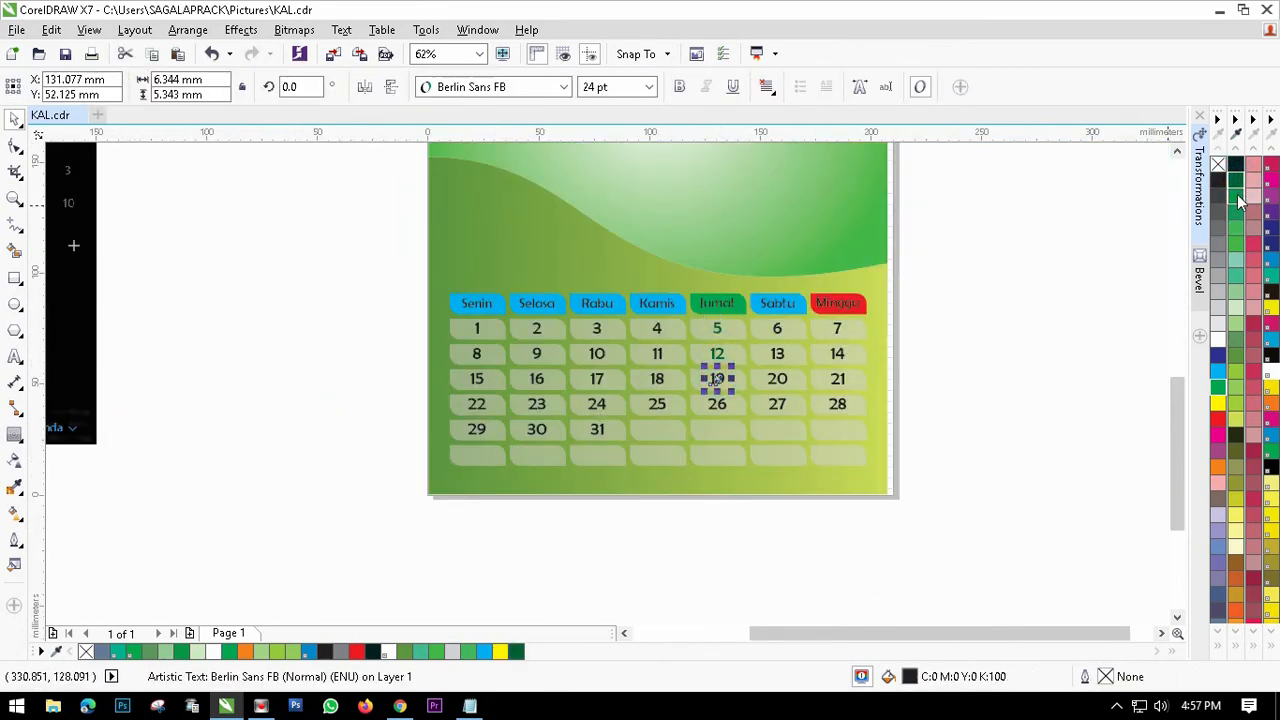
{"action": "left_click", "coordinate": [1236, 181]}
{"action": "left_click", "coordinate": [717, 404]}
{"action": "left_click", "coordinate": [1236, 181]}
Step: Fill the Minggu dates 7, 14, 21 and 28 with red (M:100 Y:100)
{"action": "left_click", "coordinate": [838, 329]}
{"action": "left_click", "coordinate": [1218, 419]}
{"action": "left_click", "coordinate": [838, 354]}
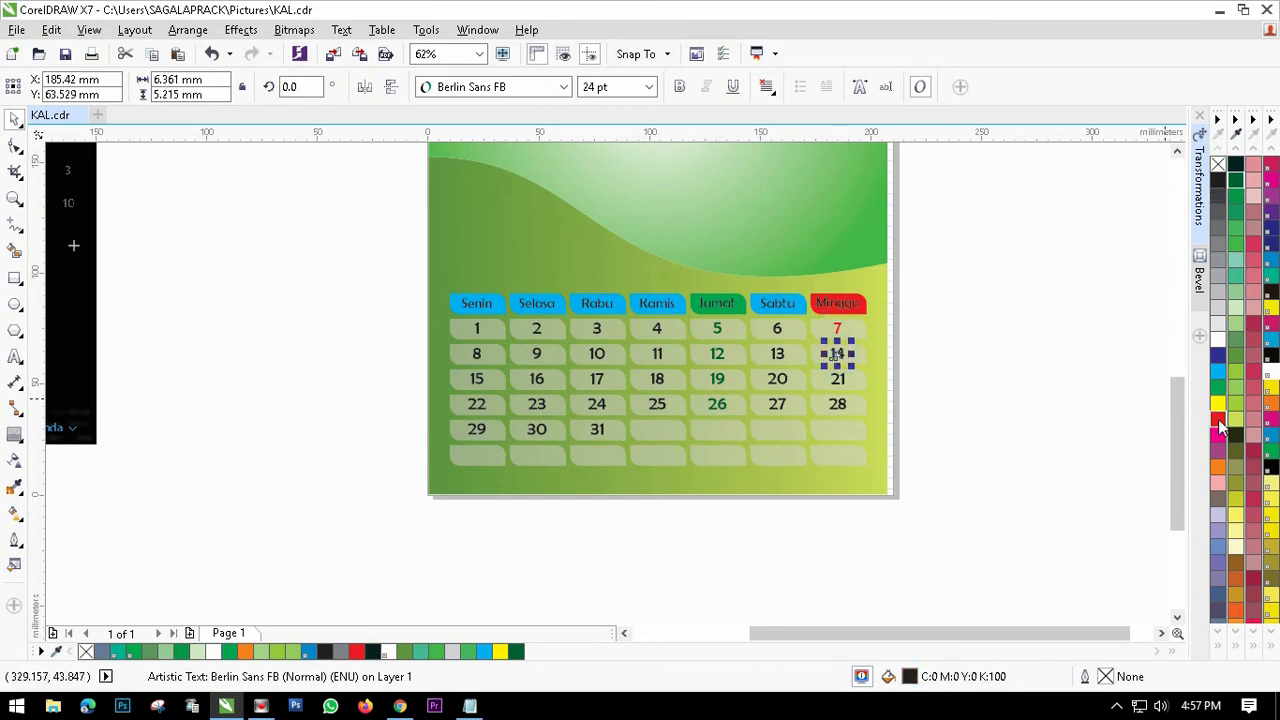
{"action": "left_click", "coordinate": [1218, 419]}
Step: Compare the completed date grid with the March 2021 reference calendar
{"action": "scroll", "coordinate": [476, 282], "scroll_direction": "down", "scroll_amount": 2}
{"action": "scroll", "coordinate": [462, 237], "scroll_direction": "up", "scroll_amount": 2}
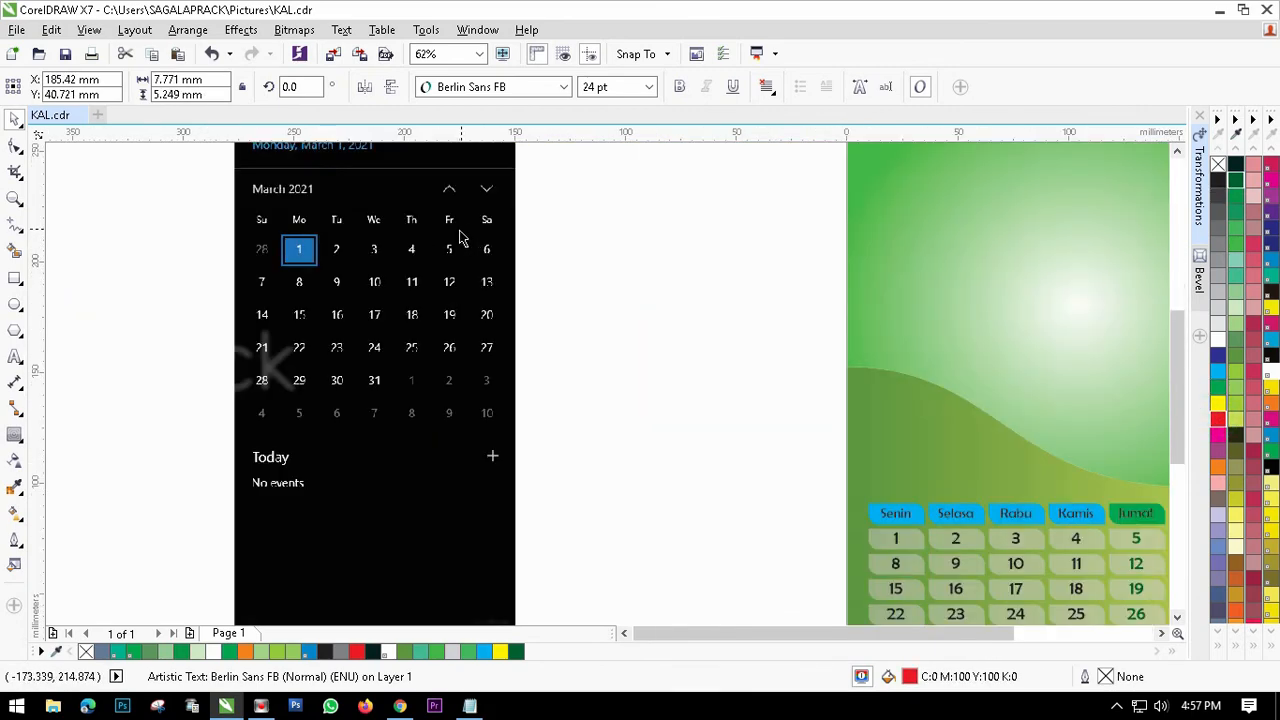
{"action": "scroll", "coordinate": [264, 405], "scroll_direction": "down", "scroll_amount": 1}
{"action": "scroll", "coordinate": [767, 512], "scroll_direction": "up", "scroll_amount": 2}
{"action": "scroll", "coordinate": [738, 474], "scroll_direction": "down", "scroll_amount": 2}
{"action": "key", "text": "Escape"}
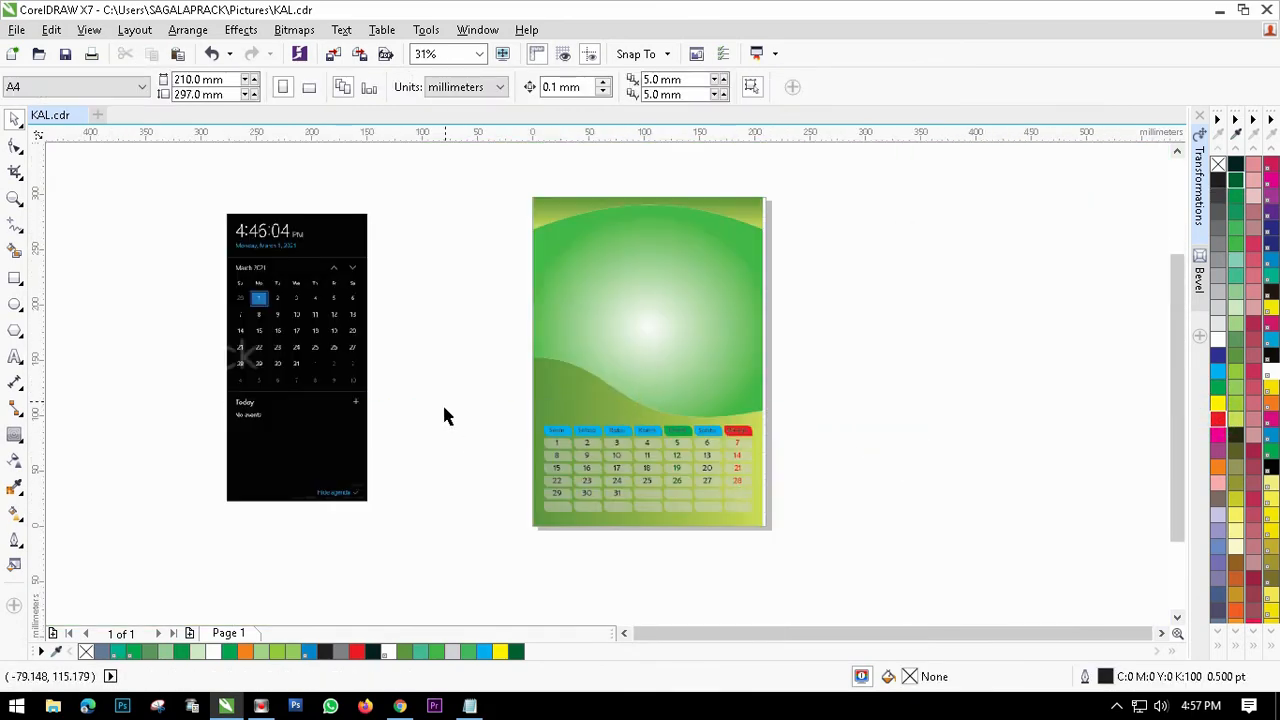
{"action": "key", "text": "F8"}
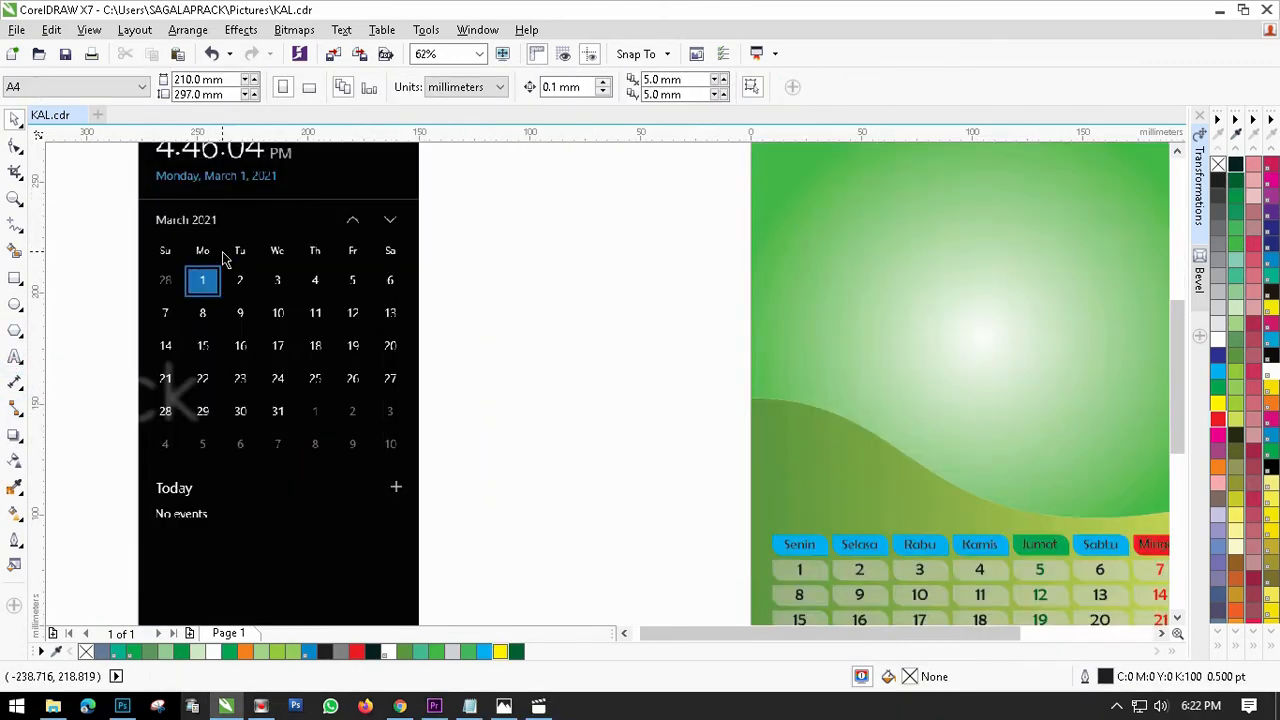
Step: Add the text MARET above the Senin label and set its font to Blader
{"action": "scroll", "coordinate": [506, 403], "scroll_direction": "down", "scroll_amount": 2}
{"action": "scroll", "coordinate": [506, 403], "scroll_direction": "up", "scroll_amount": 2}
{"action": "key", "text": "F8"}
{"action": "left_click", "coordinate": [576, 376]}
{"action": "type", "text": "MARET"}
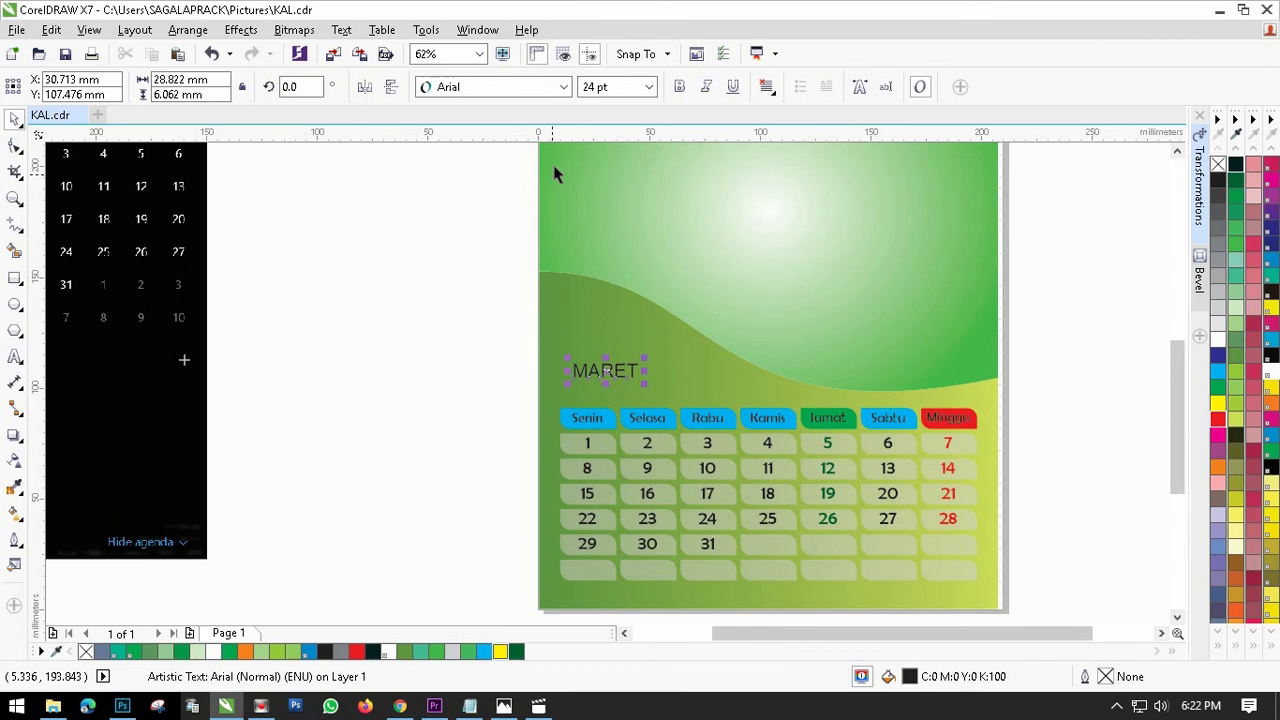
{"action": "left_click", "coordinate": [563, 87]}
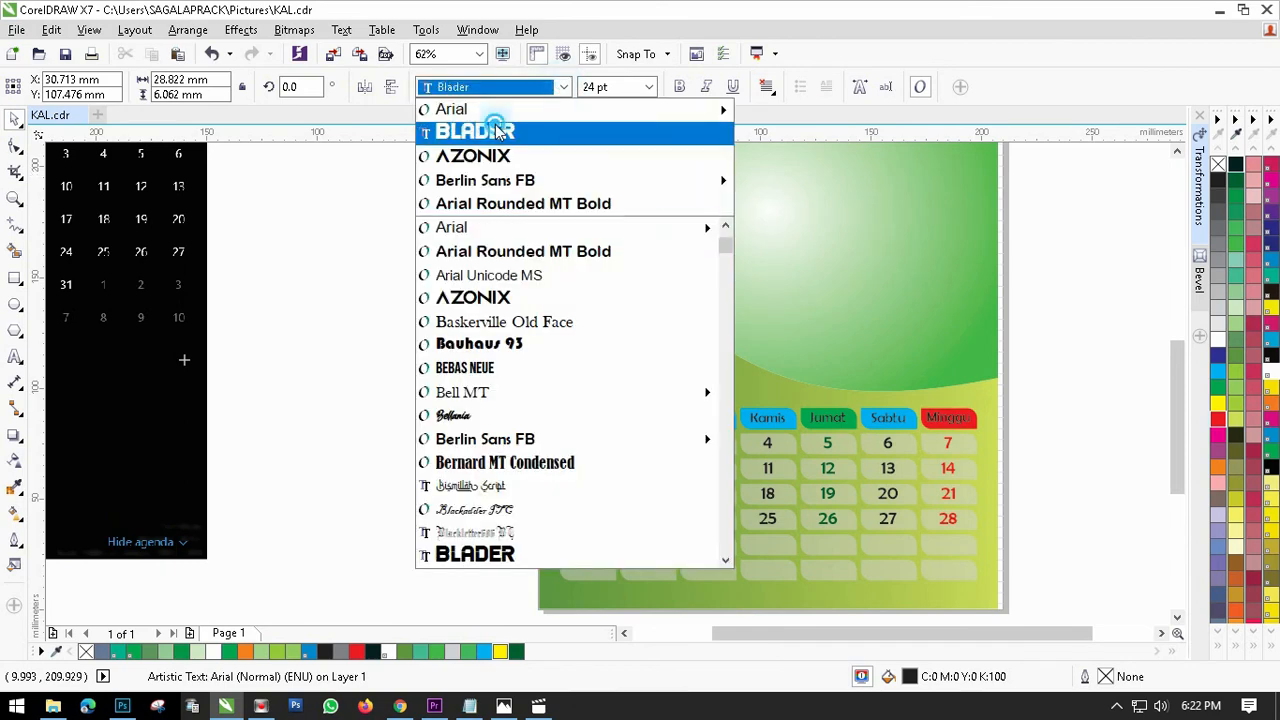
{"action": "left_click", "coordinate": [494, 131]}
Step: Enlarge MARET to about 59 mm wide and position it just above the weekday labels, aligned with the Senin column
{"action": "left_click", "coordinate": [637, 358]}
{"action": "left_click", "coordinate": [607, 371]}
{"action": "scroll", "coordinate": [597, 372], "scroll_direction": "up", "scroll_amount": 1}
{"action": "left_click_drag", "start_coordinate": [635, 358], "coordinate": [655, 390]}
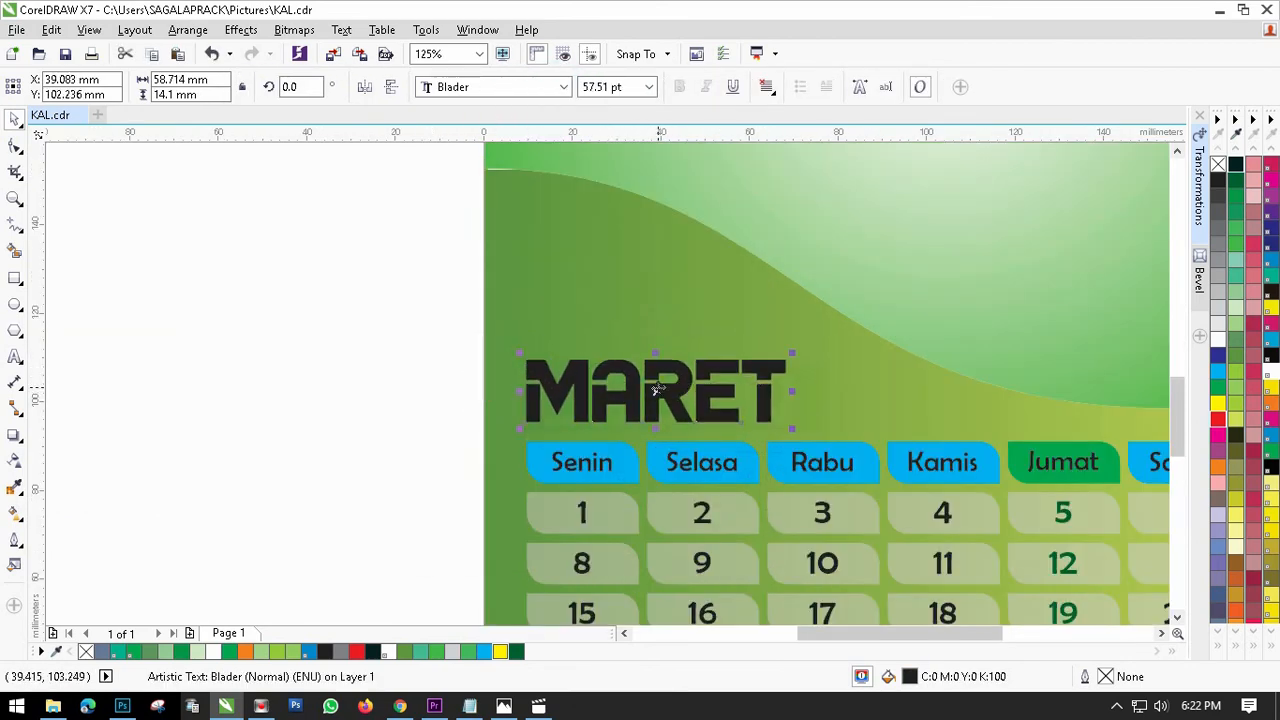
Step: Give MARET a vertical fountain fill running from dark green (#006633) above the letters to yellow at their base
{"action": "left_click", "coordinate": [1237, 180]}
{"action": "scroll", "coordinate": [639, 385], "scroll_direction": "down", "scroll_amount": 1}
{"action": "scroll", "coordinate": [687, 437], "scroll_direction": "up", "scroll_amount": 1}
{"action": "left_click", "coordinate": [14, 513]}
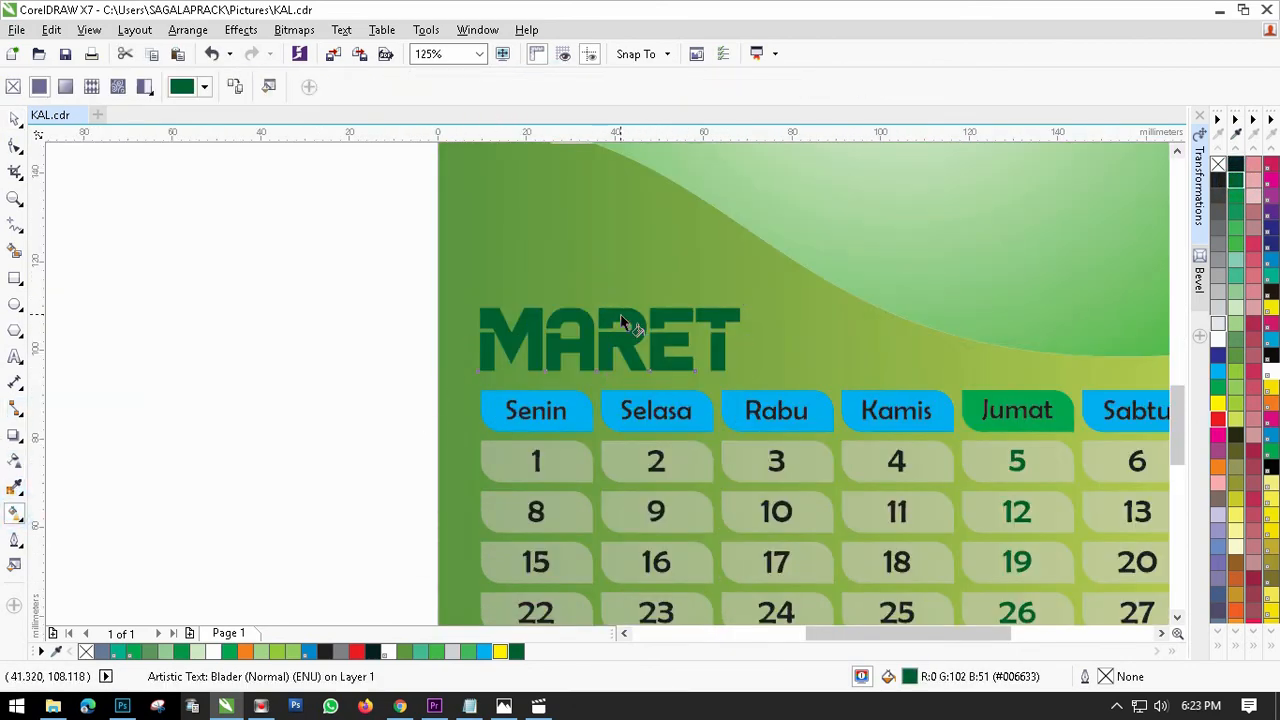
{"action": "left_click_drag", "start_coordinate": [622, 376], "coordinate": [620, 311]}
{"action": "left_click", "coordinate": [1238, 422]}
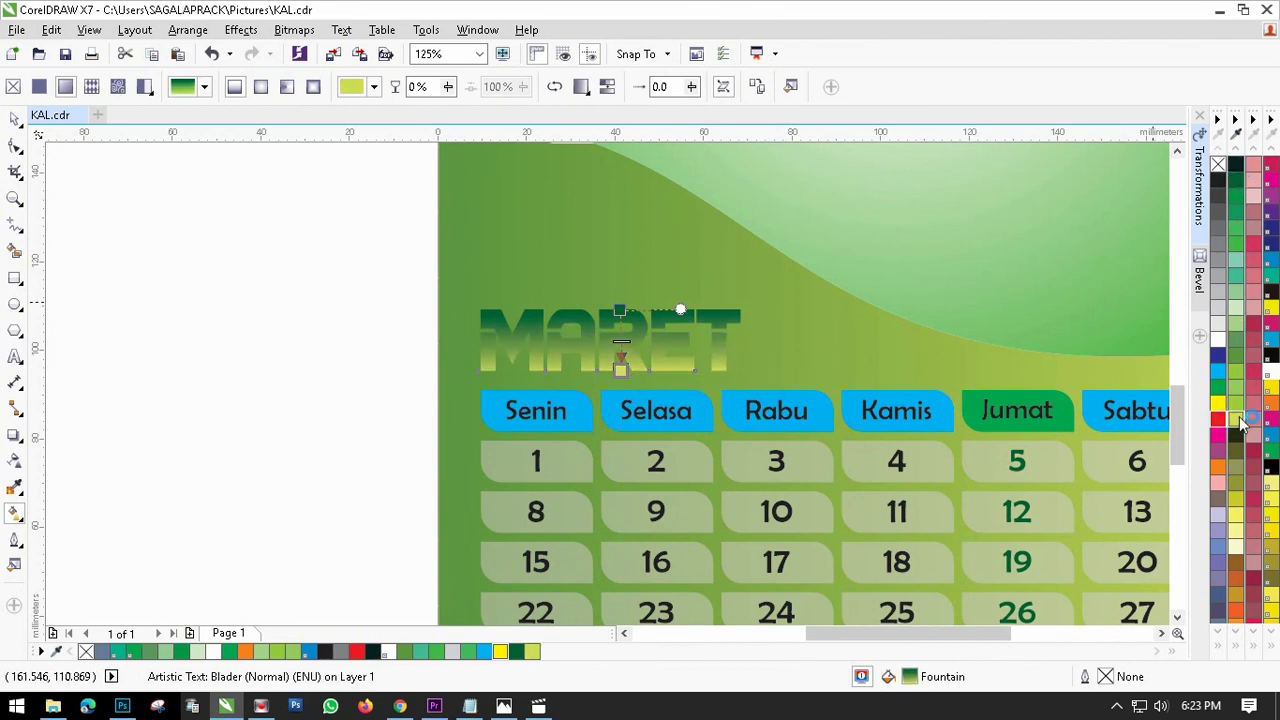
{"action": "left_click_drag", "start_coordinate": [612, 376], "coordinate": [621, 371]}
{"action": "mouse_move", "coordinate": [612, 300]}
{"action": "left_mouse_down"}
{"action": "mouse_move", "coordinate": [607, 320]}
{"action": "mouse_move", "coordinate": [615, 297]}
{"action": "left_mouse_up"}
{"action": "left_click_drag", "start_coordinate": [615, 298], "coordinate": [620, 289]}
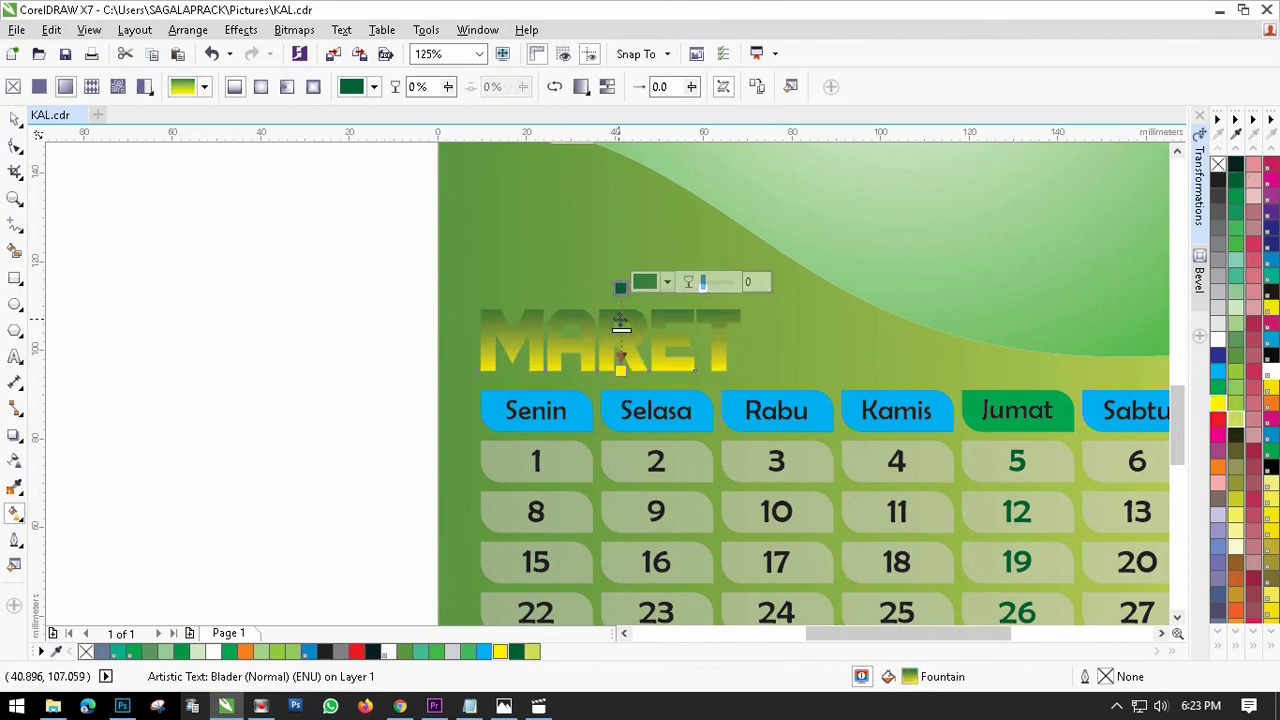
{"action": "left_click", "coordinate": [15, 118]}
{"action": "scroll", "coordinate": [654, 354], "scroll_direction": "up", "scroll_amount": 2}
{"action": "scroll", "coordinate": [640, 345], "scroll_direction": "down", "scroll_amount": 2}
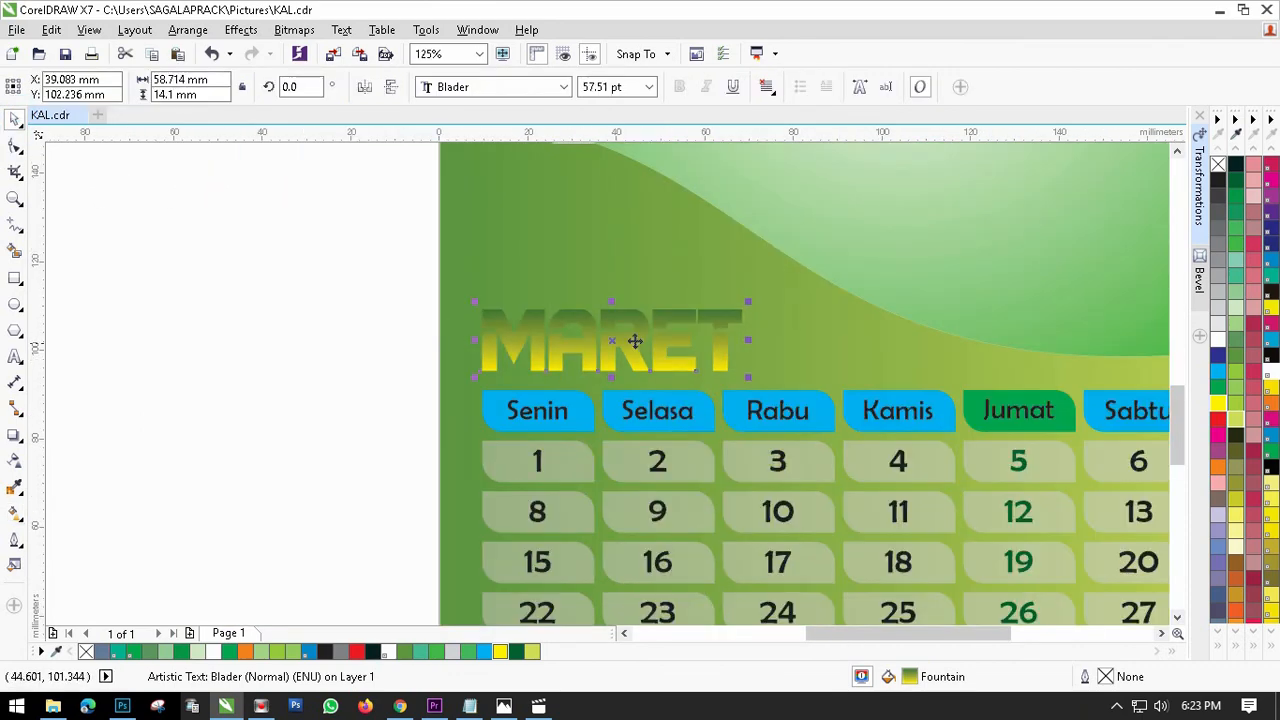
Step: Give MARET a hairline outline in very dark green (#003333), sampled from the colour palette
{"action": "double_click", "coordinate": [1105, 676]}
{"action": "left_click", "coordinate": [518, 229]}
{"action": "left_click", "coordinate": [491, 266]}
{"action": "left_click", "coordinate": [548, 186]}
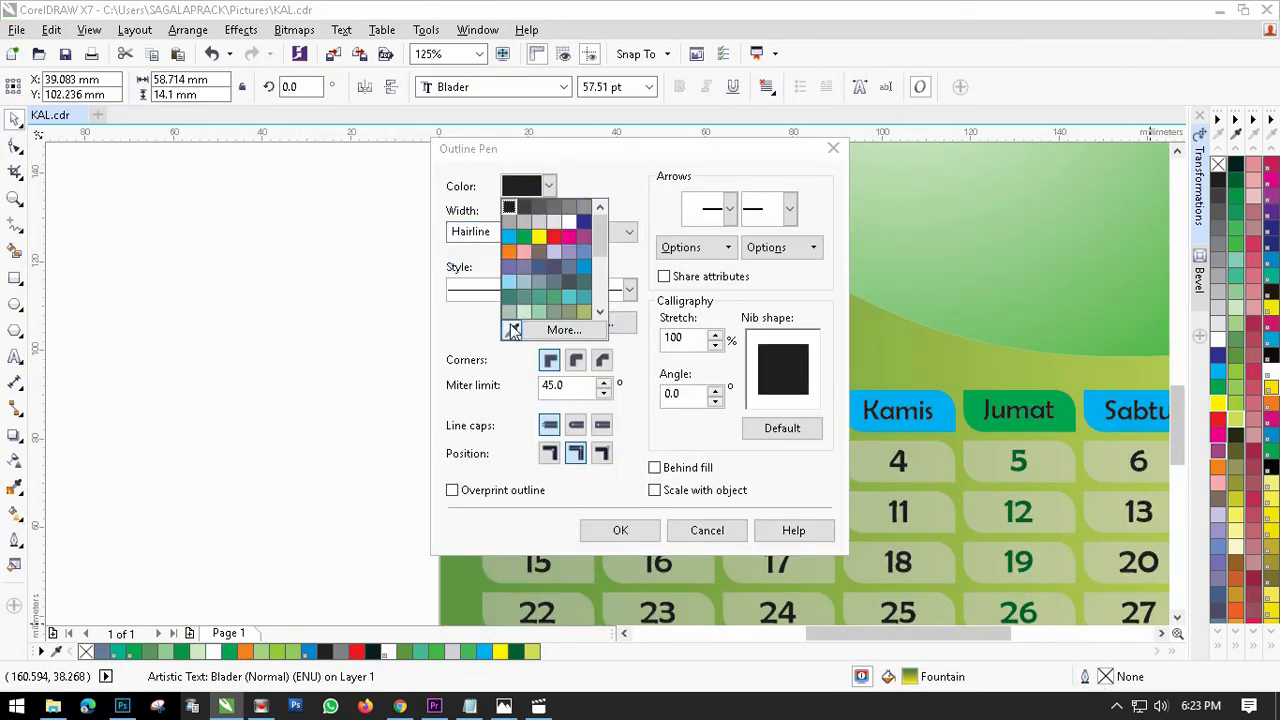
{"action": "left_click", "coordinate": [513, 330]}
{"action": "left_click", "coordinate": [1238, 164]}
{"action": "left_click", "coordinate": [620, 530]}
{"action": "scroll", "coordinate": [648, 345], "scroll_direction": "up", "scroll_amount": 1}
{"action": "scroll", "coordinate": [663, 368], "scroll_direction": "down", "scroll_amount": 2}
{"action": "left_click", "coordinate": [484, 366]}
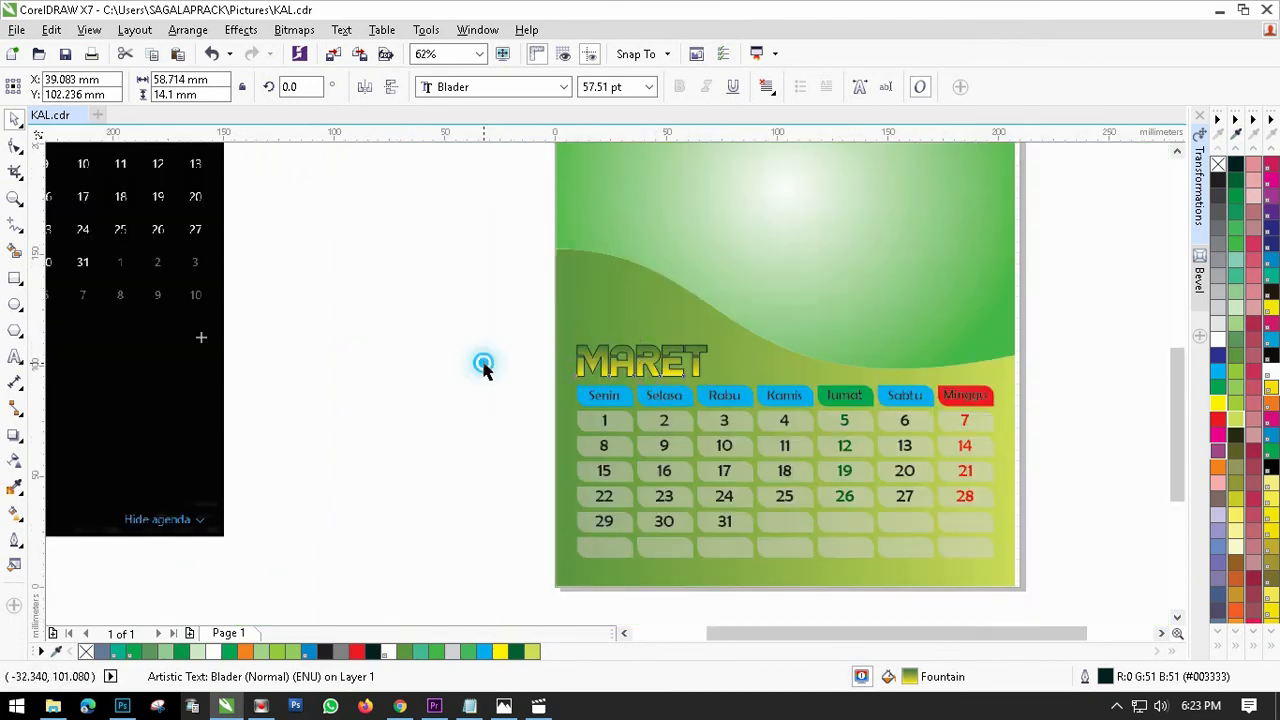
Step: Duplicate MARET directly above itself and change the copy's text to 2021
{"action": "scroll", "coordinate": [662, 352], "scroll_direction": "up", "scroll_amount": 1}
{"action": "left_click_drag", "start_coordinate": [668, 347], "coordinate": [668, 267]}
{"action": "right_click", "coordinate": [668, 267]}
{"action": "double_click", "coordinate": [605, 292]}
{"action": "key", "text": "ctrl+a"}
{"action": "type", "text": "2021"}
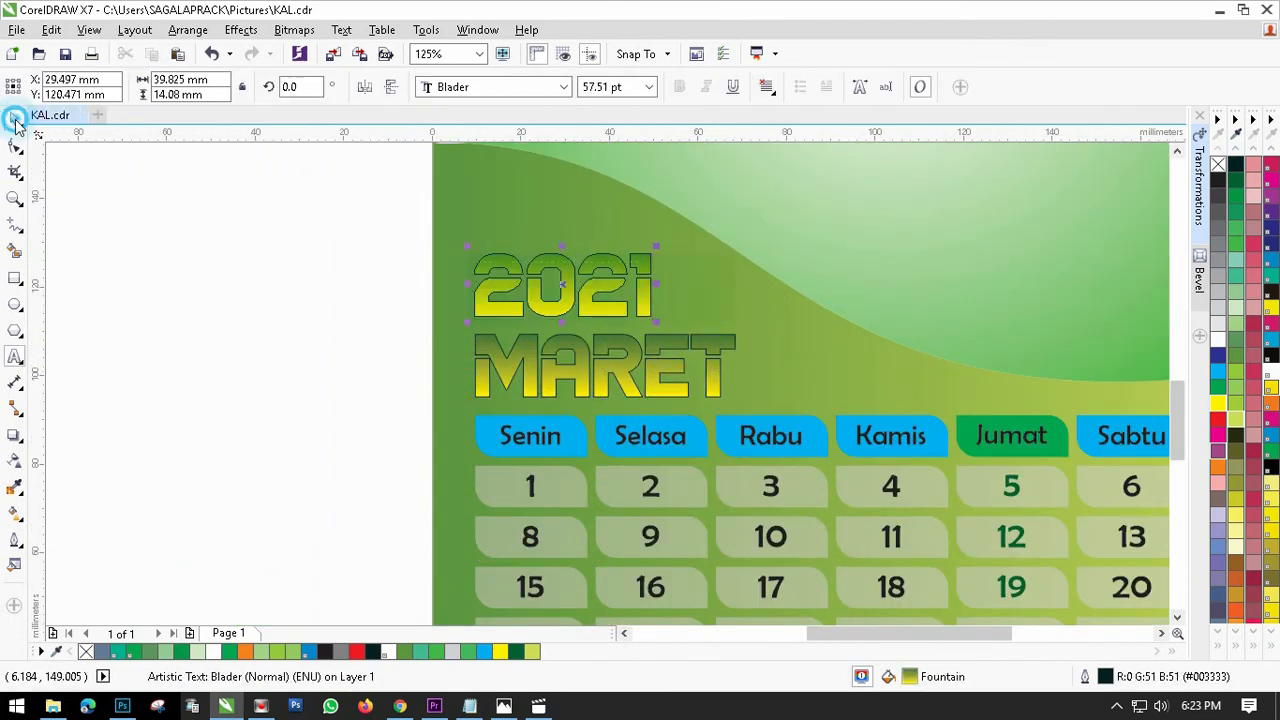
{"action": "left_click", "coordinate": [15, 120]}
{"action": "scroll", "coordinate": [566, 408], "scroll_direction": "down", "scroll_amount": 2}
{"action": "scroll", "coordinate": [548, 378], "scroll_direction": "up", "scroll_amount": 2}
Step: Set the font size of the MARET text to 48 pt
{"action": "double_click", "coordinate": [540, 358]}
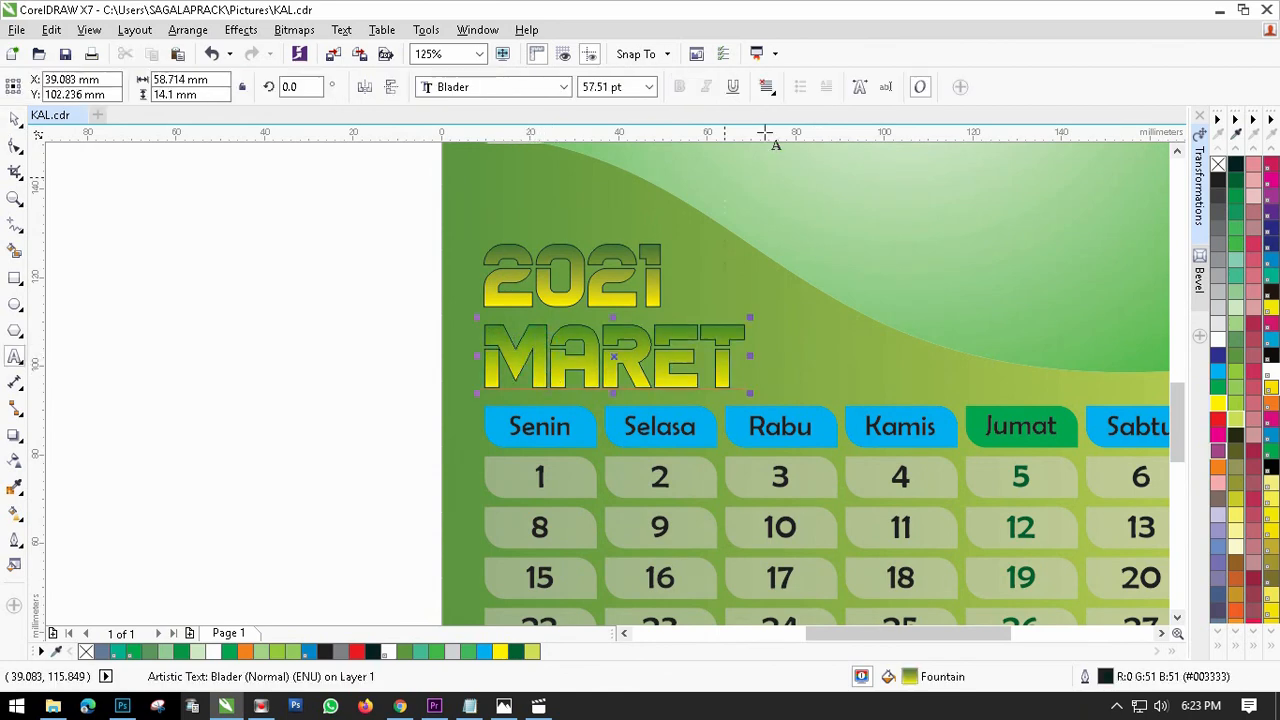
{"action": "key", "text": "ctrl+a"}
{"action": "left_click", "coordinate": [648, 87]}
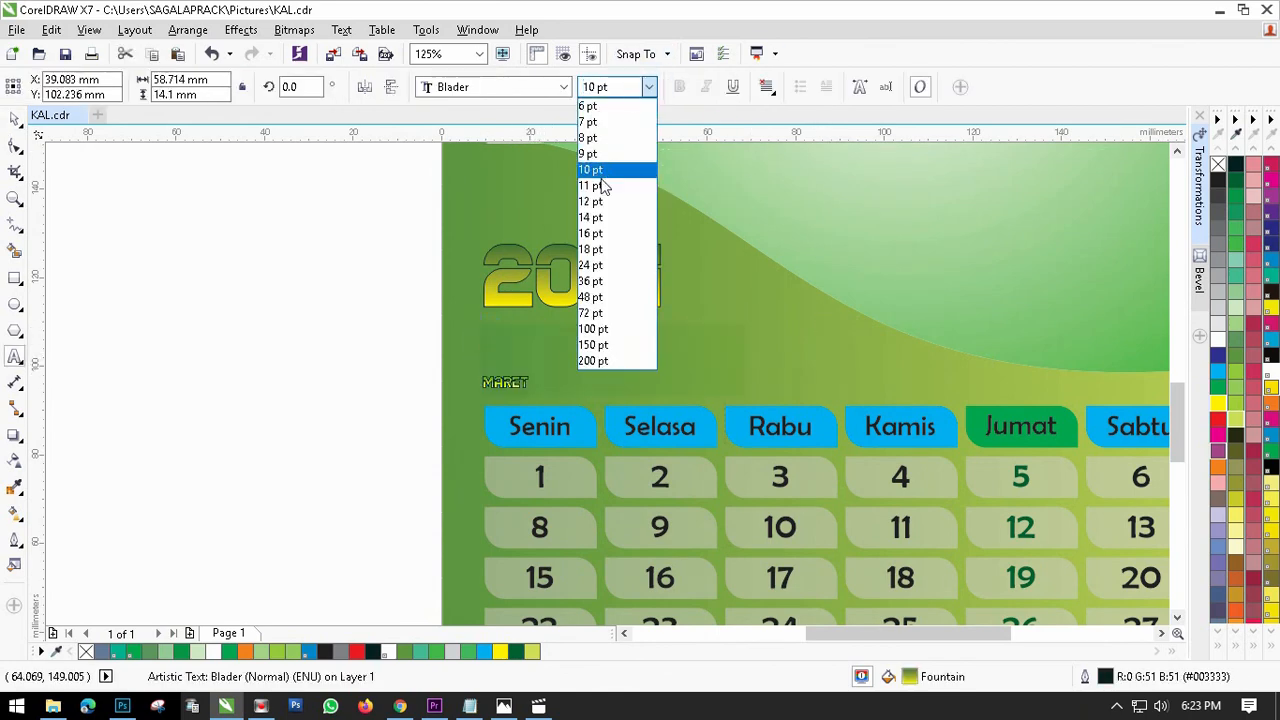
{"action": "left_click", "coordinate": [615, 299]}
{"action": "left_click", "coordinate": [15, 120]}
{"action": "left_click", "coordinate": [168, 246]}
{"action": "scroll", "coordinate": [566, 350], "scroll_direction": "down", "scroll_amount": 2}
{"action": "scroll", "coordinate": [590, 332], "scroll_direction": "up", "scroll_amount": 1}
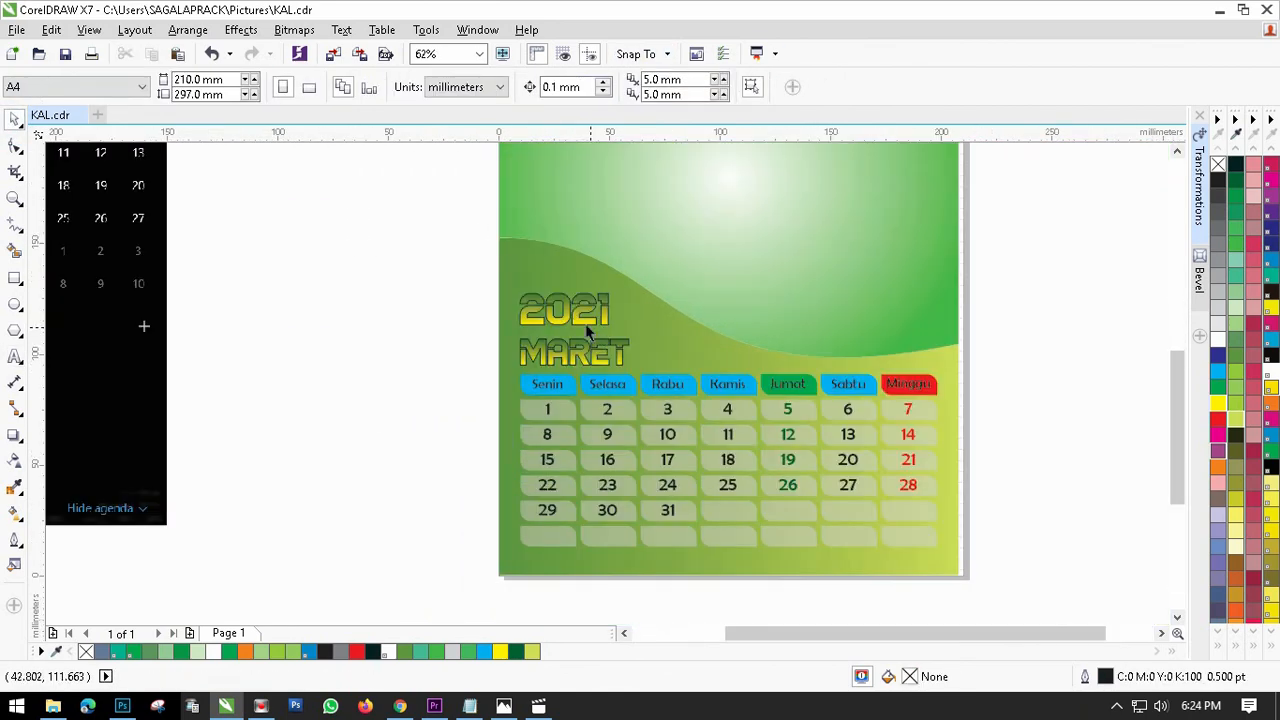
Step: Give both the 2021 and MARET texts a white outline 0.5 pt wide
{"action": "left_click_drag", "start_coordinate": [464, 266], "coordinate": [656, 368]}
{"action": "scroll", "coordinate": [643, 346], "scroll_direction": "up", "scroll_amount": 4}
{"action": "double_click", "coordinate": [1088, 677]}
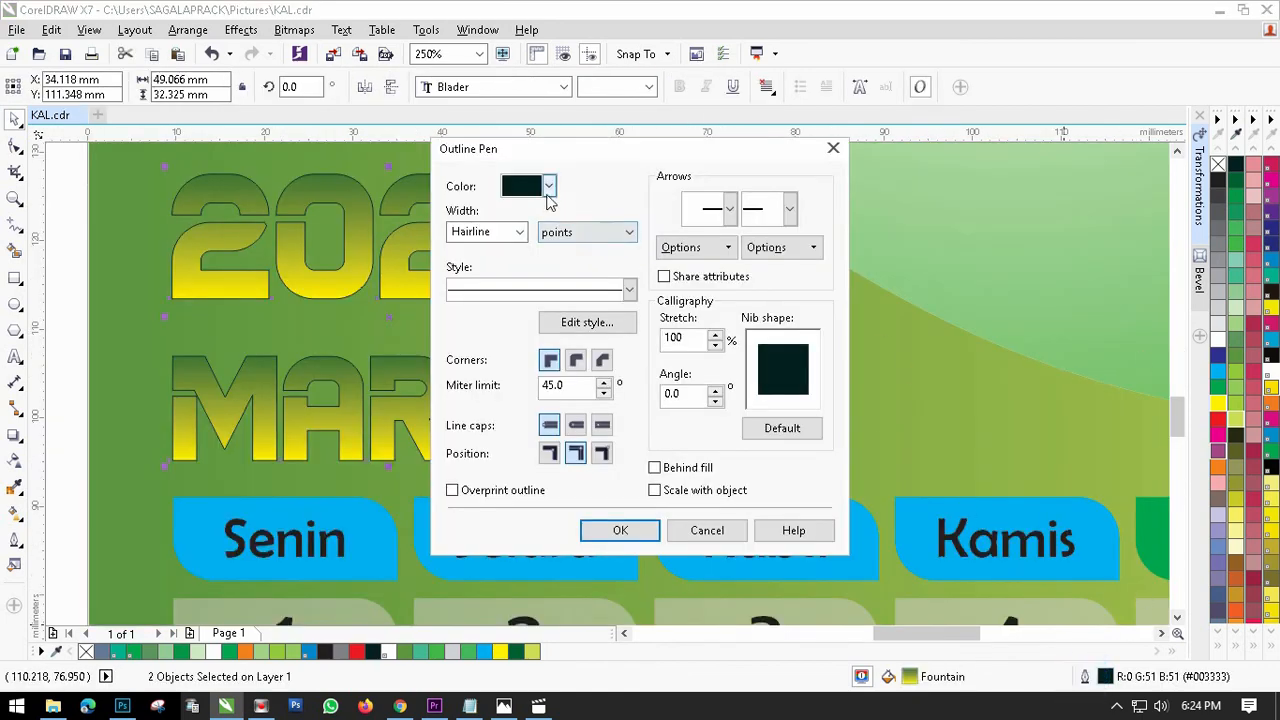
{"action": "left_click", "coordinate": [549, 192]}
{"action": "left_click", "coordinate": [583, 240]}
{"action": "left_click", "coordinate": [519, 232]}
{"action": "left_click", "coordinate": [492, 280]}
{"action": "left_click", "coordinate": [620, 530]}
{"action": "scroll", "coordinate": [509, 366], "scroll_direction": "down", "scroll_amount": 4}
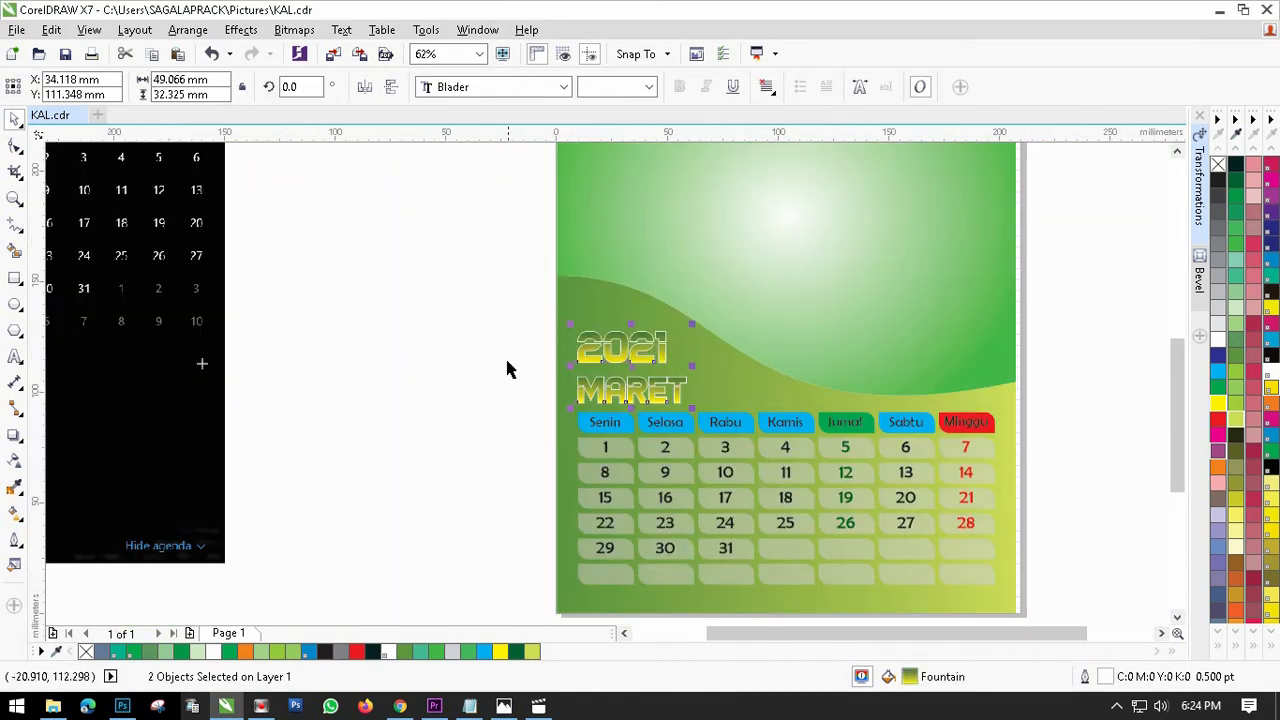
Step: Import the lonkk family photo from Pictures and place it on the drawing
{"action": "right_click", "coordinate": [502, 318]}
{"action": "left_click", "coordinate": [540, 386]}
{"action": "scroll", "coordinate": [722, 372], "scroll_direction": "down", "scroll_amount": 3}
{"action": "left_click", "coordinate": [450, 350]}
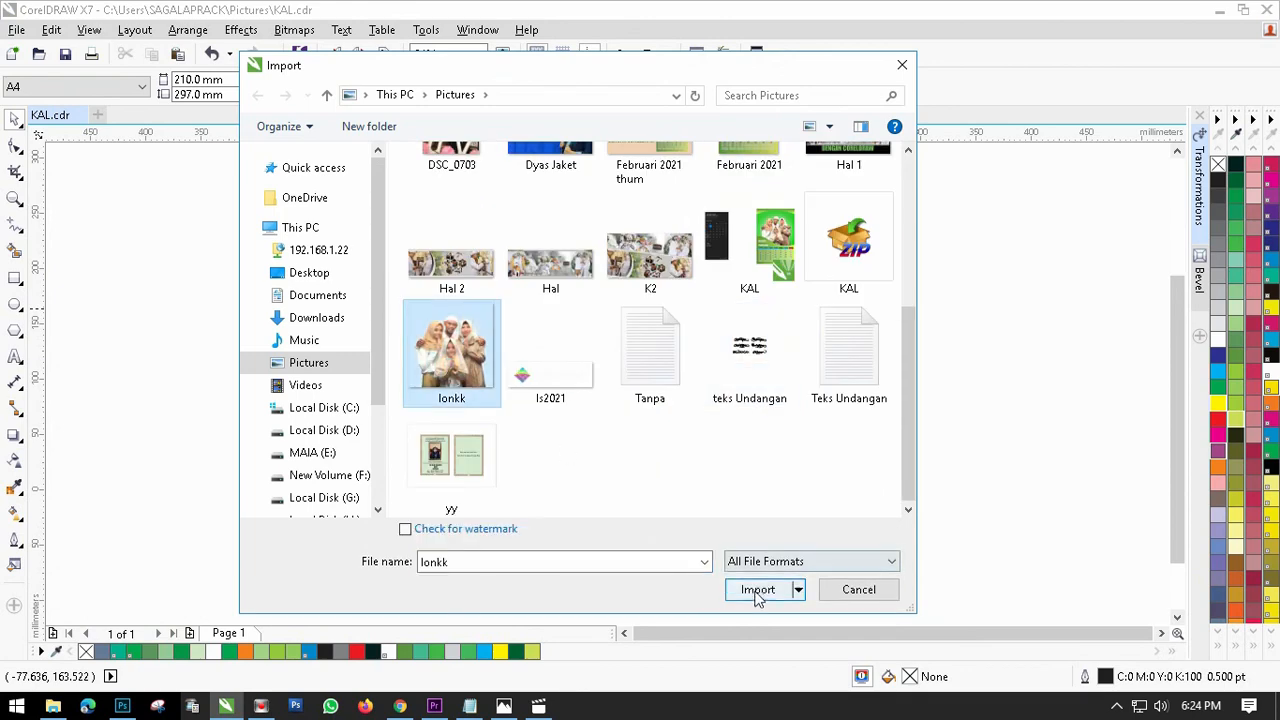
{"action": "left_click", "coordinate": [757, 592]}
{"action": "left_click_drag", "start_coordinate": [637, 235], "coordinate": [804, 417]}
Step: PowerClip the family photo inside the bright green header shape and delete the spare copy beside the page
{"action": "left_click_drag", "start_coordinate": [726, 311], "coordinate": [723, 356]}
{"action": "left_click", "coordinate": [760, 350]}
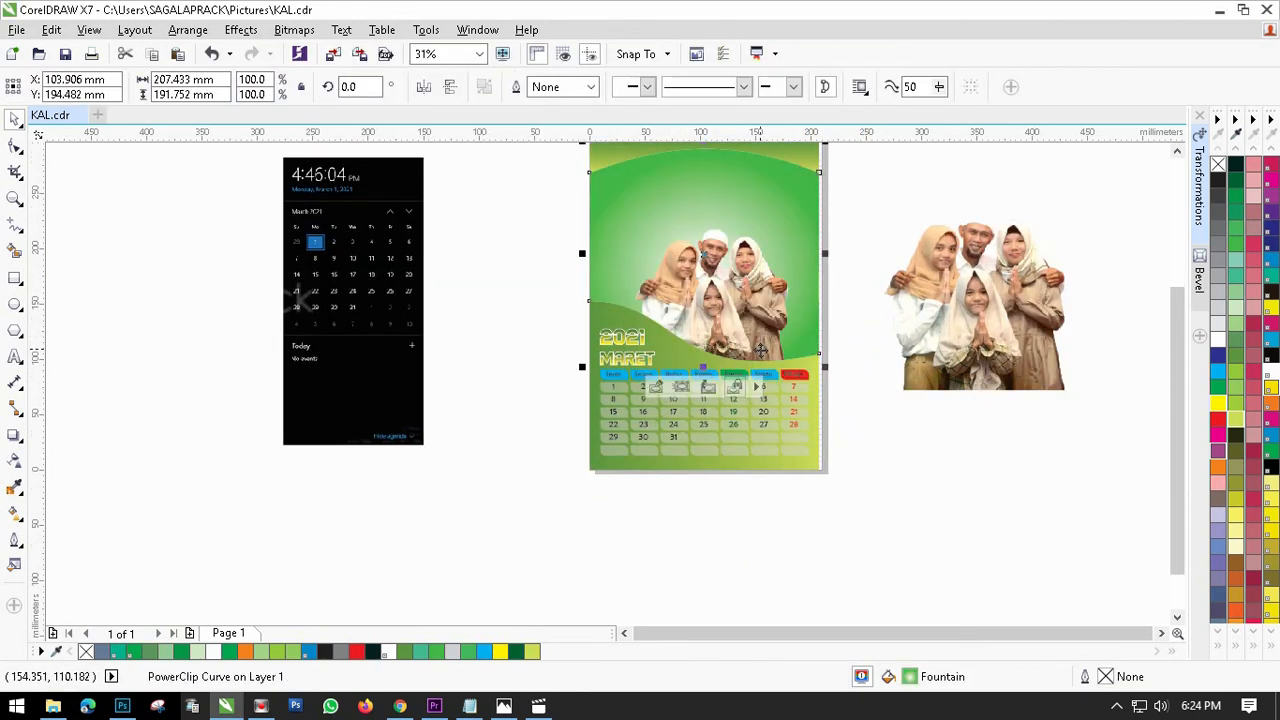
{"action": "left_click", "coordinate": [927, 338]}
{"action": "key", "text": "Delete"}
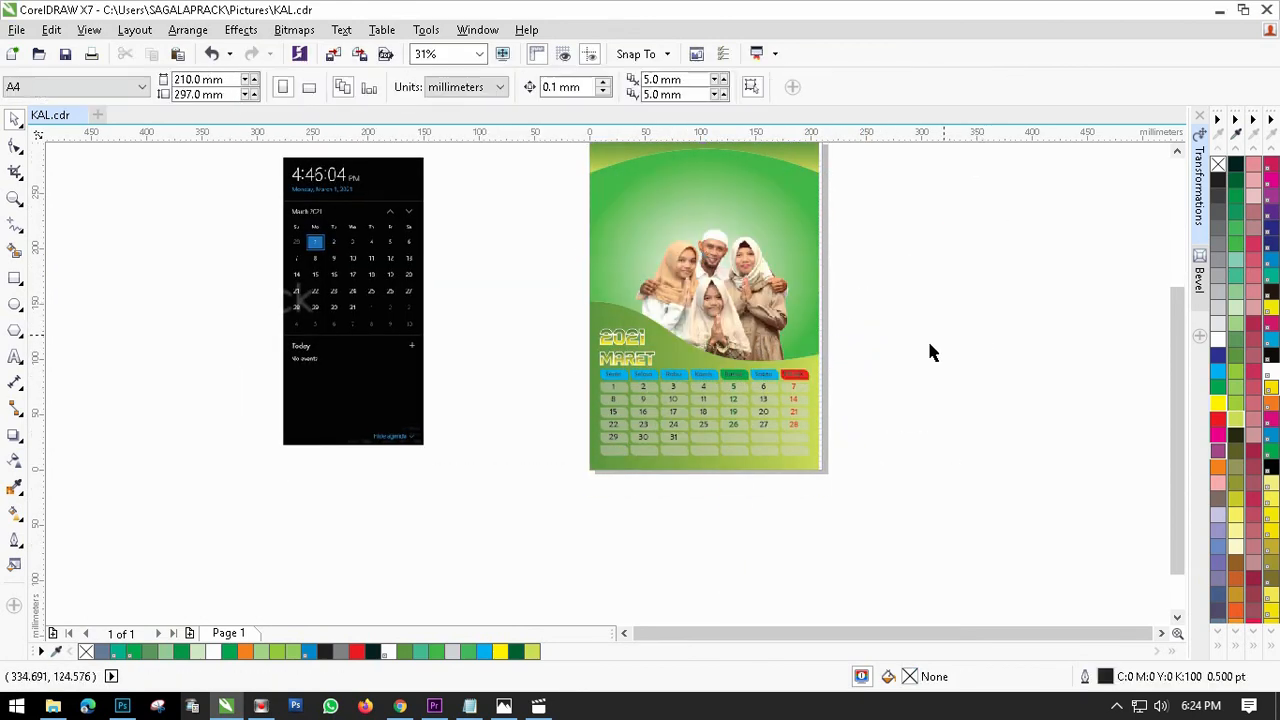
Step: Open the header's PowerClip contents for editing and enlarge the family photo to about 193 mm wide
{"action": "scroll", "coordinate": [744, 280], "scroll_direction": "up", "scroll_amount": 1}
{"action": "scroll", "coordinate": [724, 298], "scroll_direction": "down", "scroll_amount": 1}
{"action": "left_click", "coordinate": [718, 312]}
{"action": "left_click", "coordinate": [674, 398]}
{"action": "left_click_drag", "start_coordinate": [602, 213], "coordinate": [571, 176]}
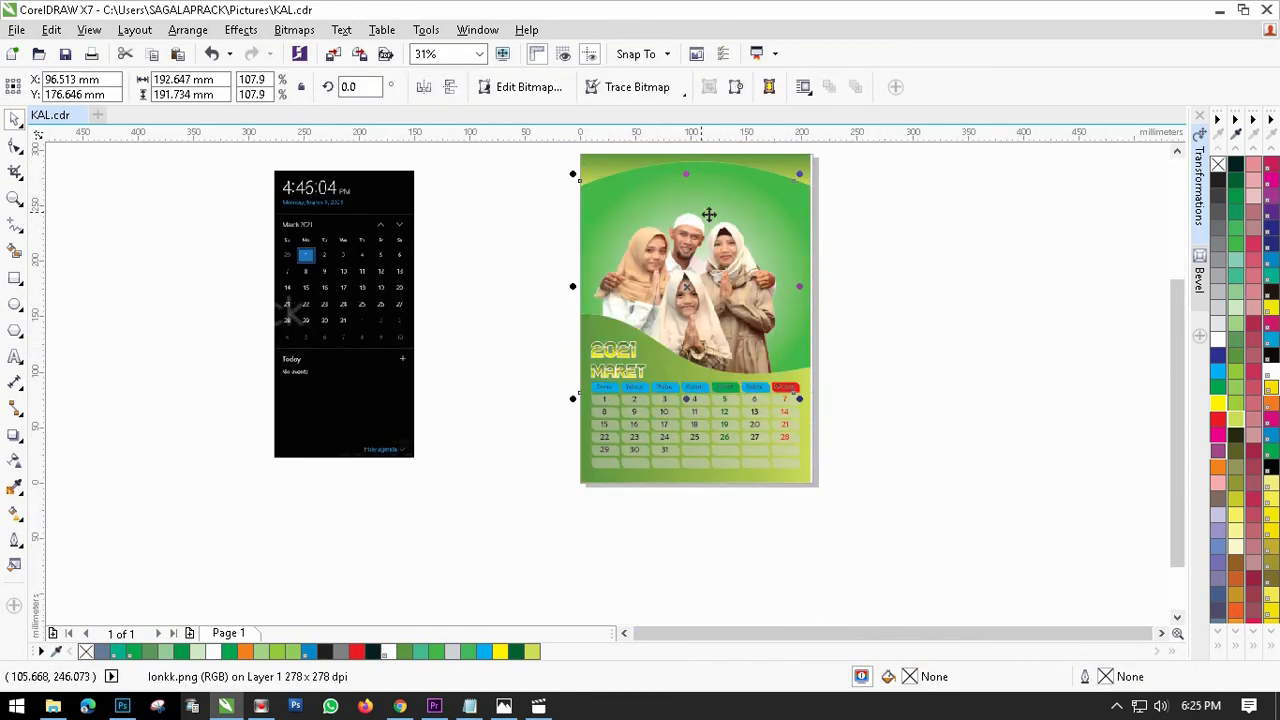
Step: Adjust the clipped family photo's size and position to fill the header above the wave, and finish editing the PowerClip
{"action": "left_click_drag", "start_coordinate": [800, 174], "coordinate": [818, 211]}
{"action": "scroll", "coordinate": [751, 362], "scroll_direction": "up", "scroll_amount": 1}
{"action": "scroll", "coordinate": [751, 362], "scroll_direction": "down", "scroll_amount": 1}
{"action": "left_click_drag", "start_coordinate": [576, 212], "coordinate": [592, 228]}
{"action": "scroll", "coordinate": [733, 393], "scroll_direction": "up", "scroll_amount": 1}
{"action": "left_click_drag", "start_coordinate": [736, 394], "coordinate": [724, 356]}
{"action": "scroll", "coordinate": [803, 440], "scroll_direction": "down", "scroll_amount": 1}
{"action": "key", "text": "Escape"}
{"action": "scroll", "coordinate": [786, 365], "scroll_direction": "up", "scroll_amount": 1}
{"action": "scroll", "coordinate": [781, 370], "scroll_direction": "down", "scroll_amount": 1}
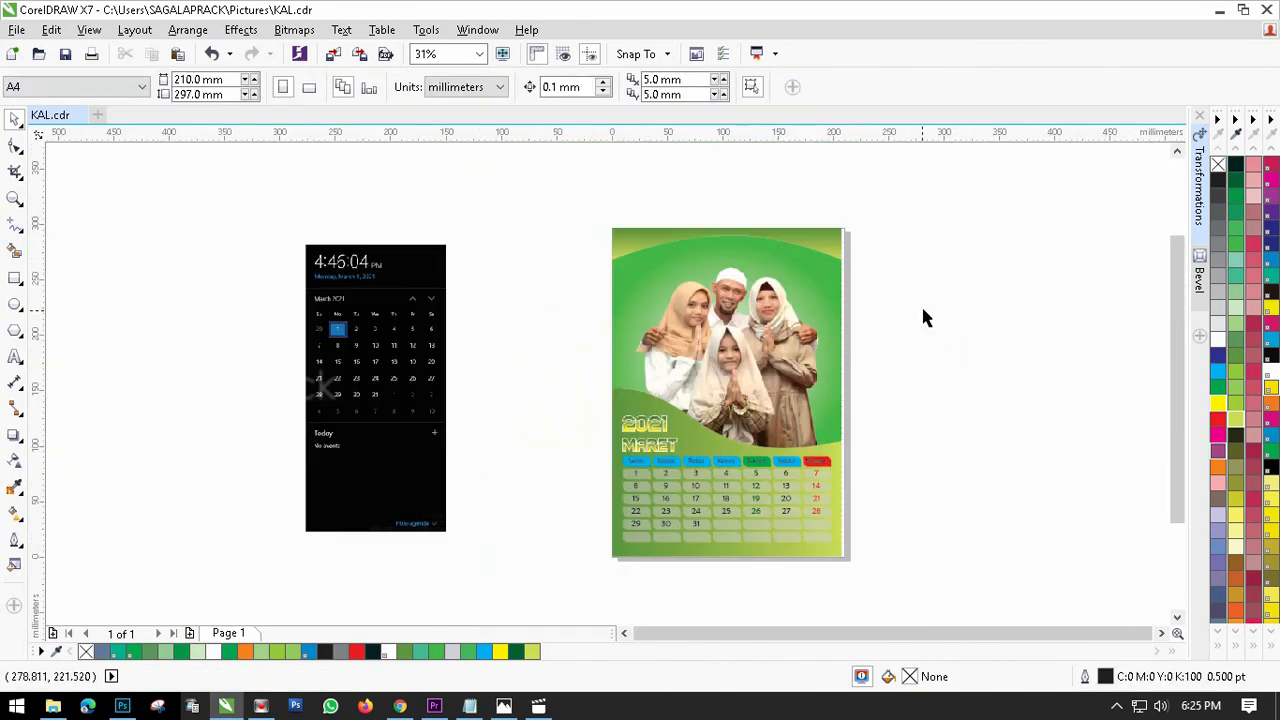
Step: Delete the March 2021 reference calendar image beside the page
{"action": "scroll", "coordinate": [648, 443], "scroll_direction": "up", "scroll_amount": 3}
{"action": "scroll", "coordinate": [622, 390], "scroll_direction": "down", "scroll_amount": 2}
{"action": "scroll", "coordinate": [661, 430], "scroll_direction": "down", "scroll_amount": 1}
{"action": "scroll", "coordinate": [726, 524], "scroll_direction": "up", "scroll_amount": 1}
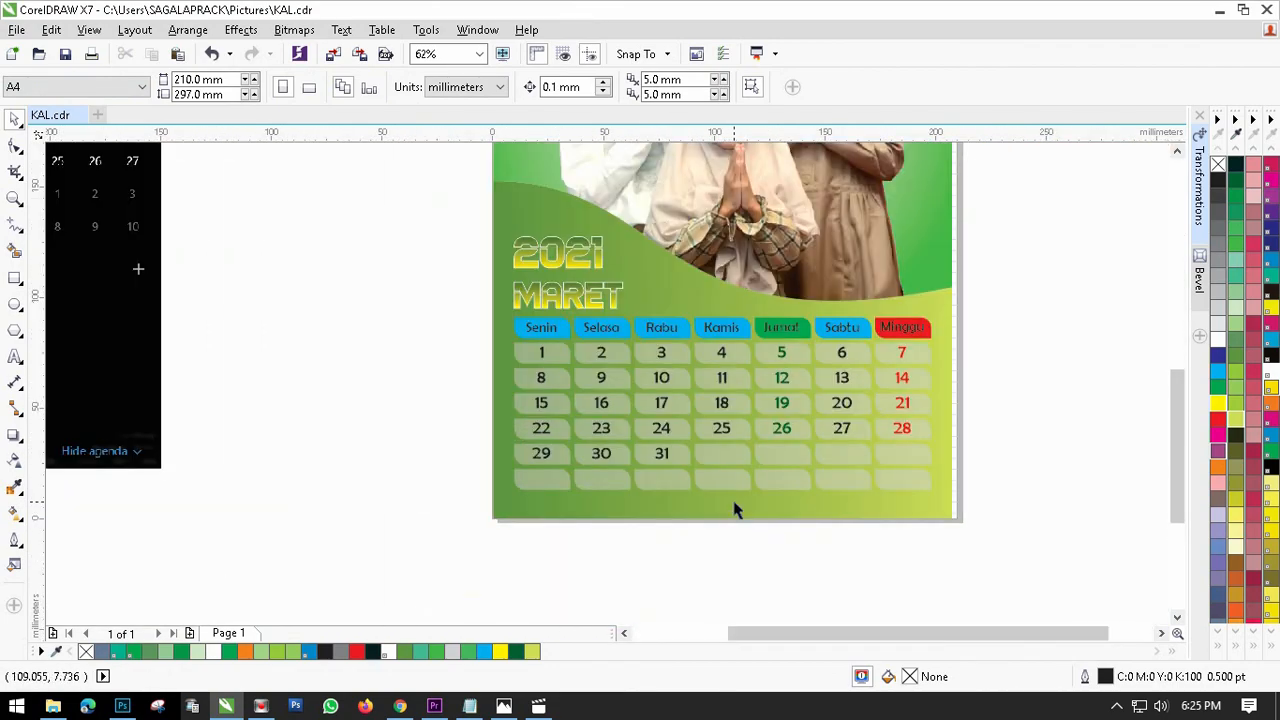
{"action": "scroll", "coordinate": [734, 510], "scroll_direction": "down", "scroll_amount": 1}
{"action": "left_click", "coordinate": [414, 391]}
{"action": "key", "text": "Delete"}
{"action": "scroll", "coordinate": [766, 243], "scroll_direction": "up", "scroll_amount": 1}
{"action": "scroll", "coordinate": [871, 315], "scroll_direction": "down", "scroll_amount": 1}
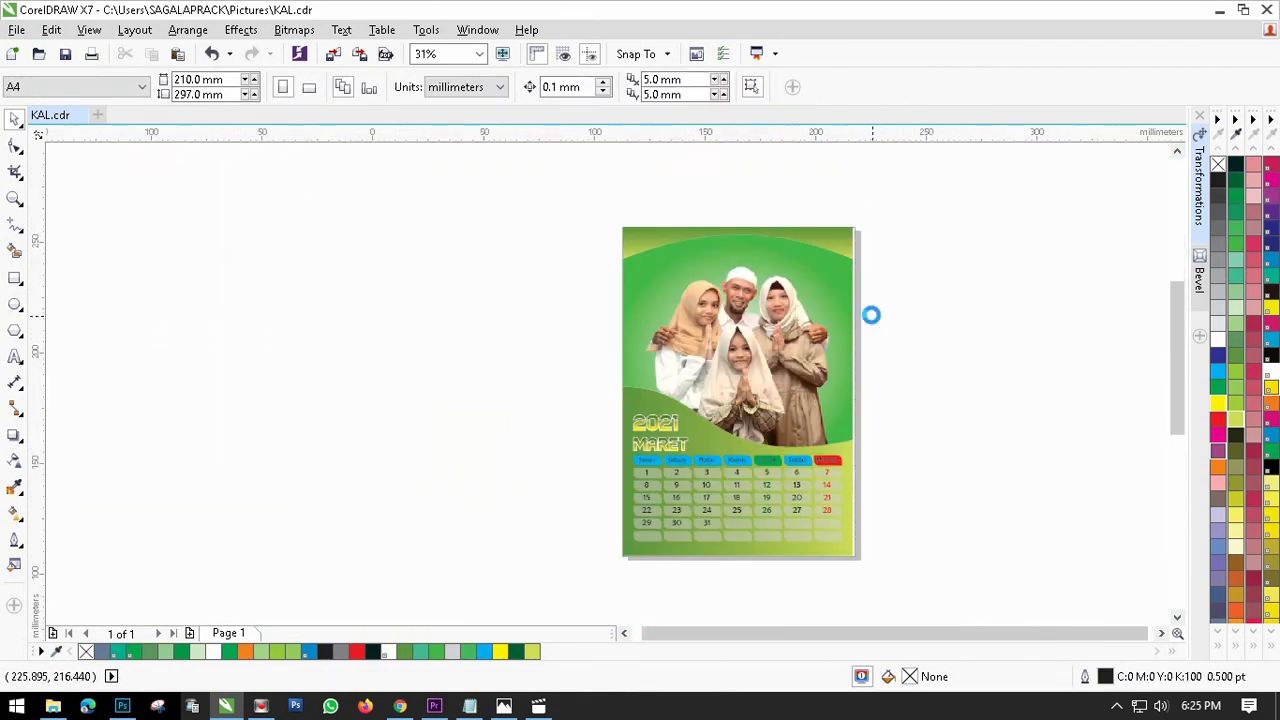
Step: Export the calendar as a JPEG named KAL in the Pictures folder
{"action": "left_click", "coordinate": [16, 29]}
{"action": "left_click", "coordinate": [82, 339]}
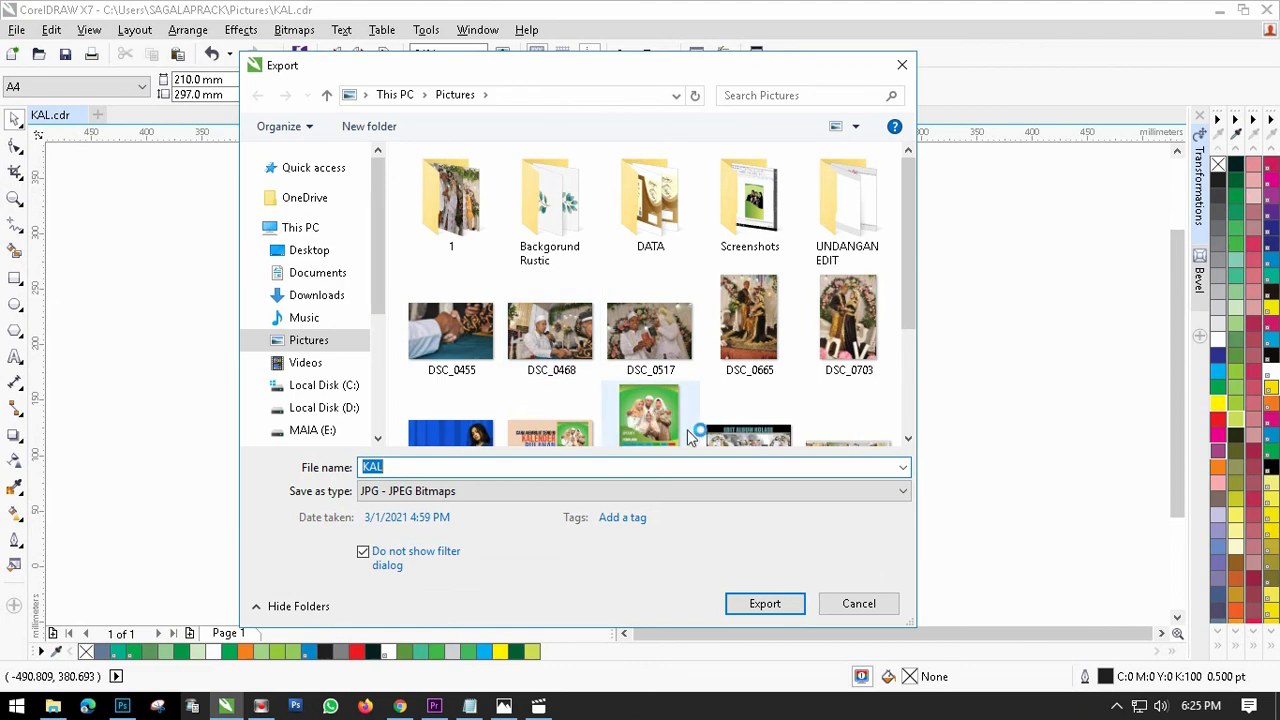
{"action": "left_click", "coordinate": [765, 603]}
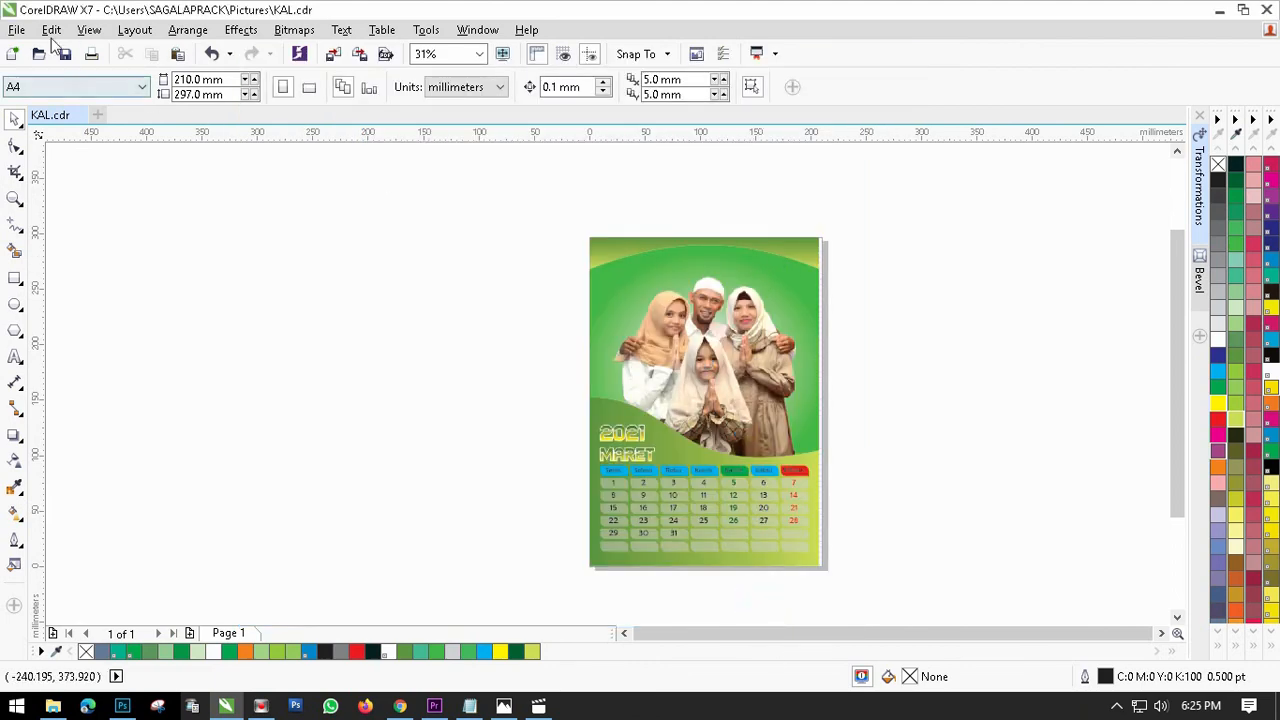
Step: Save the drawing over the existing KAL.cdr in Pictures as a CorelDRAW version 17.0 file
{"action": "left_click", "coordinate": [16, 29]}
{"action": "left_click", "coordinate": [50, 206]}
{"action": "left_click", "coordinate": [553, 325]}
{"action": "left_click", "coordinate": [765, 649]}
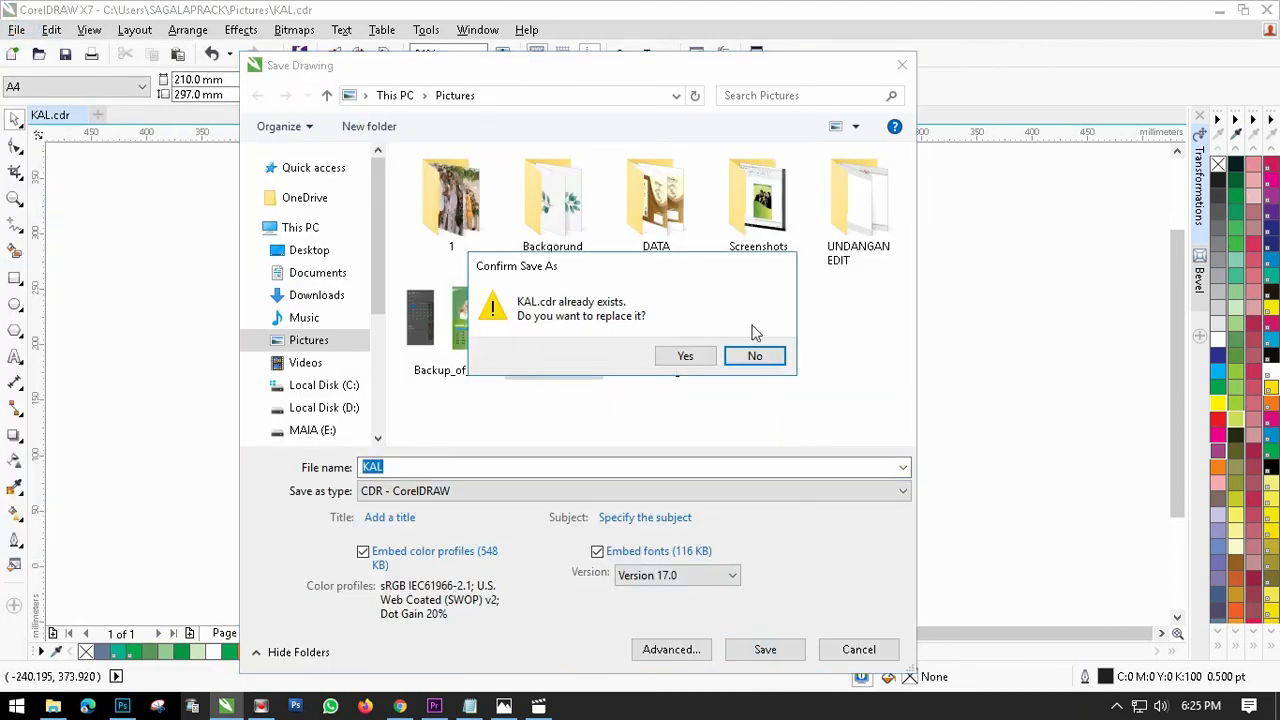